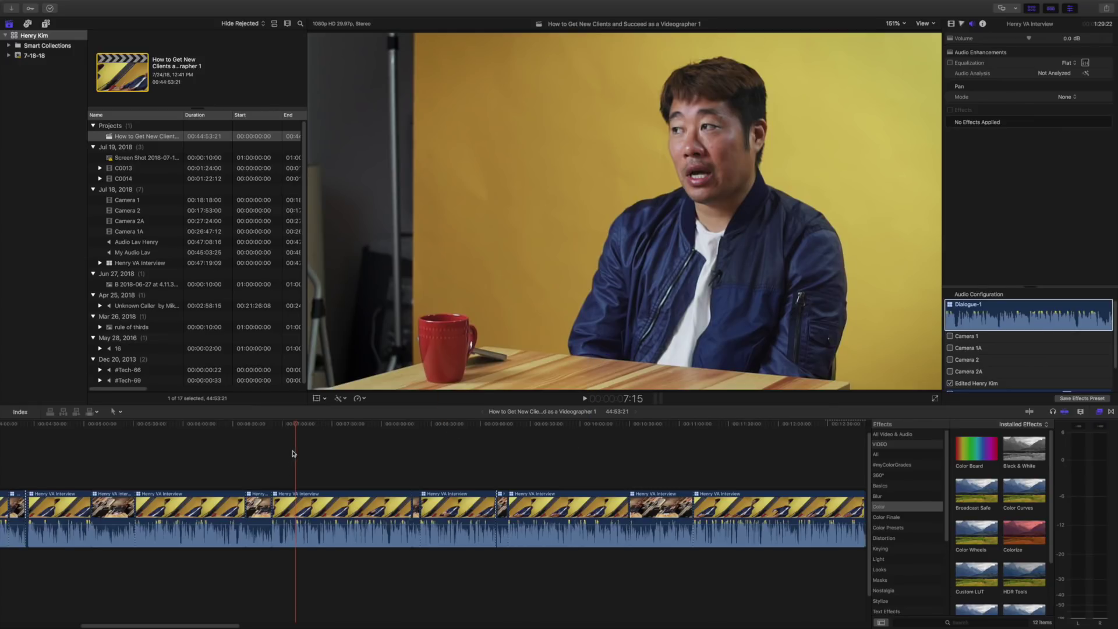
Step: Inspect the interview footage near 8:31 in the edited project at 400% zoom, then fit the picture back in the viewer
drag(271, 430, 434, 440)
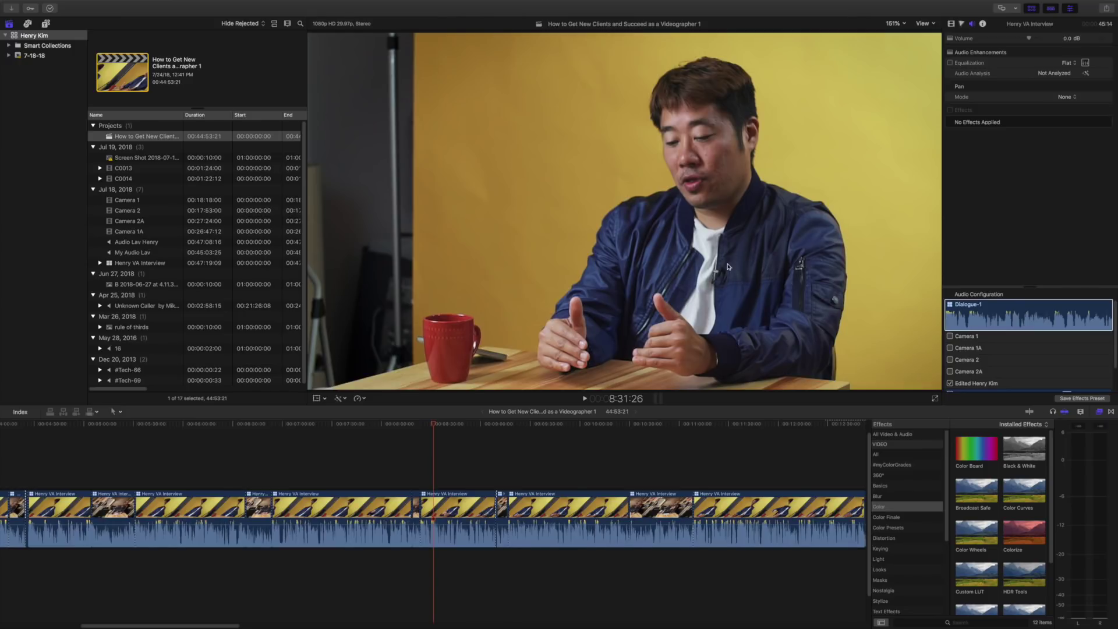
key(super+equal)
key(super+equal)
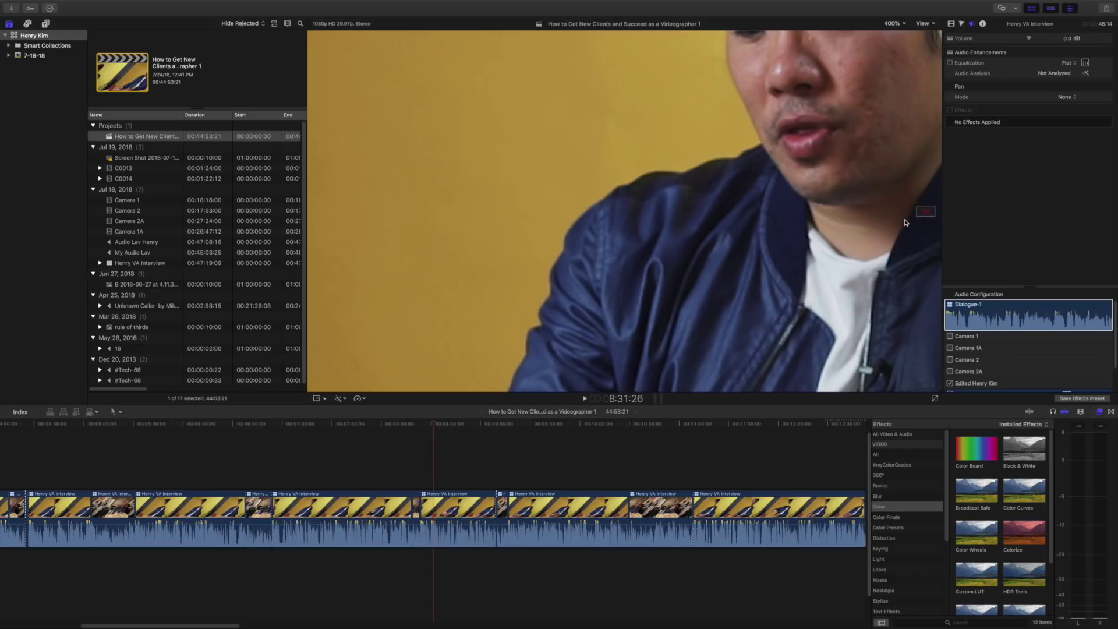
drag(924, 212, 925, 215)
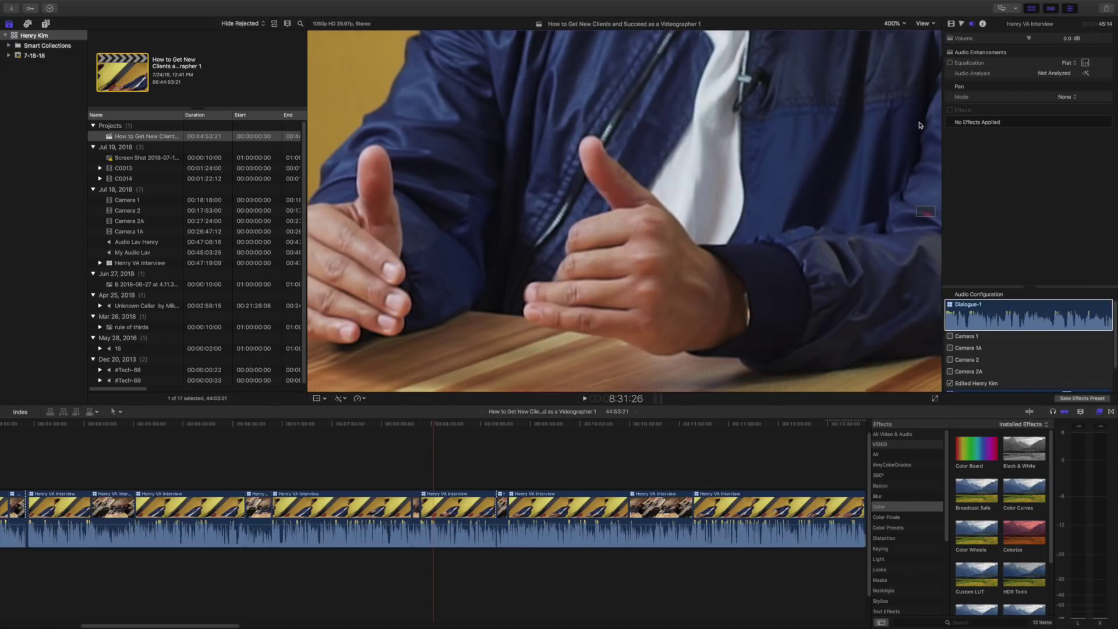
click(892, 24)
click(899, 34)
Step: Compare the short interviewer clip near 9:09 with the preceding guest clip in the project timeline
click(498, 504)
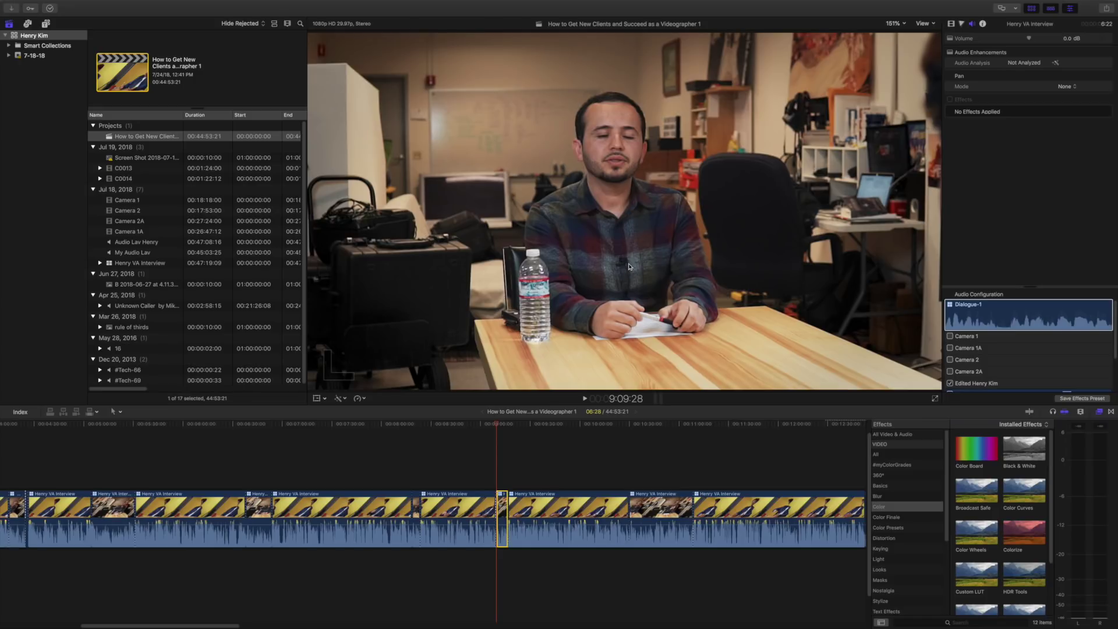
click(500, 429)
click(453, 500)
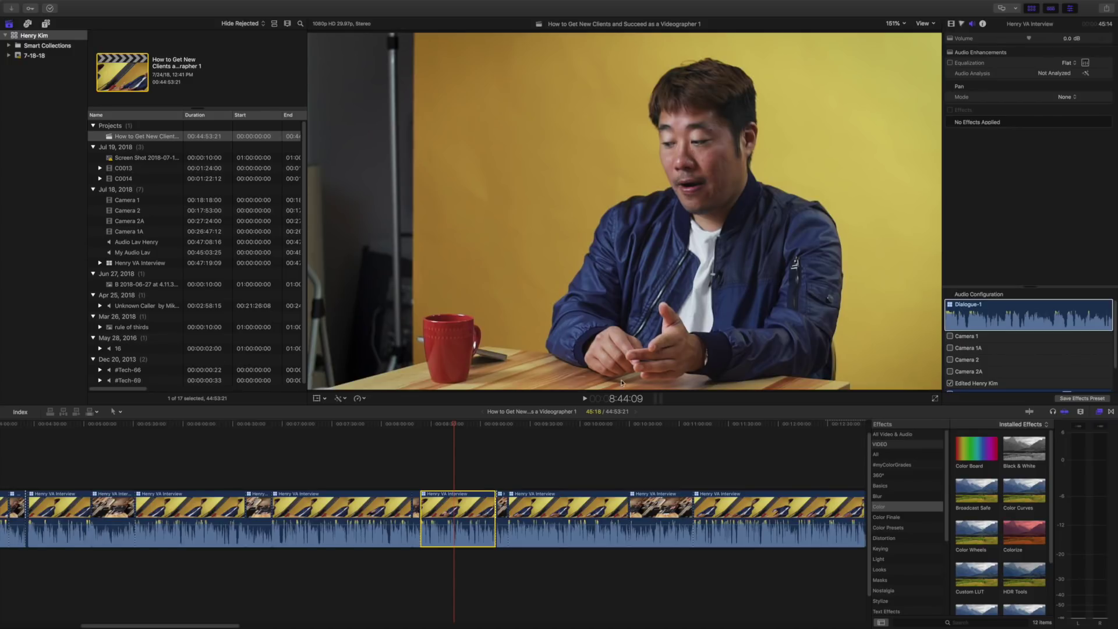
click(454, 466)
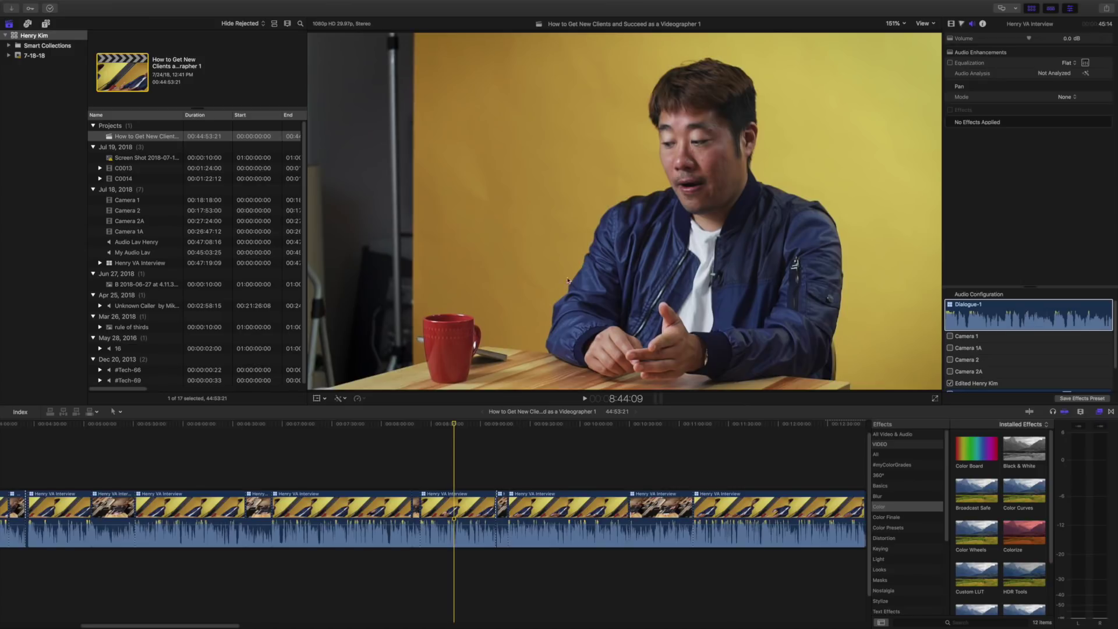
click(458, 496)
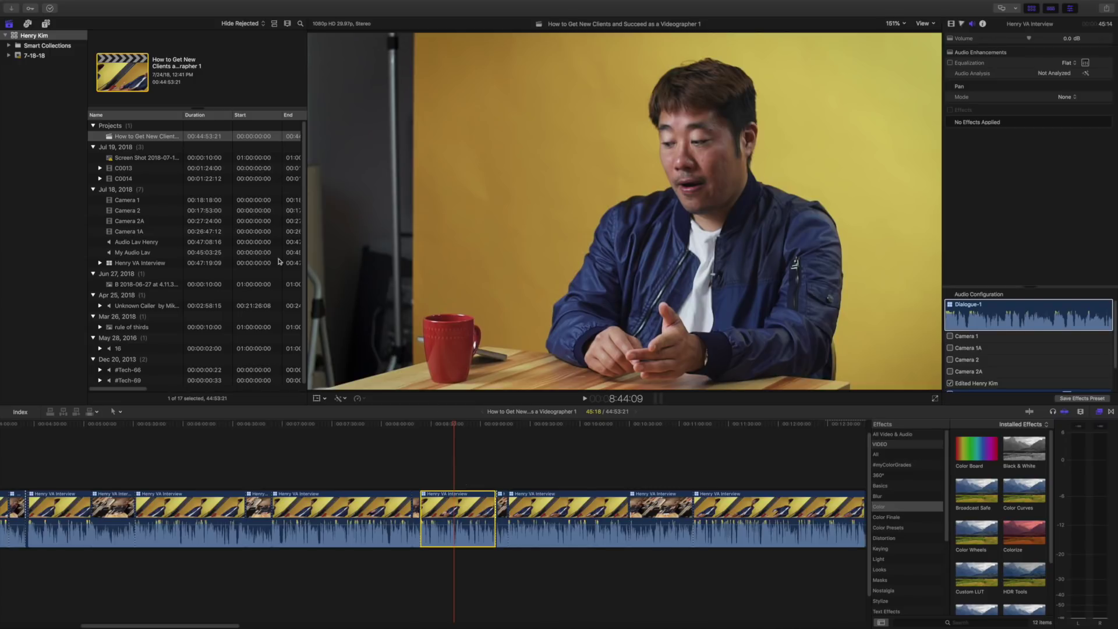
Step: Review the Camera 1, 1A, 2 and 2A clips and both lav audio recordings in the July 18 footage
click(155, 200)
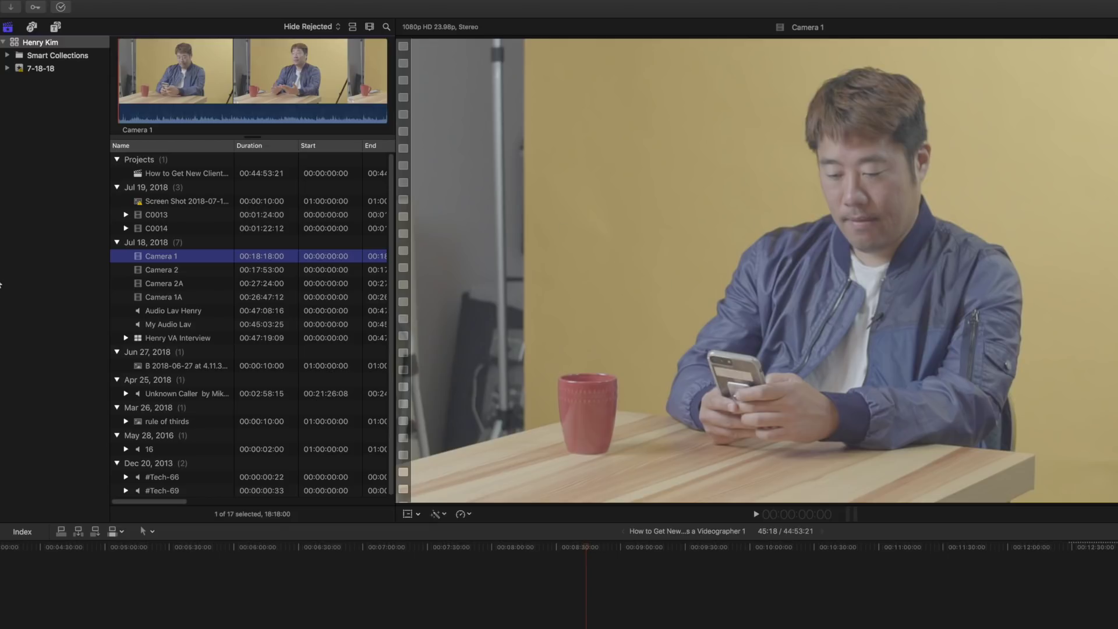
click(179, 258)
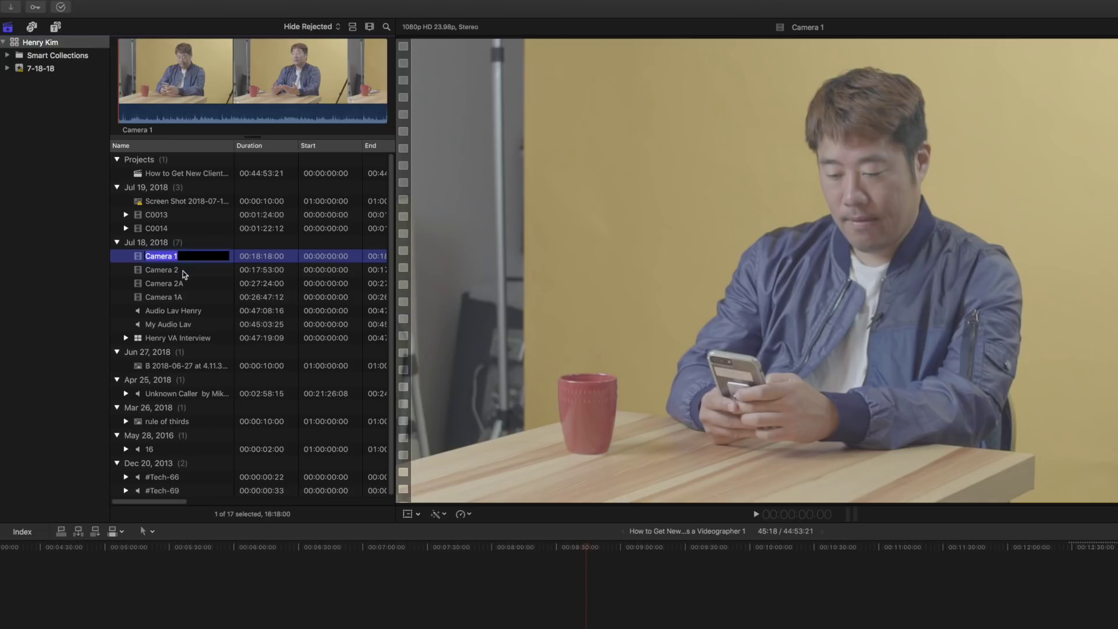
click(184, 297)
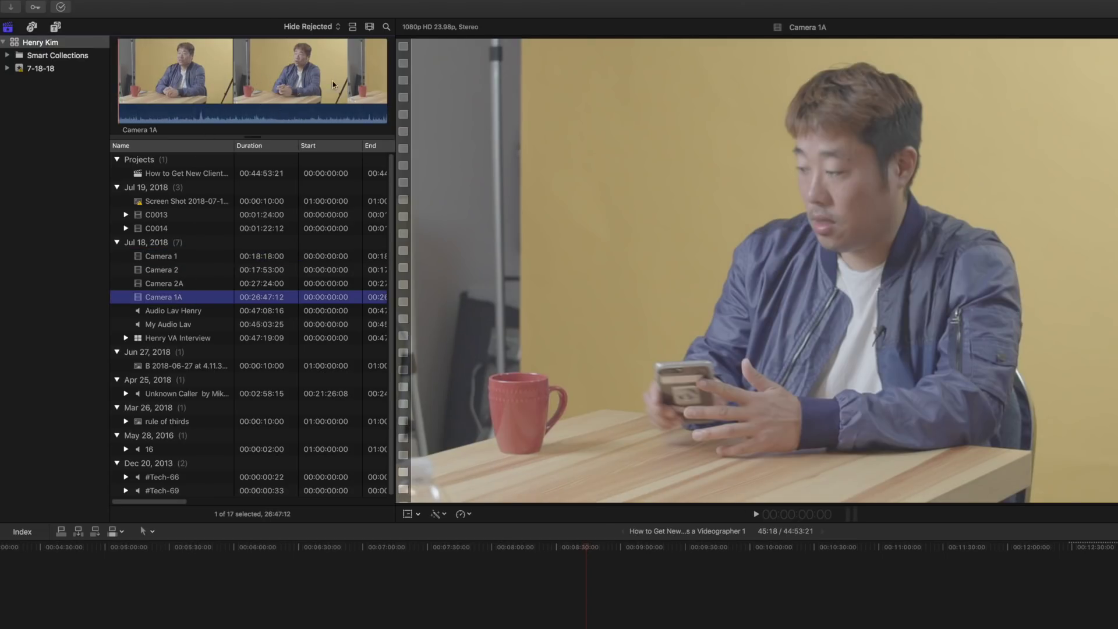
click(184, 271)
click(180, 283)
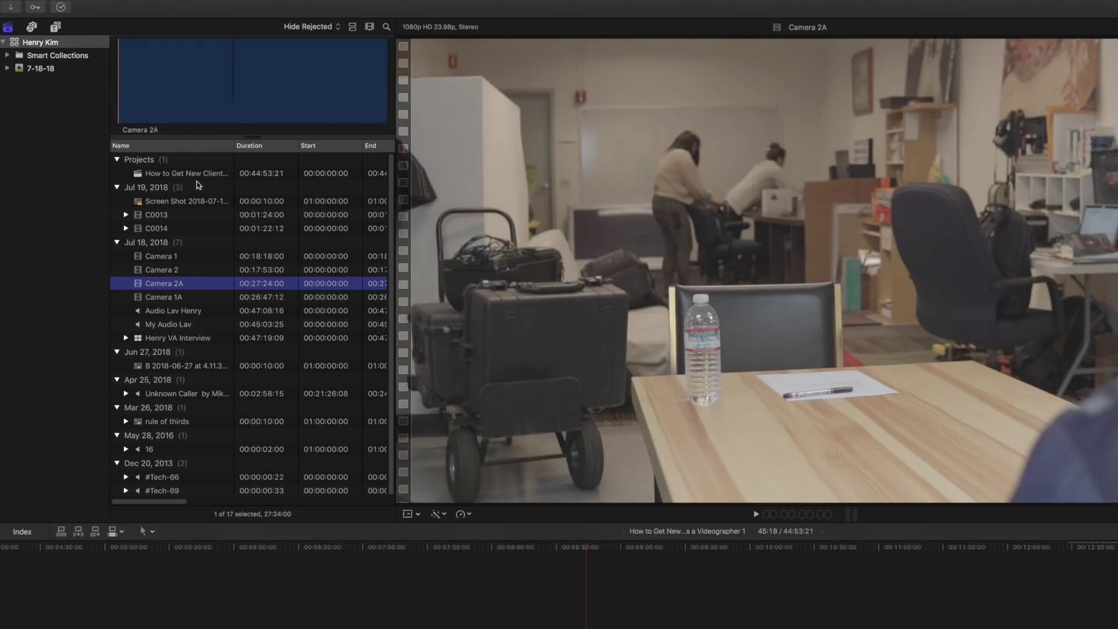
click(251, 113)
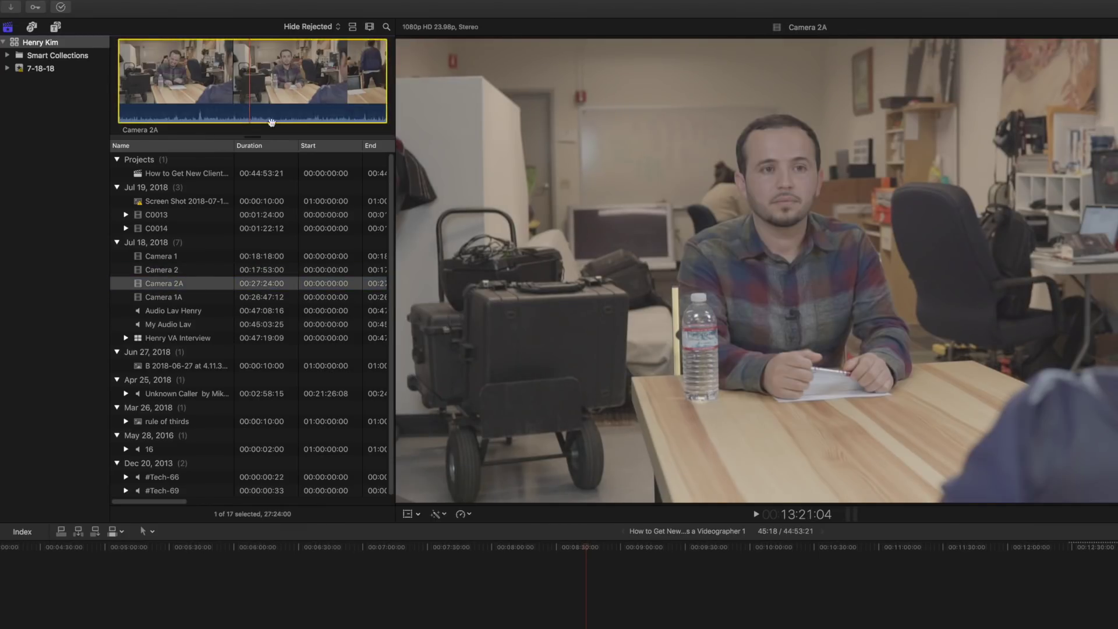
click(198, 315)
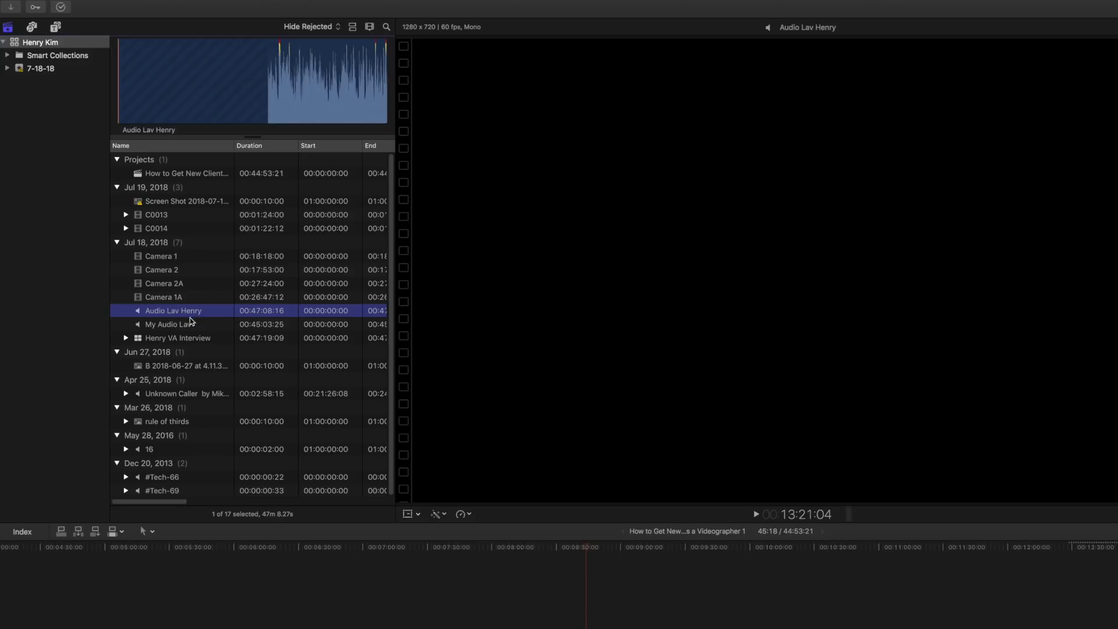
click(191, 323)
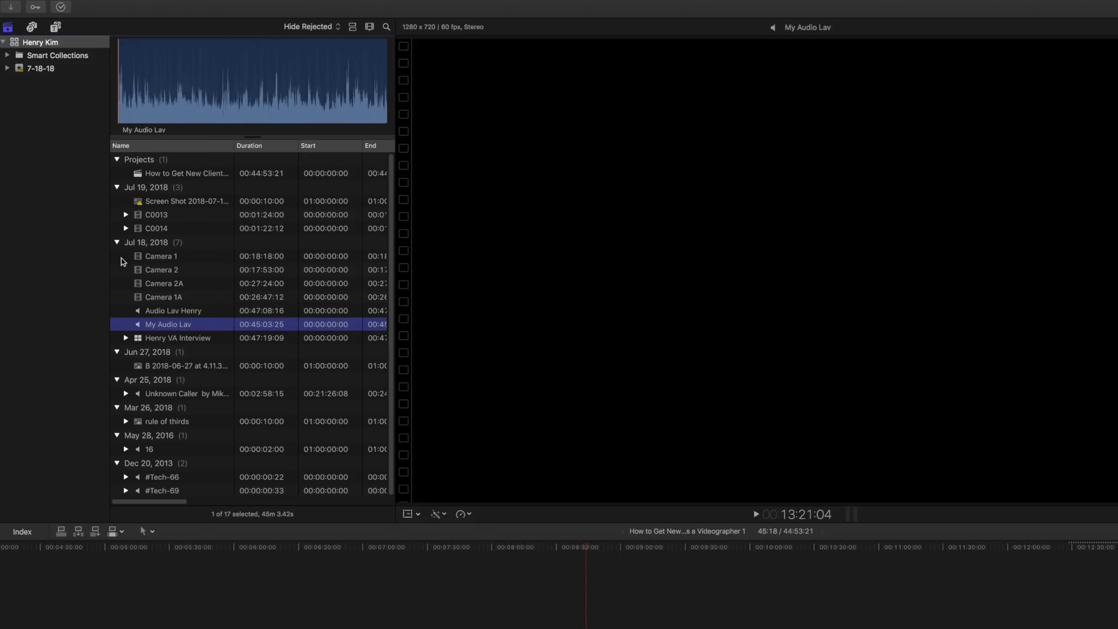
Step: Create a multicam clip named Interview from the four camera clips and two lav recordings, using audio for synchronization
click(171, 260)
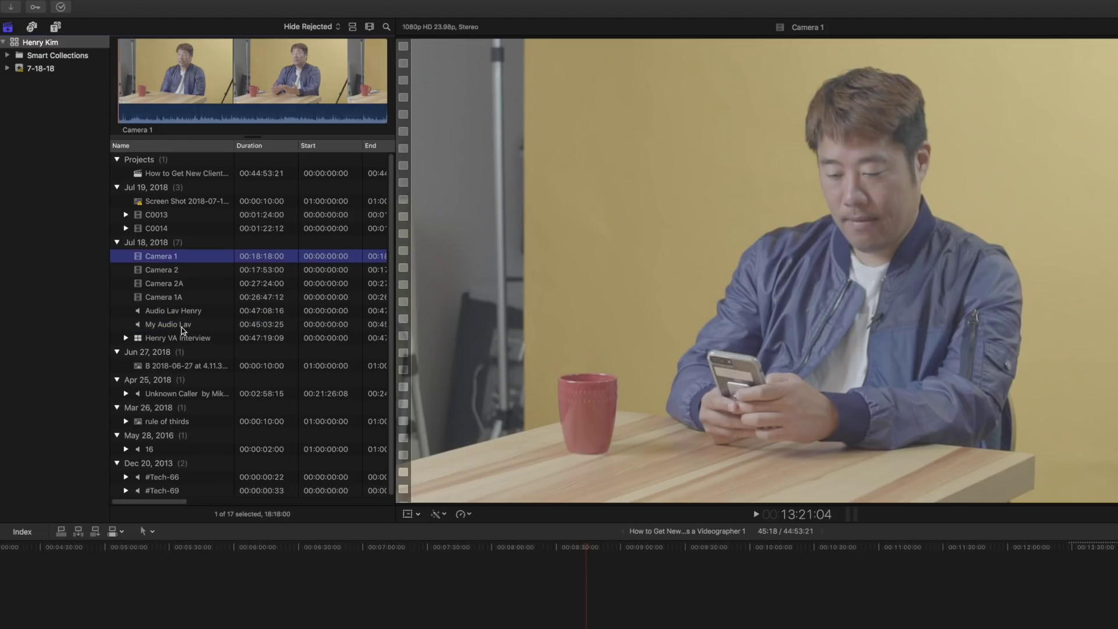
shift+click(182, 330)
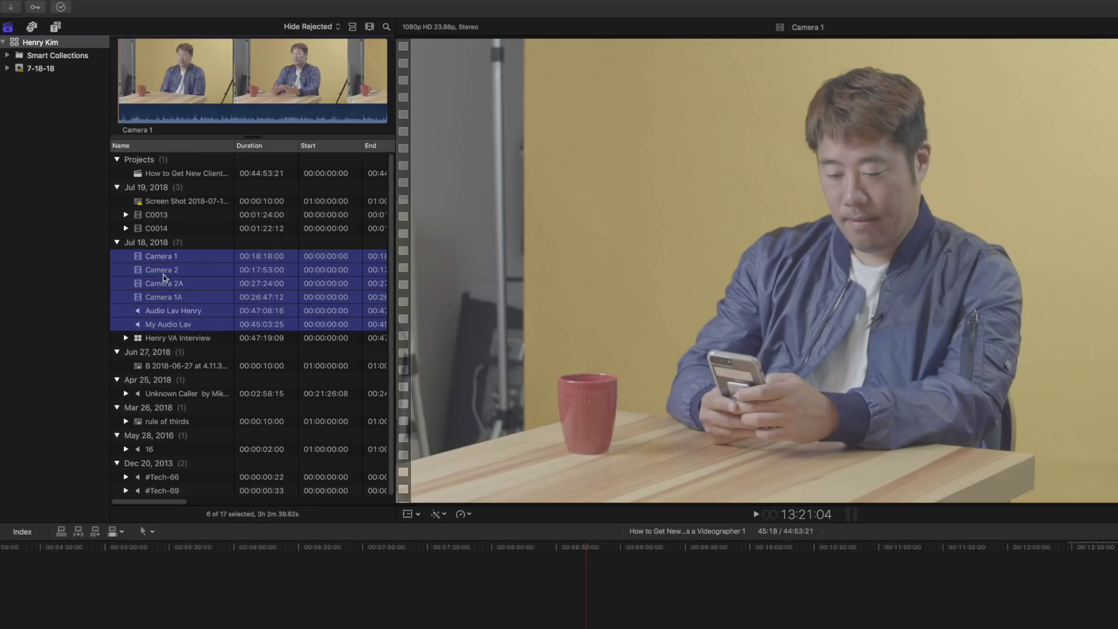
right_click(170, 276)
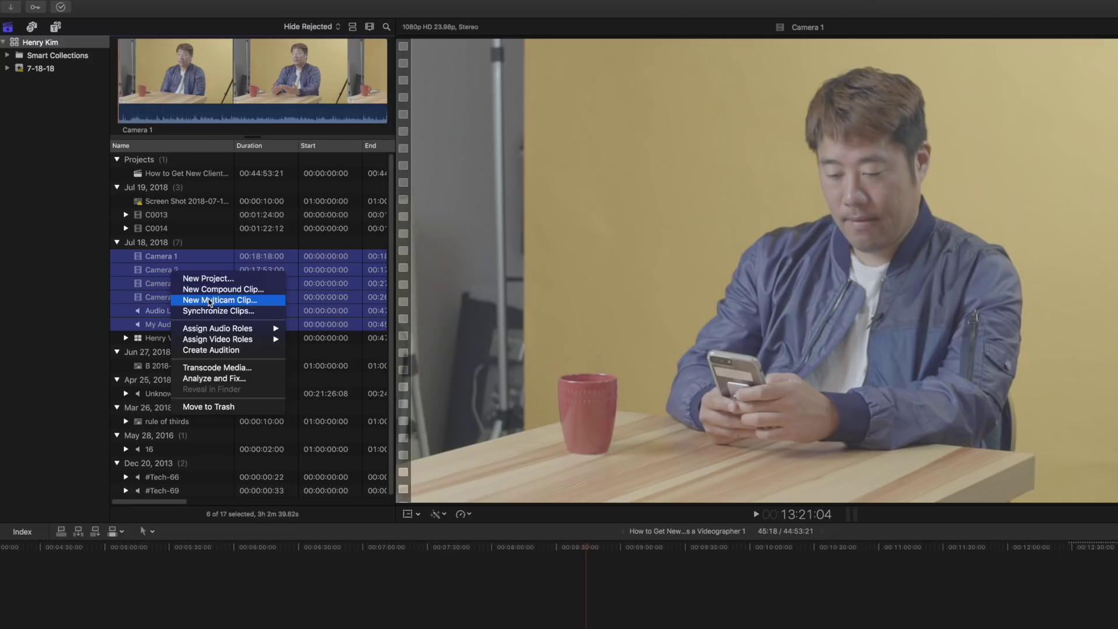
click(210, 300)
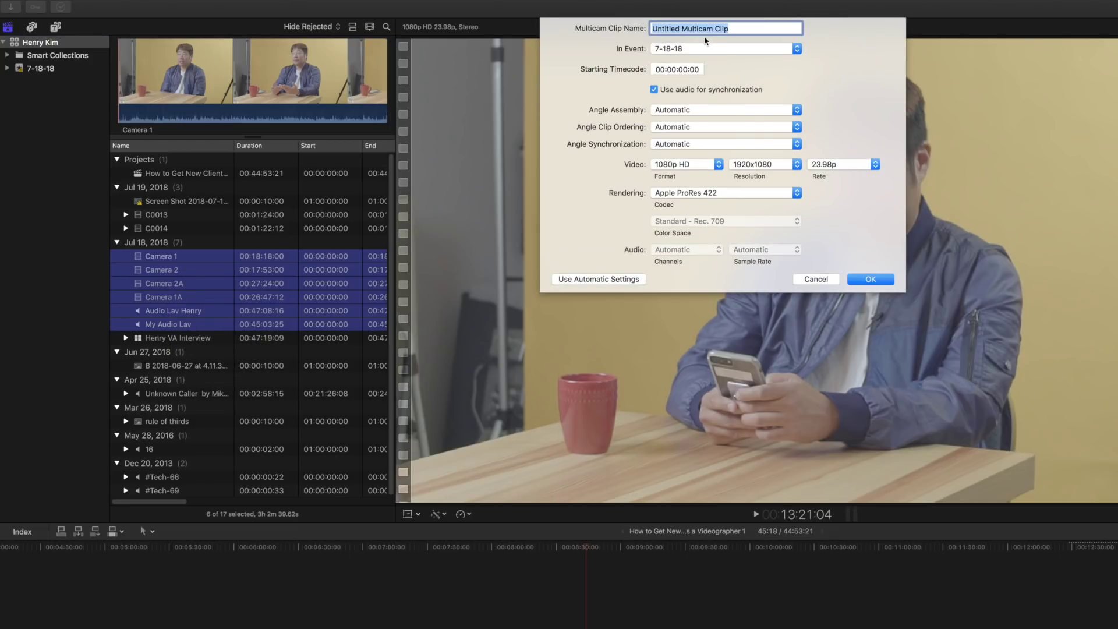
key(BackSpace)
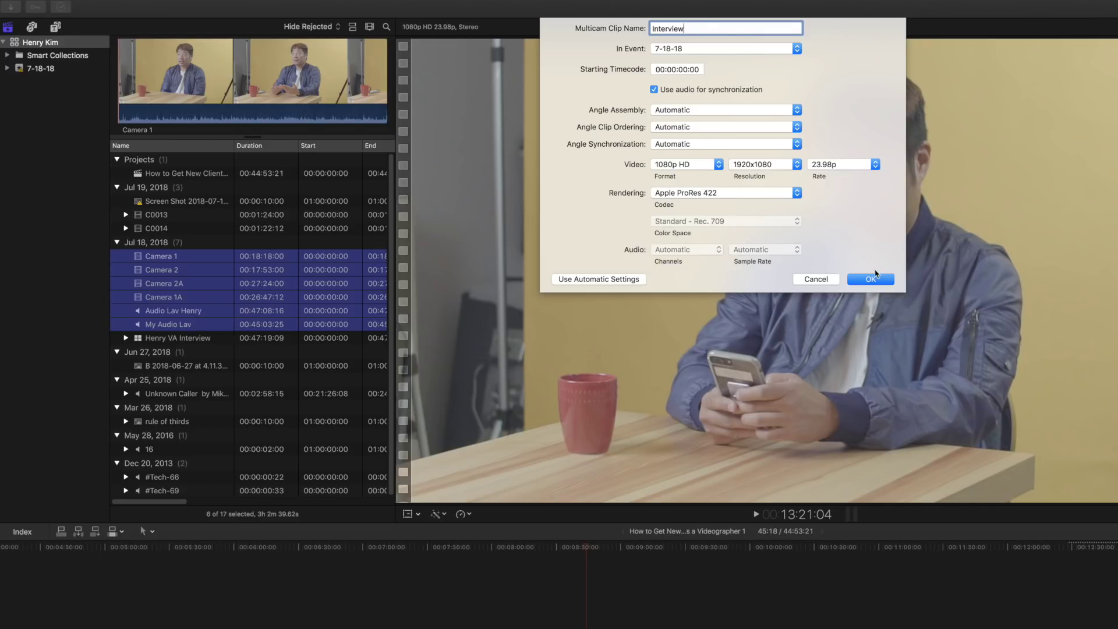
click(873, 279)
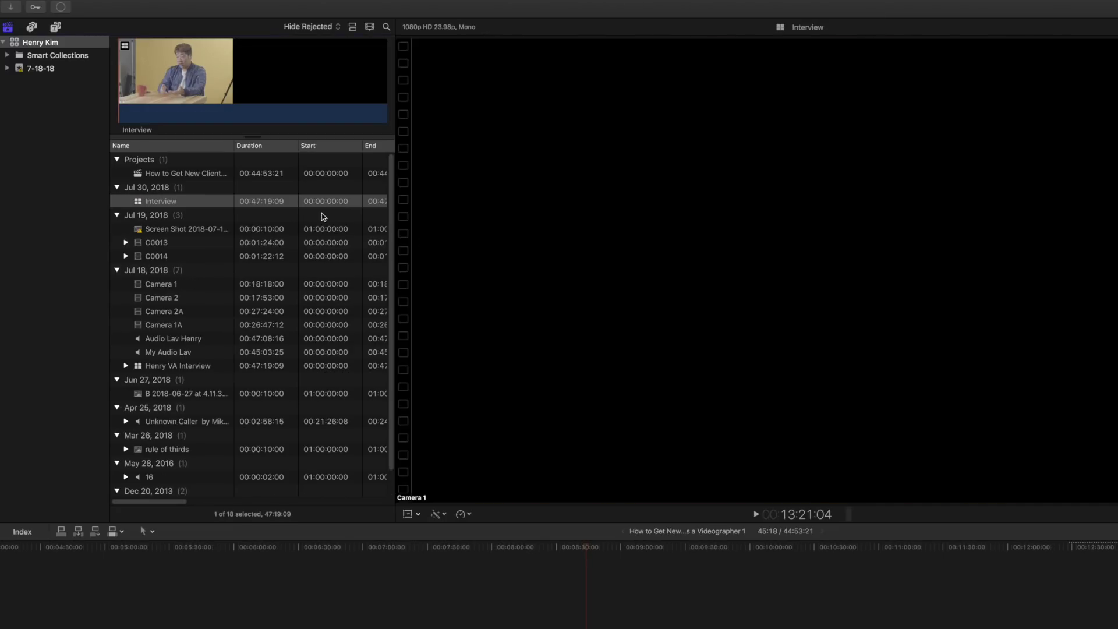
Step: Open the Interview multicam clip in the angle editor and reduce the clip height to show all six angles
click(161, 202)
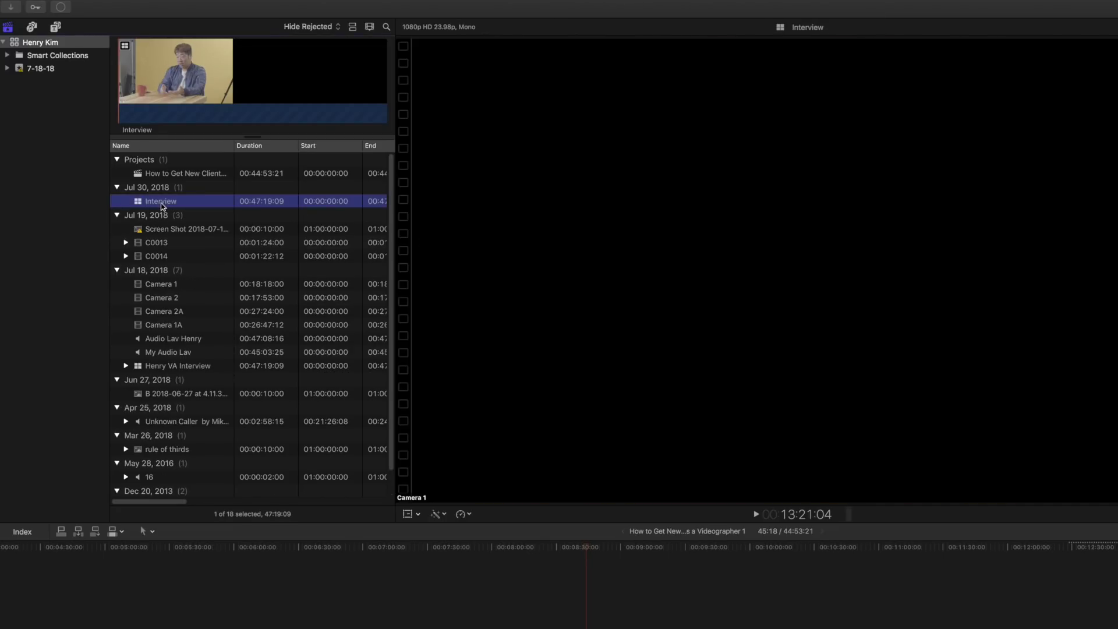
click(161, 202)
click(139, 203)
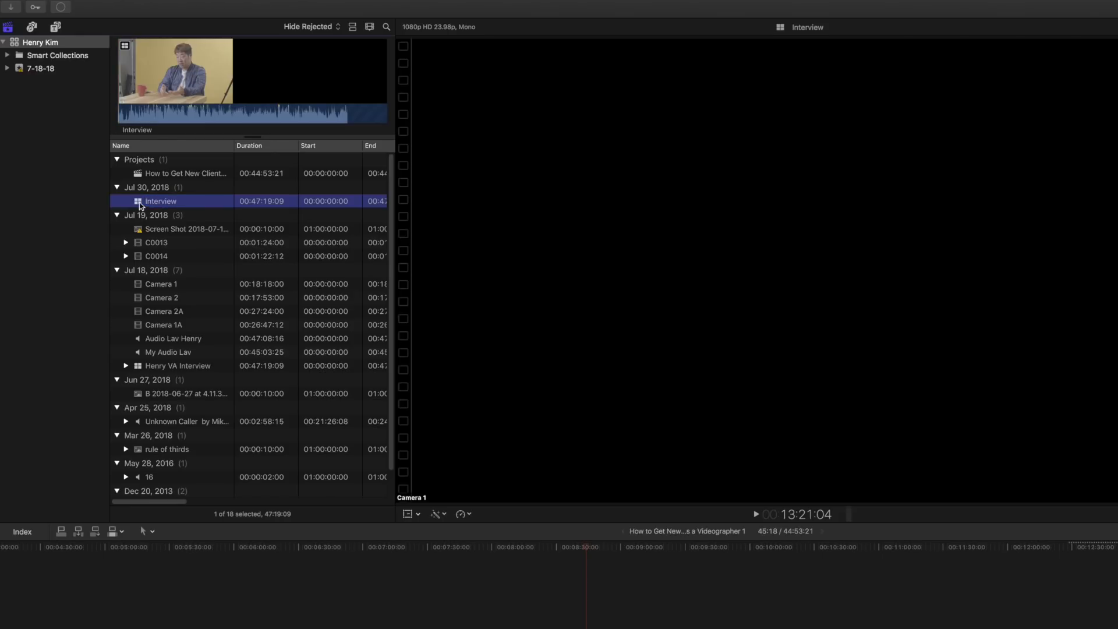
double_click(140, 204)
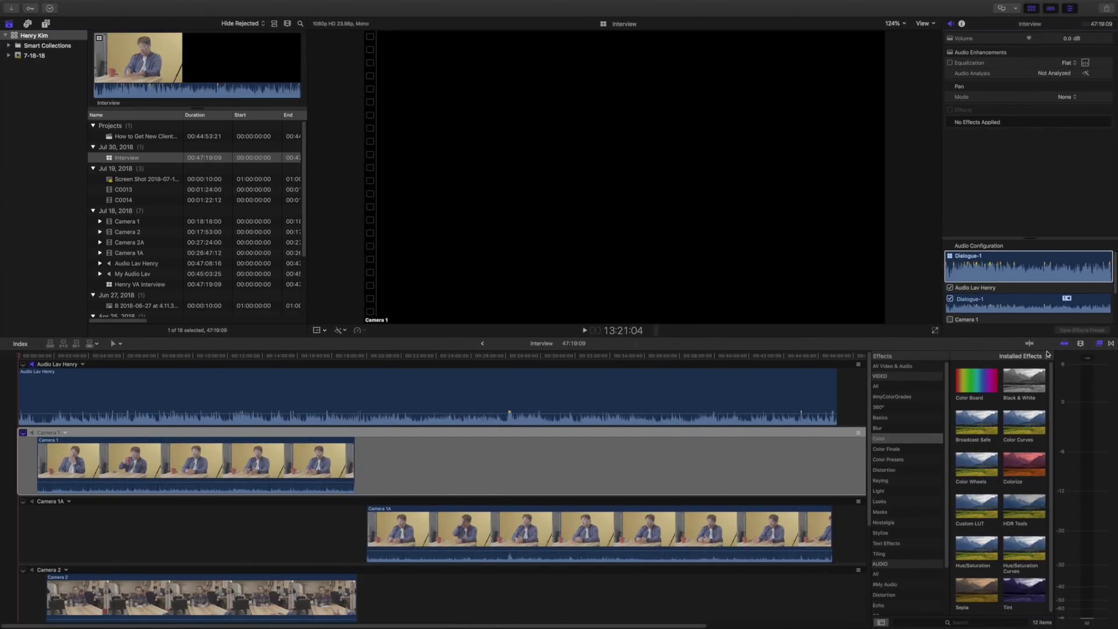
click(1080, 344)
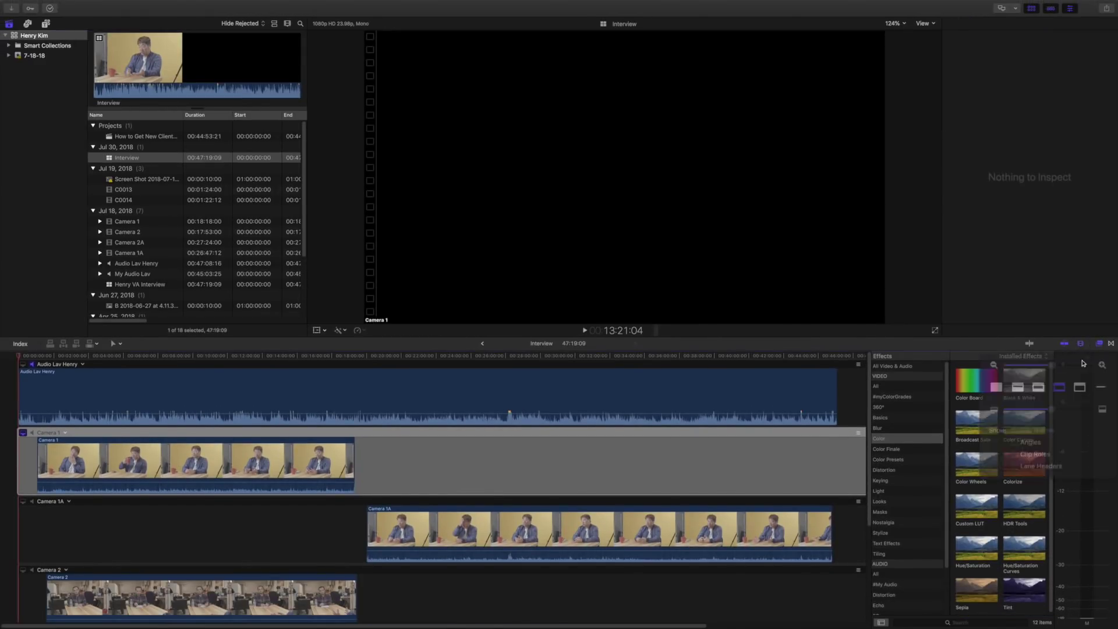
drag(1053, 403, 1031, 403)
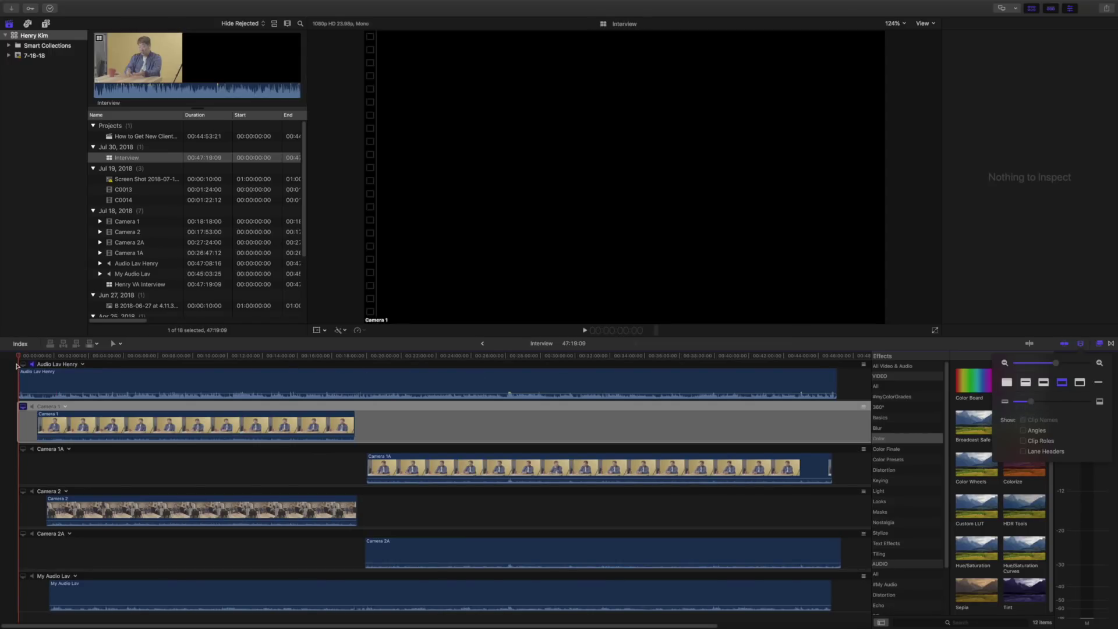
Step: Examine how the guest's lav audio and the Camera 1 clip line up at the start of the multicam
click(78, 377)
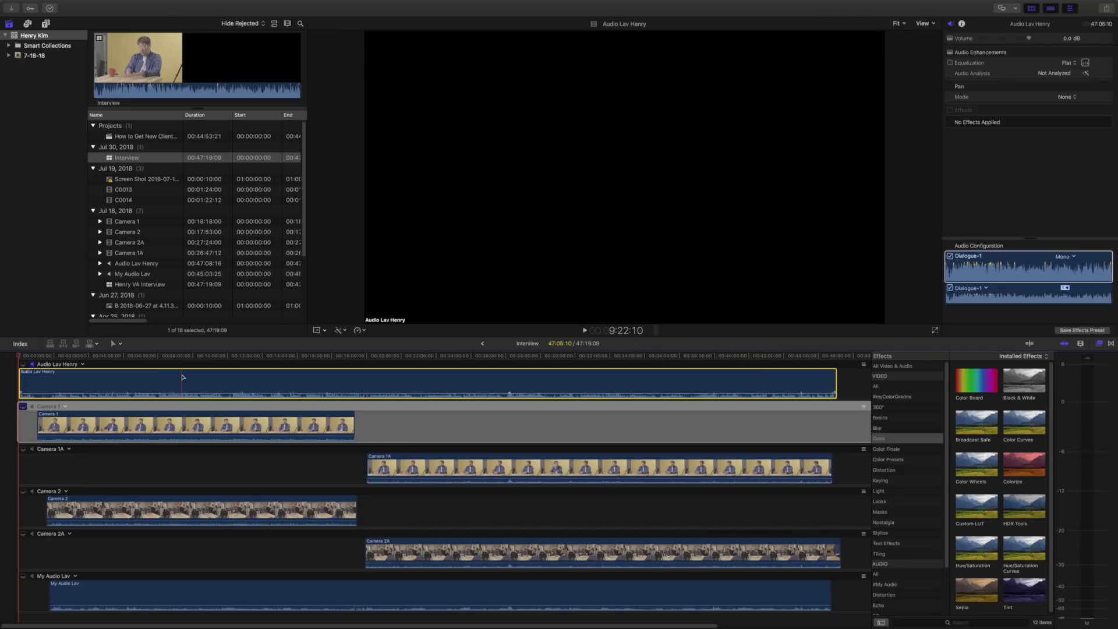
mouse_move(92, 389)
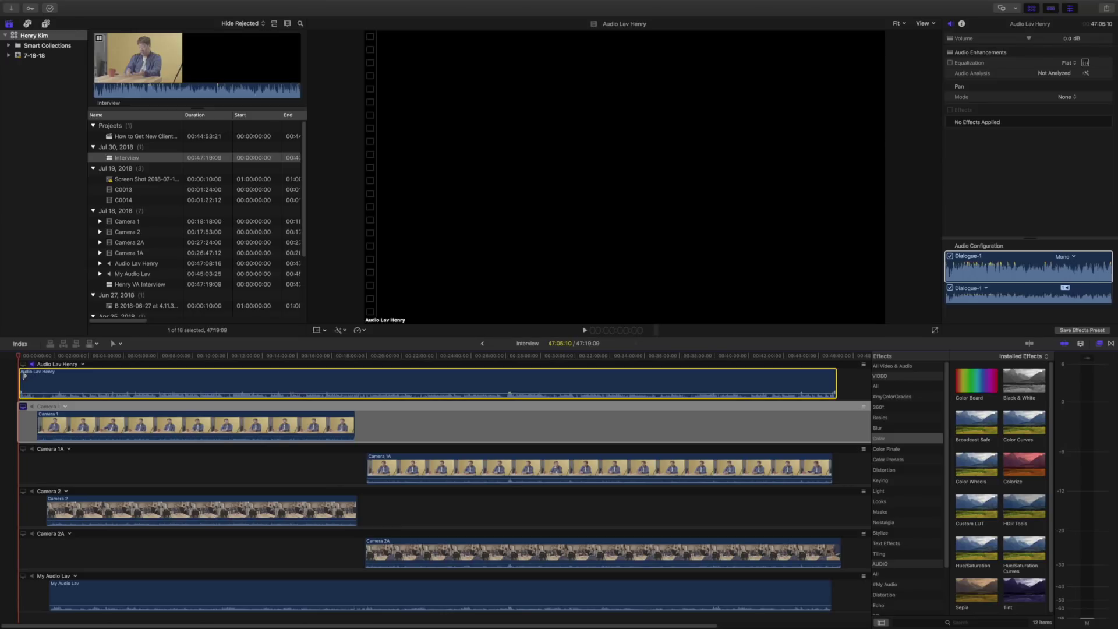
click(41, 419)
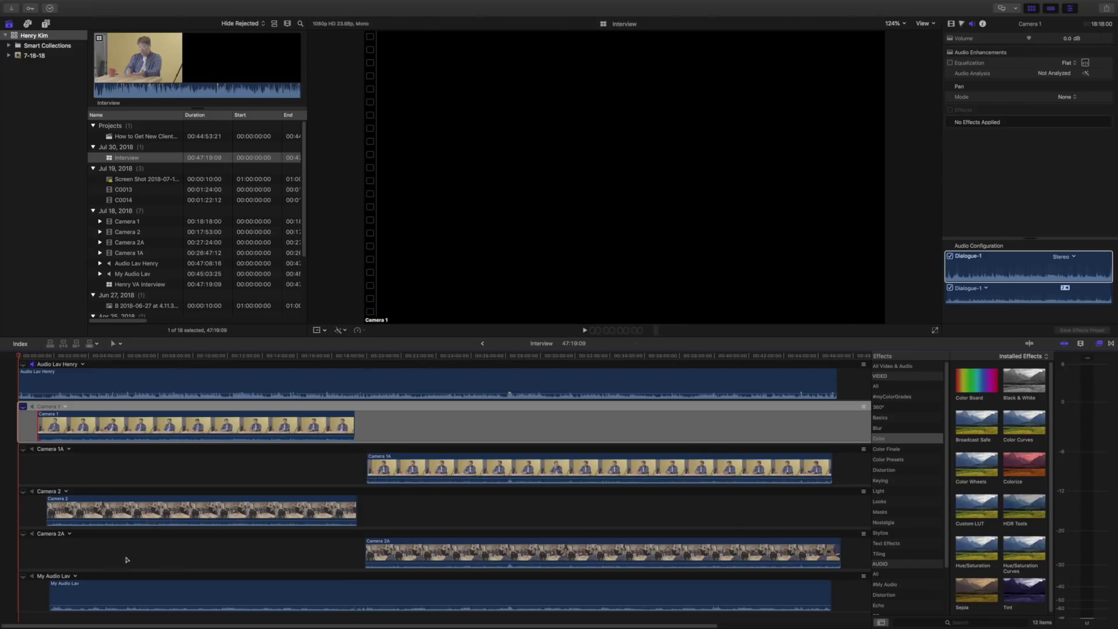
Step: Make the guest's lav audio angle the monitored angle for both audio and video
click(50, 381)
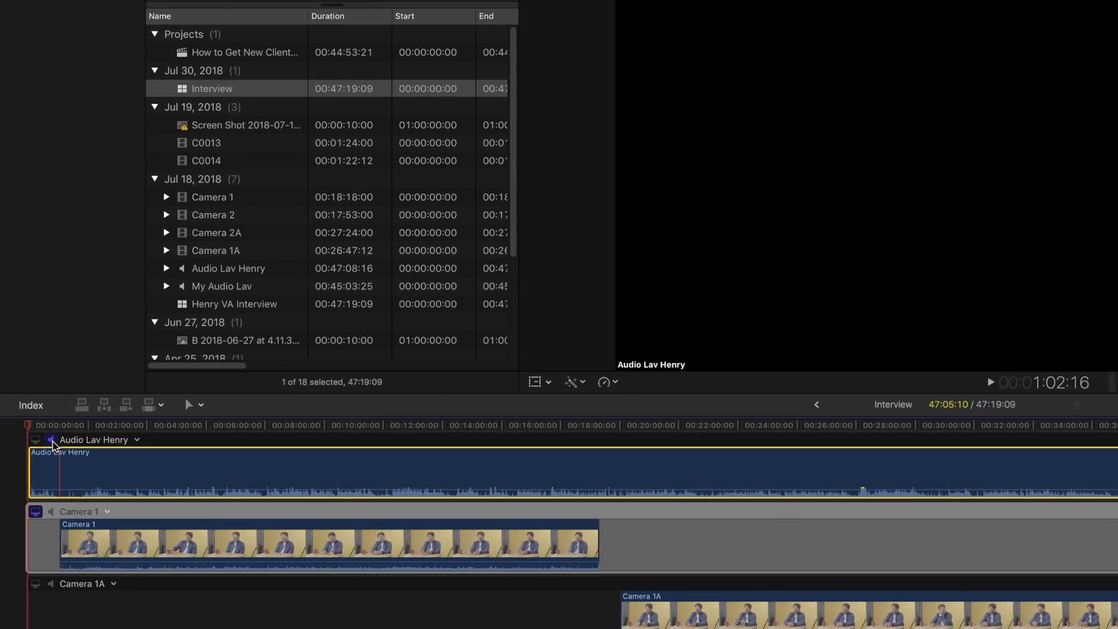
click(52, 445)
click(52, 441)
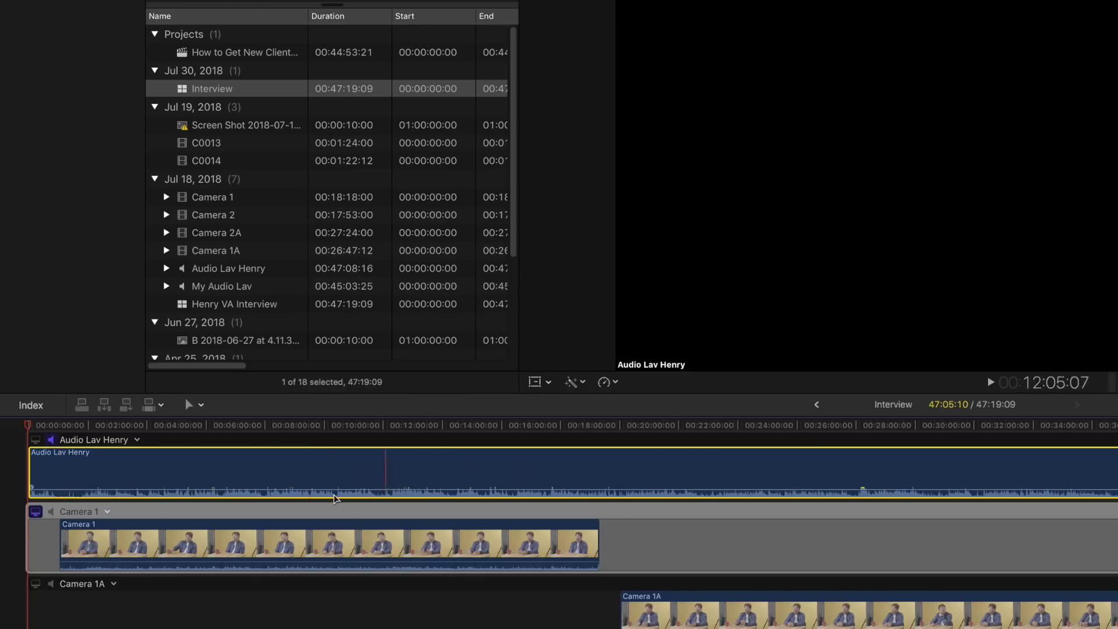
click(36, 441)
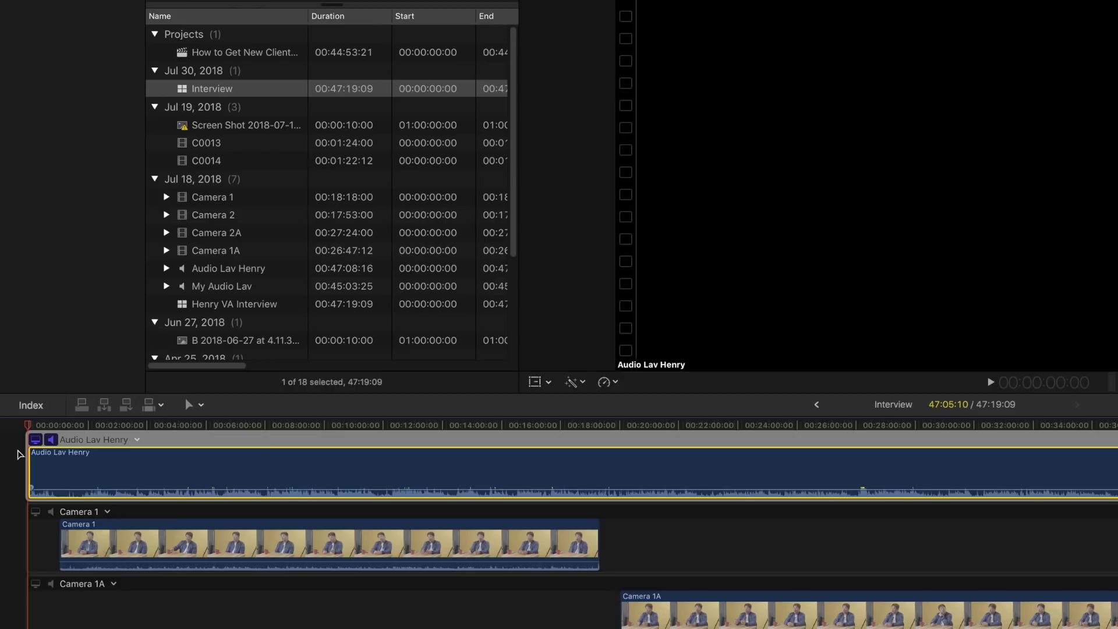
Step: Add the Channel EQ audio effect to the guest's lav clip and open its equalizer editor
click(233, 425)
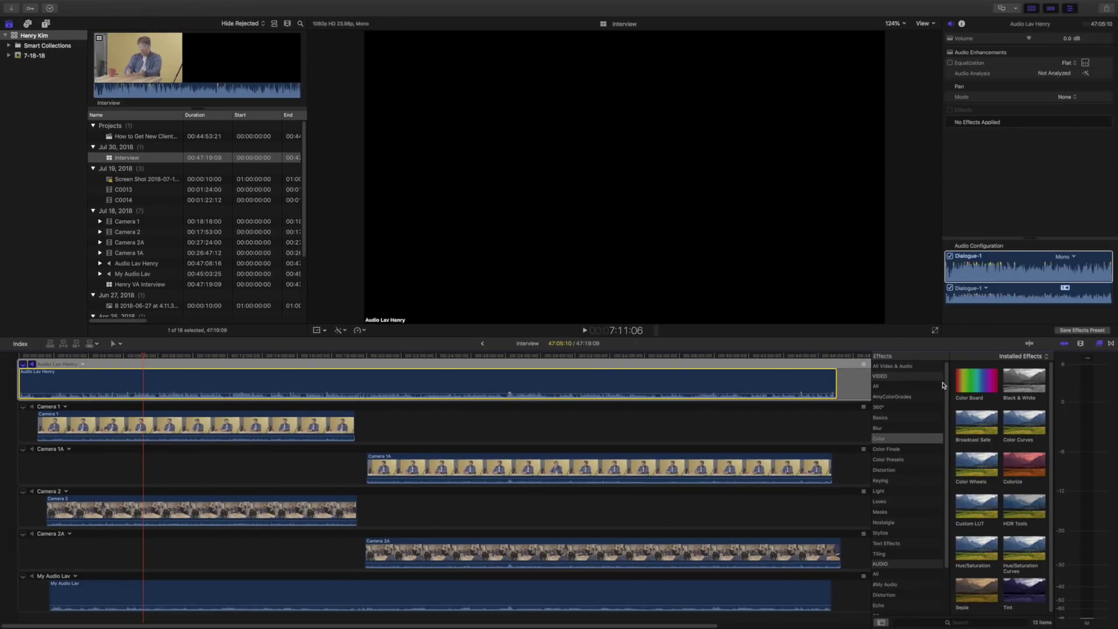
drag(943, 386, 943, 457)
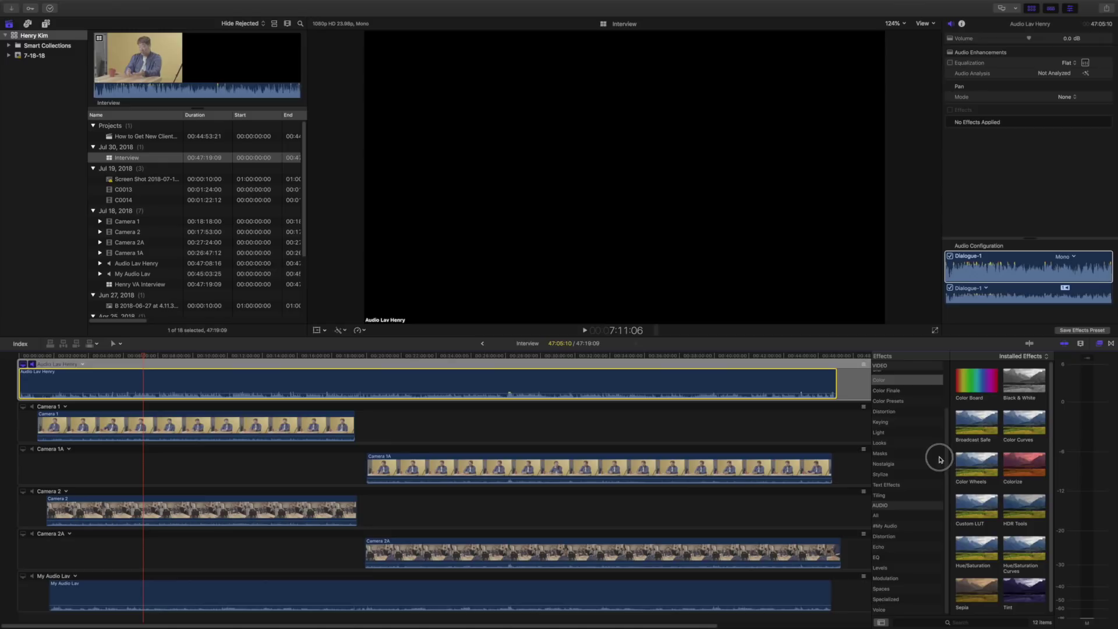
click(895, 515)
drag(978, 381, 560, 380)
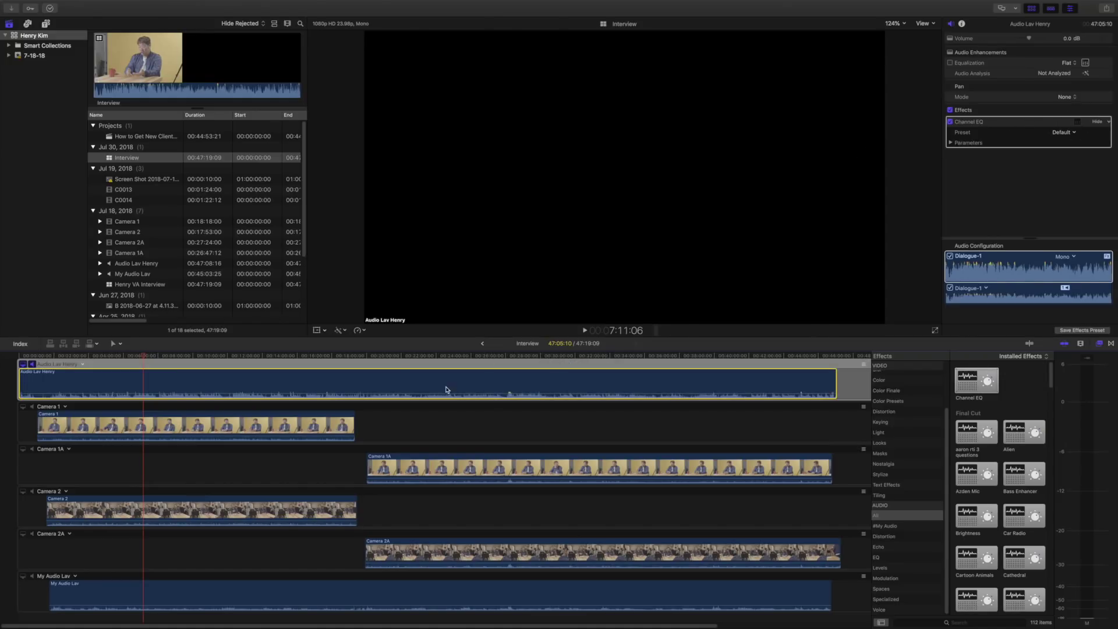
click(1077, 122)
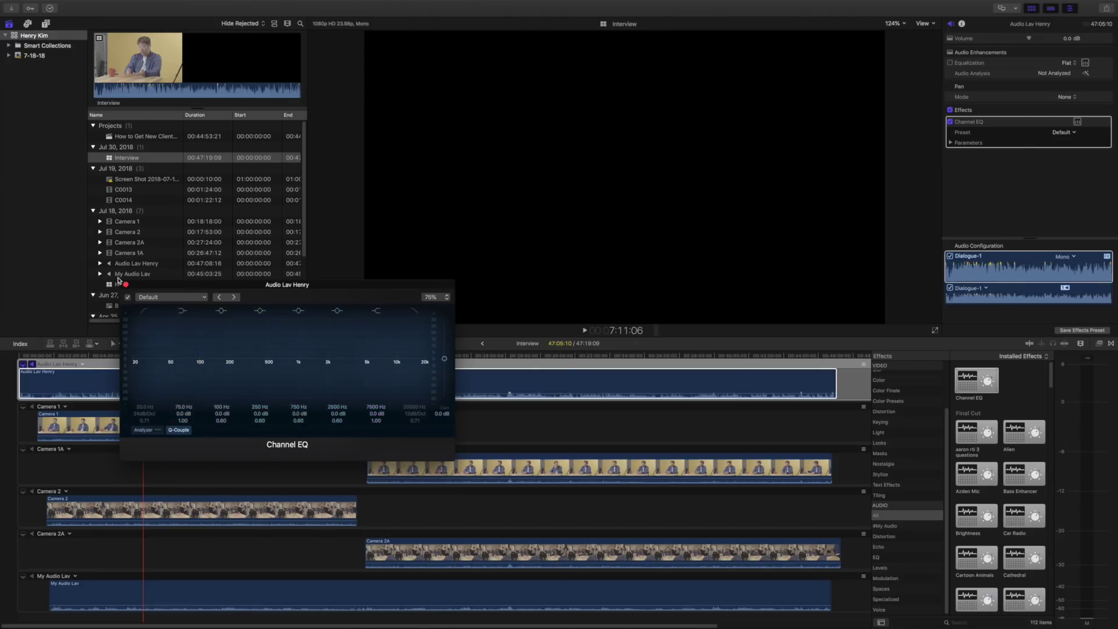
Step: Close the guest lav's equalizer editor and make the My Audio Lav angle the monitored angle for both video and audio
click(126, 285)
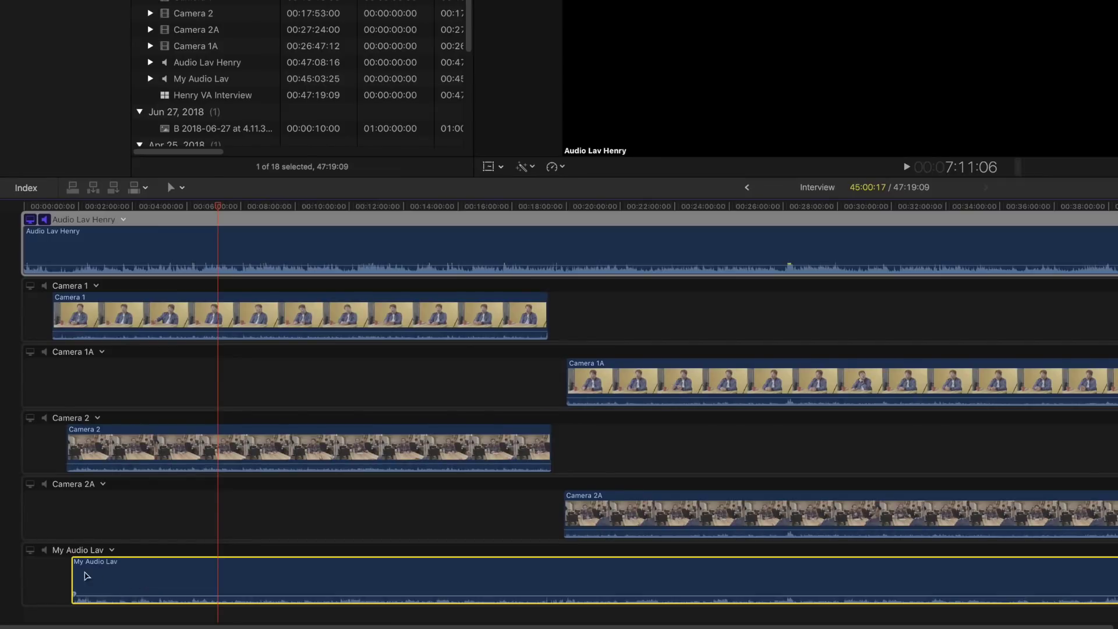
click(59, 592)
click(31, 552)
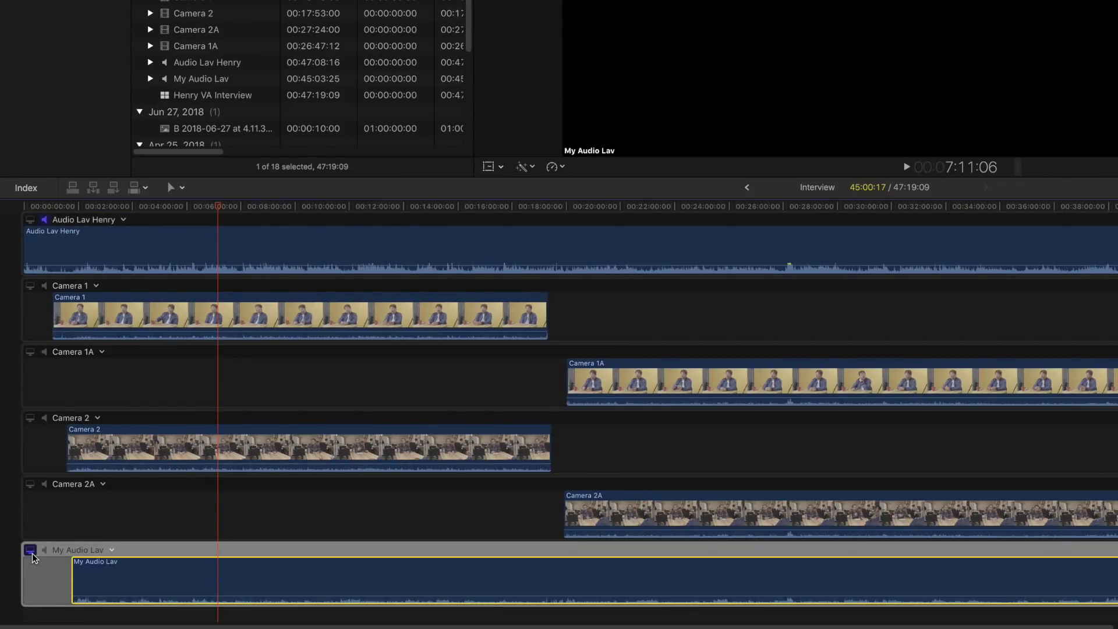
click(45, 552)
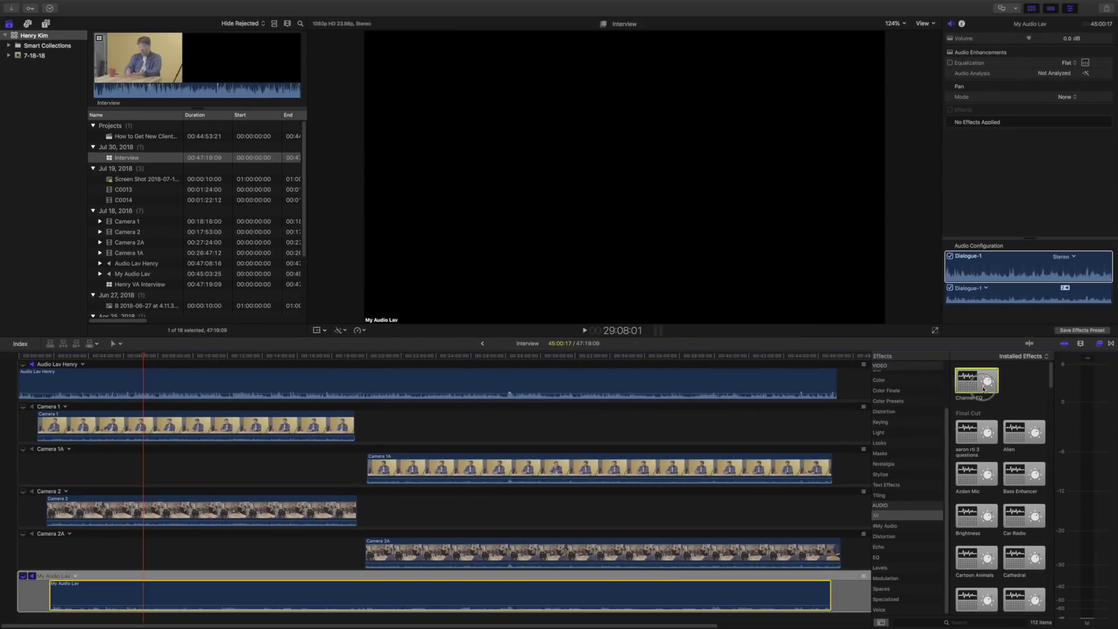
Step: Add the Channel EQ audio effect to the My Audio Lav clip and close its equalizer editor
drag(984, 389, 143, 596)
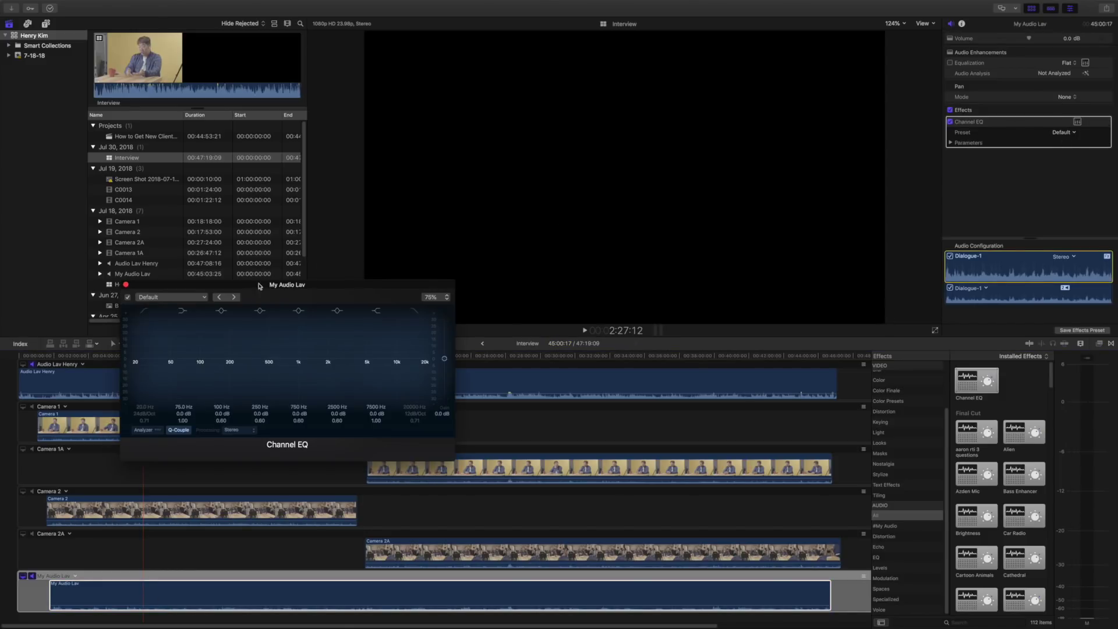
click(126, 284)
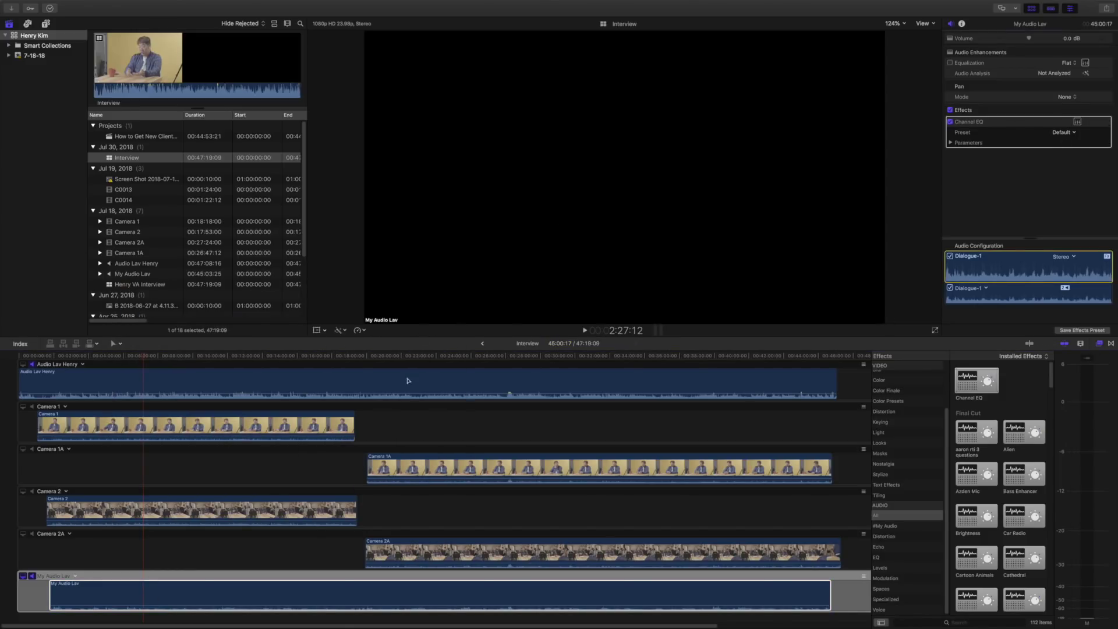
click(198, 599)
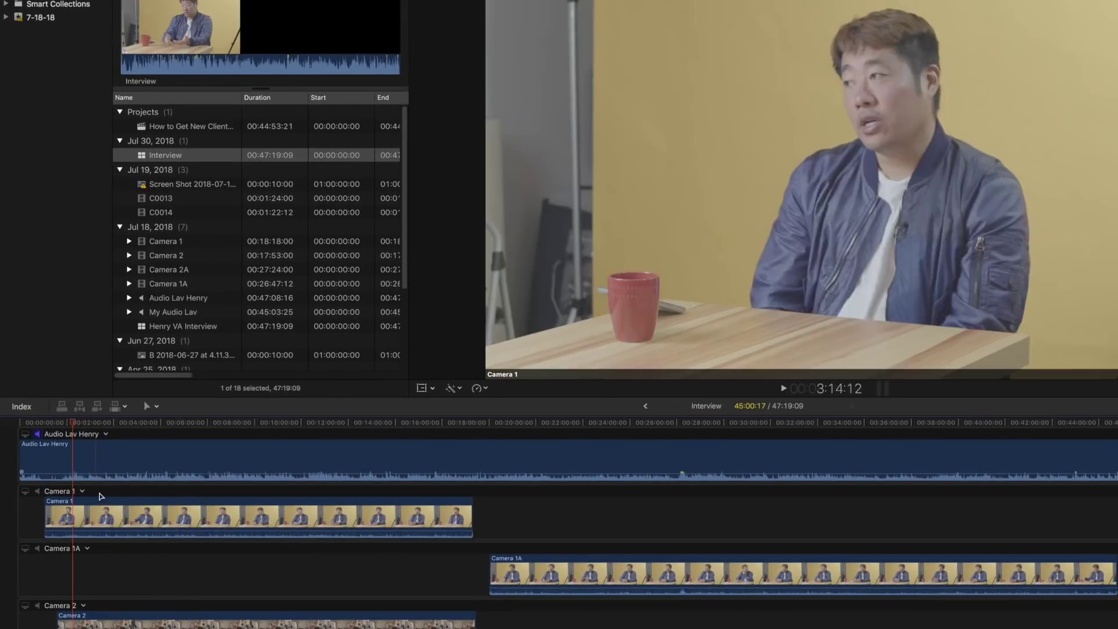
Step: Make Camera 1 the monitored video angle and move the playhead to a frame of the guest seated upright
click(84, 422)
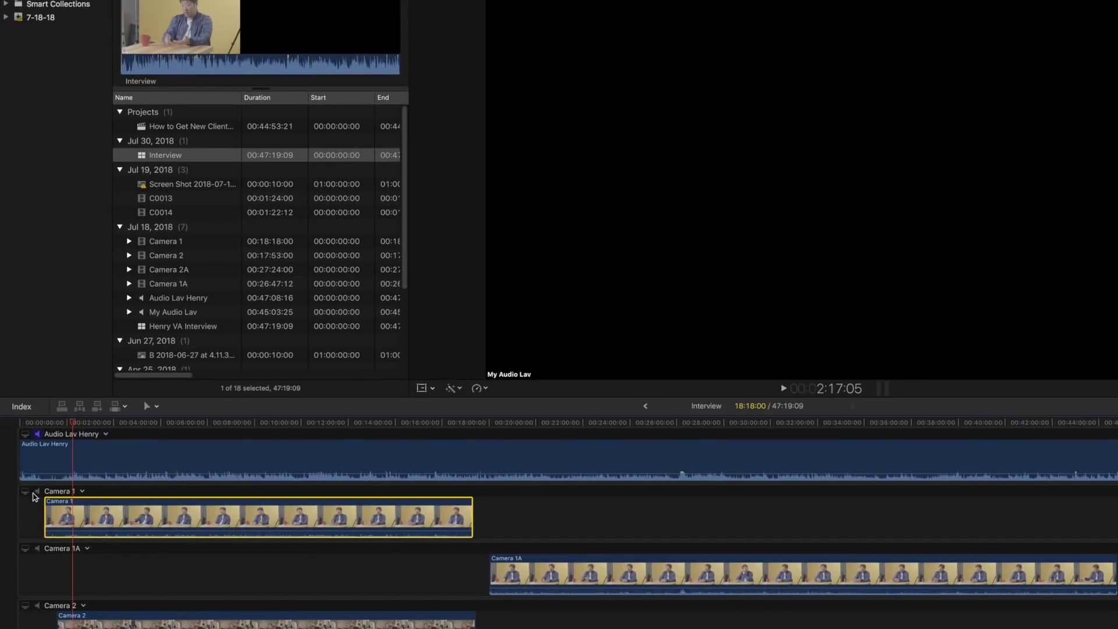
click(25, 492)
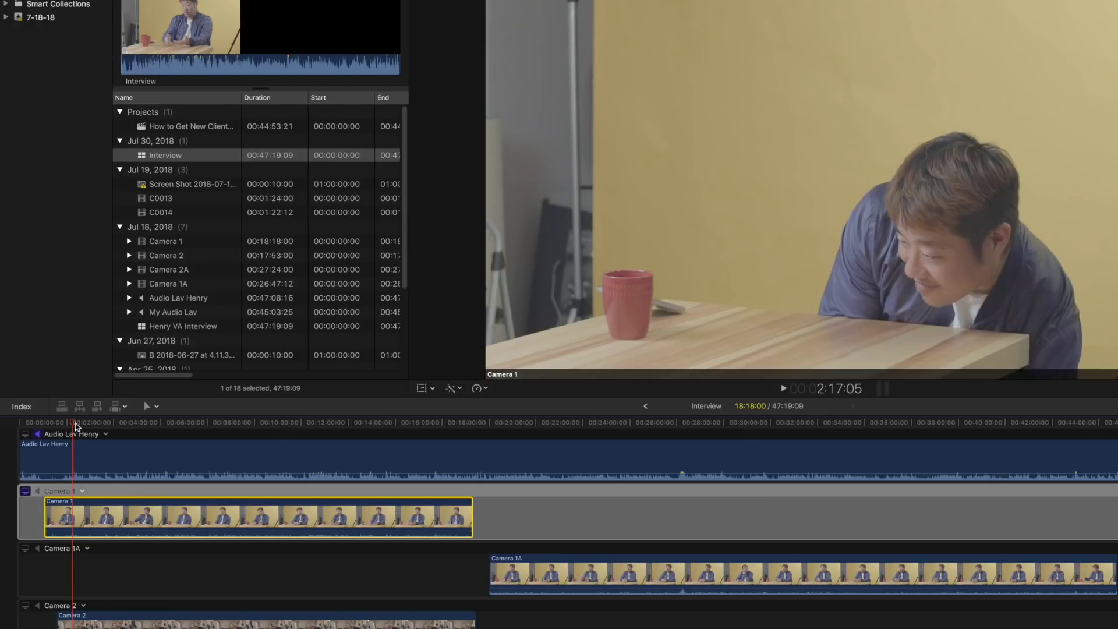
click(110, 420)
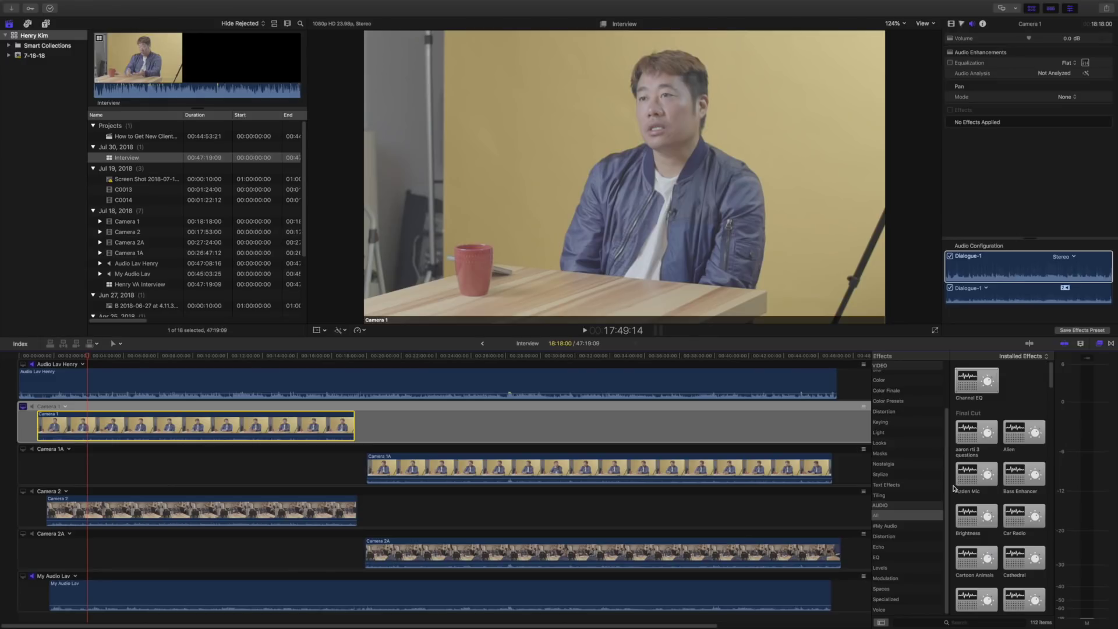
Step: Add the Color Wheels effect to the Camera 1 clip and adjust its wheels for stronger contrast
scroll(1059, 477, up, 3)
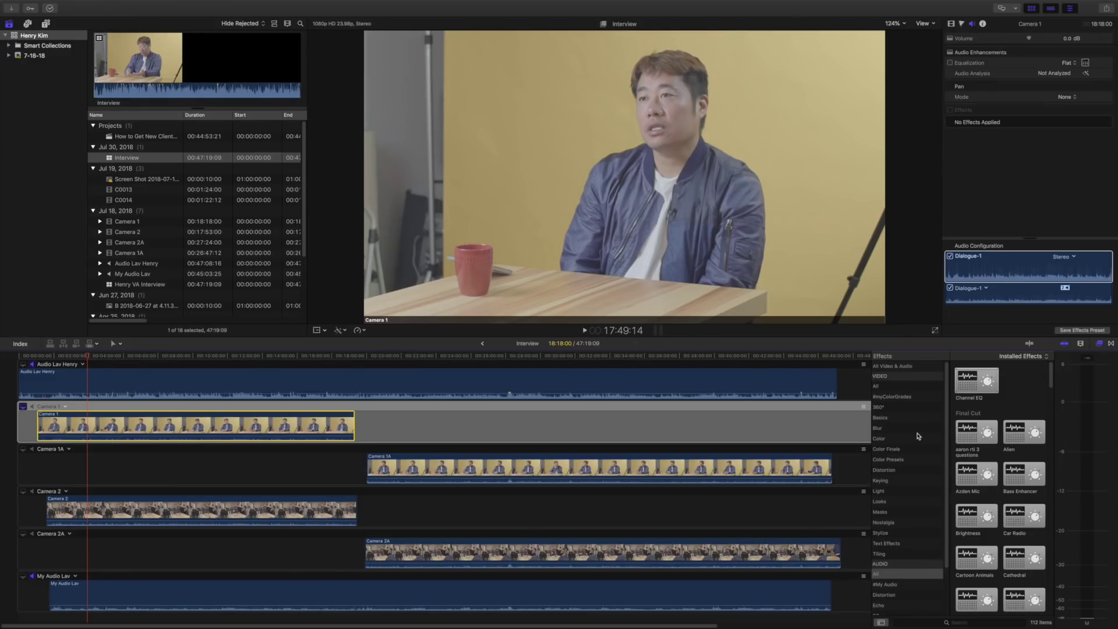
click(908, 449)
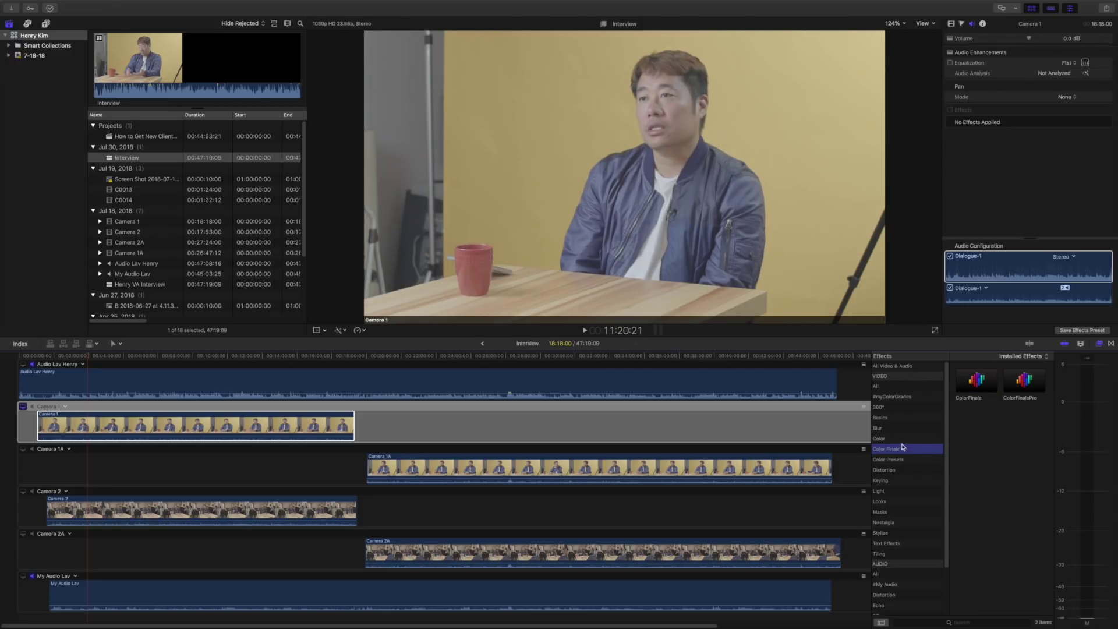
click(897, 439)
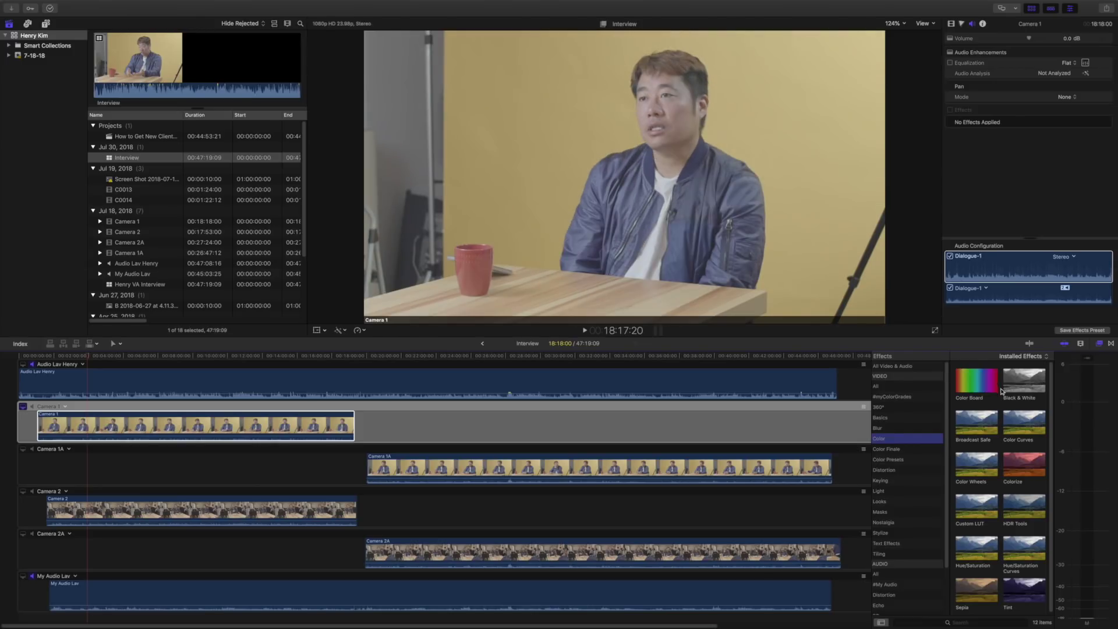
drag(984, 474, 172, 422)
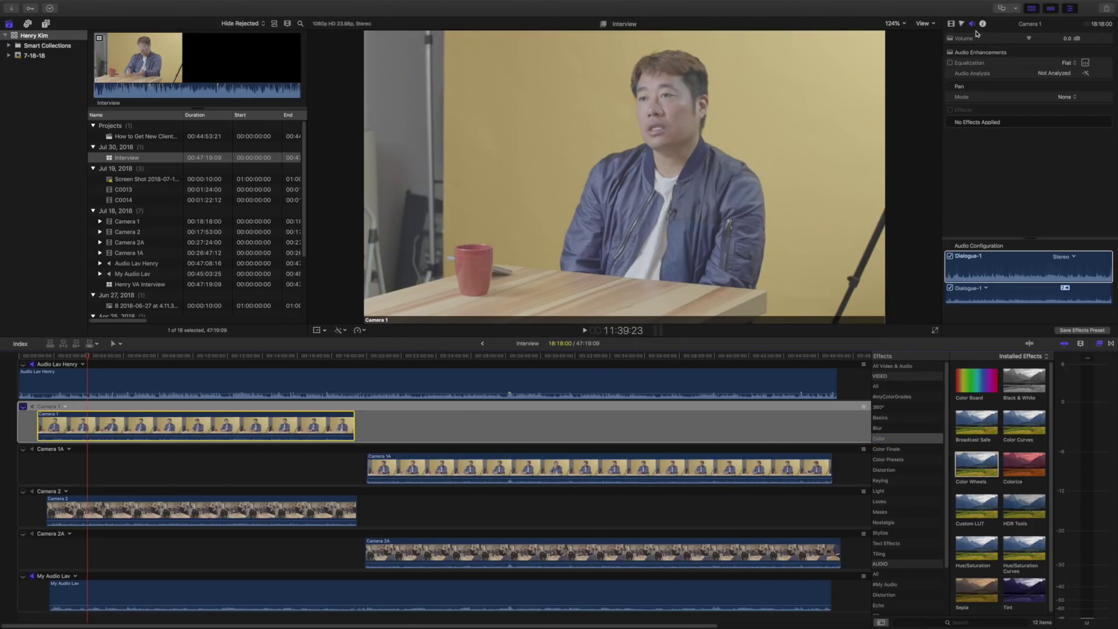
click(951, 25)
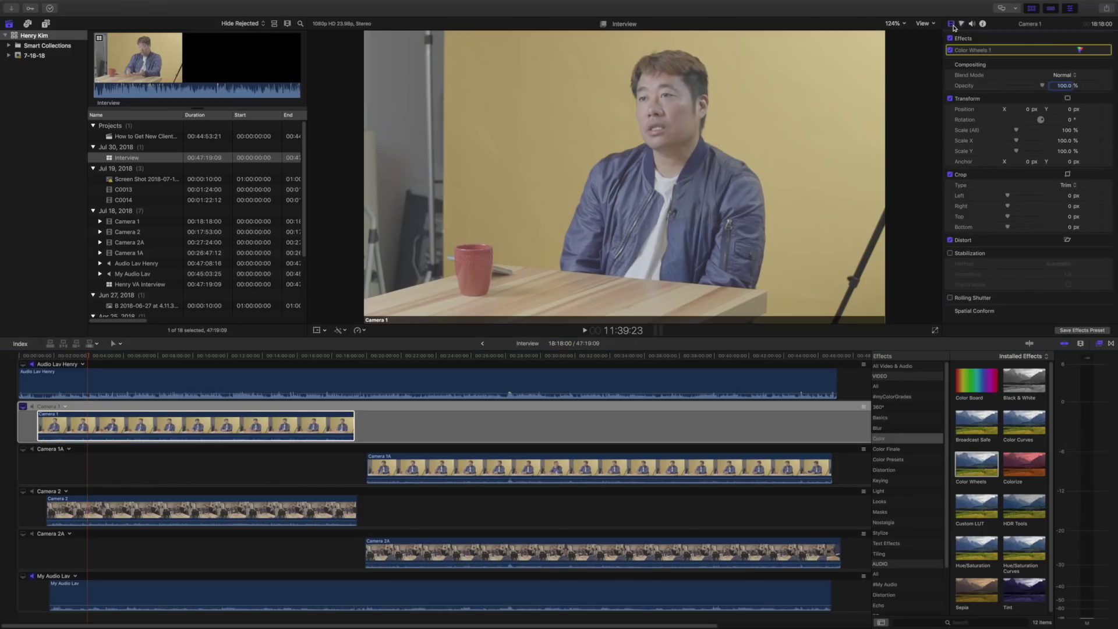
click(1081, 52)
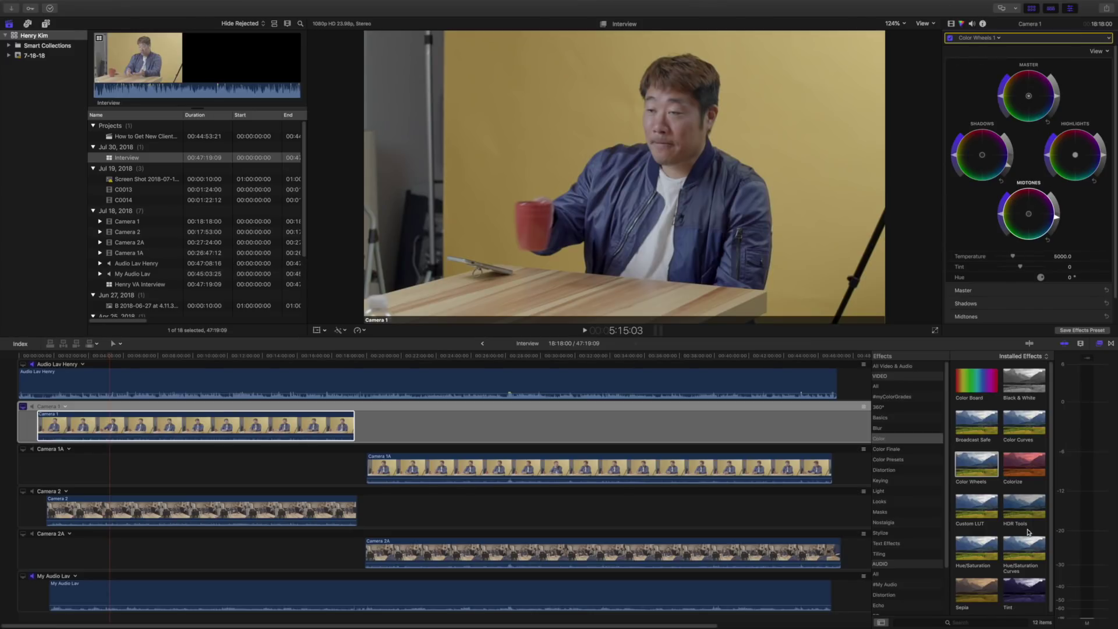
Step: Add the Color Board effect to the Camera 1 clip and set its saturation to 10% master and 5% midtones
drag(976, 384, 138, 432)
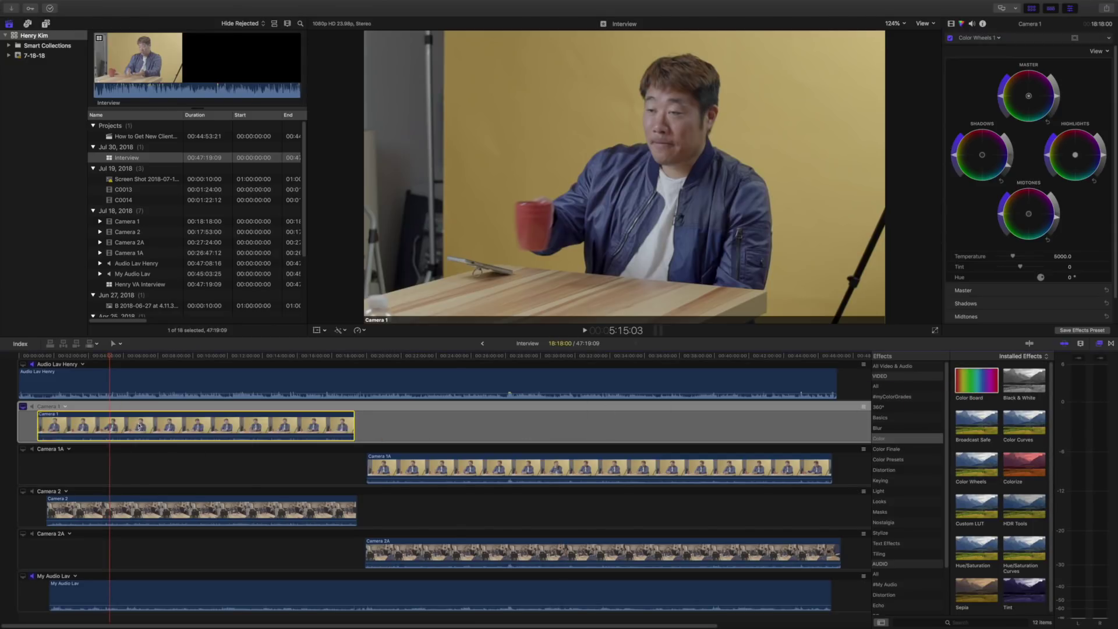
drag(957, 114, 957, 109)
drag(1040, 116, 1039, 113)
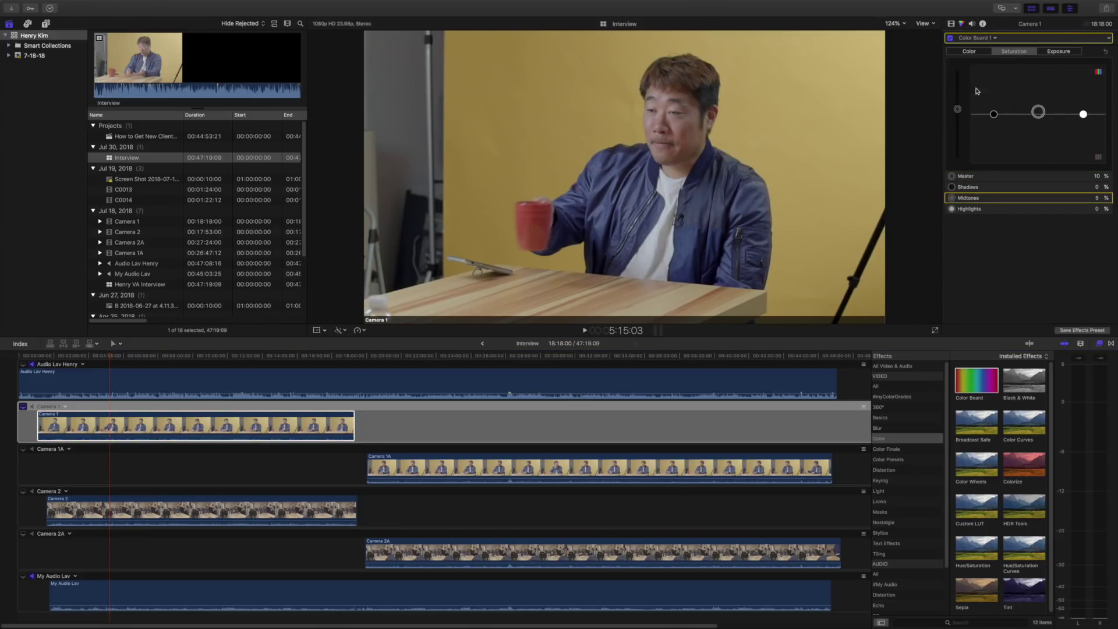
Step: Scale the Camera 1 clip to 121% and set its Y position to -75.5 px to reframe the guest
drag(117, 357, 138, 355)
click(157, 434)
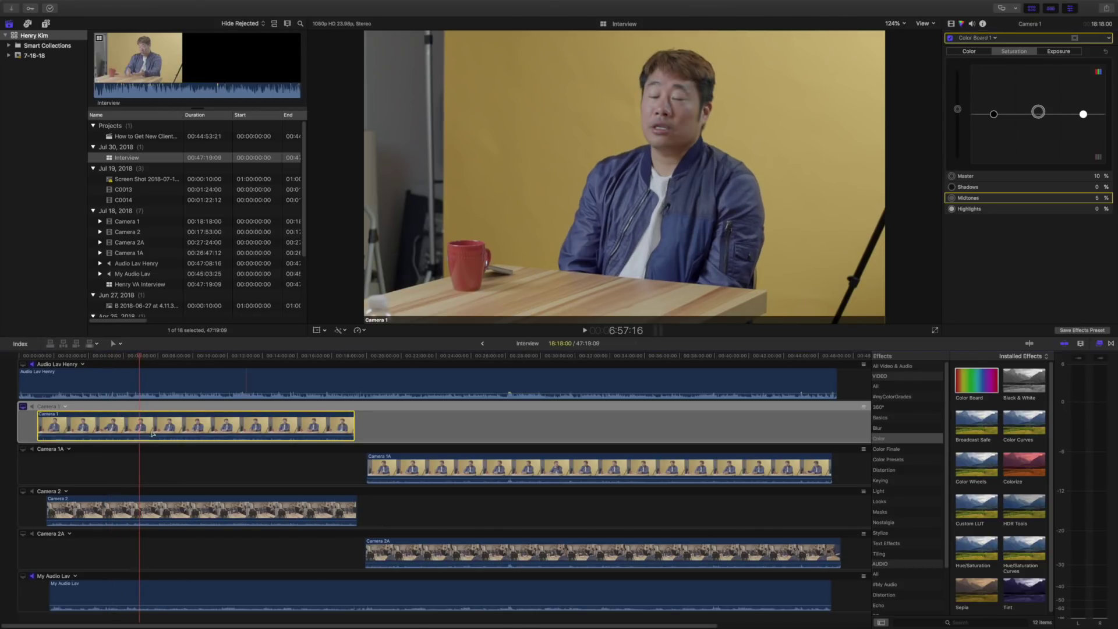
click(952, 24)
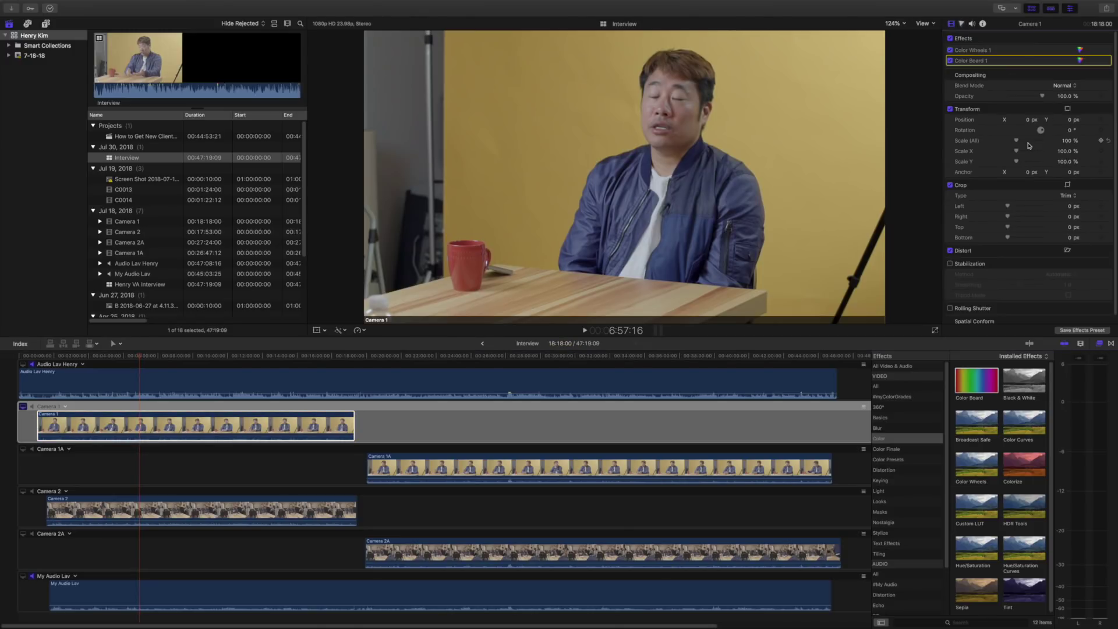
click(1017, 144)
drag(1017, 144, 1069, 149)
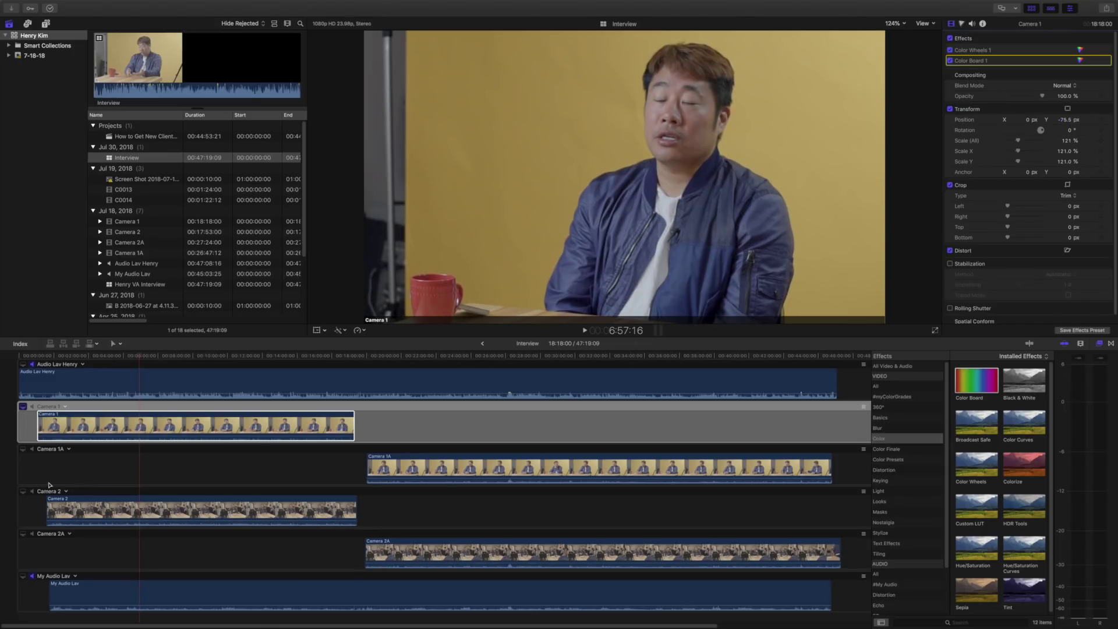
Step: Compare the color and framing of the Camera 1 clip with the Camera 1A clip
click(117, 428)
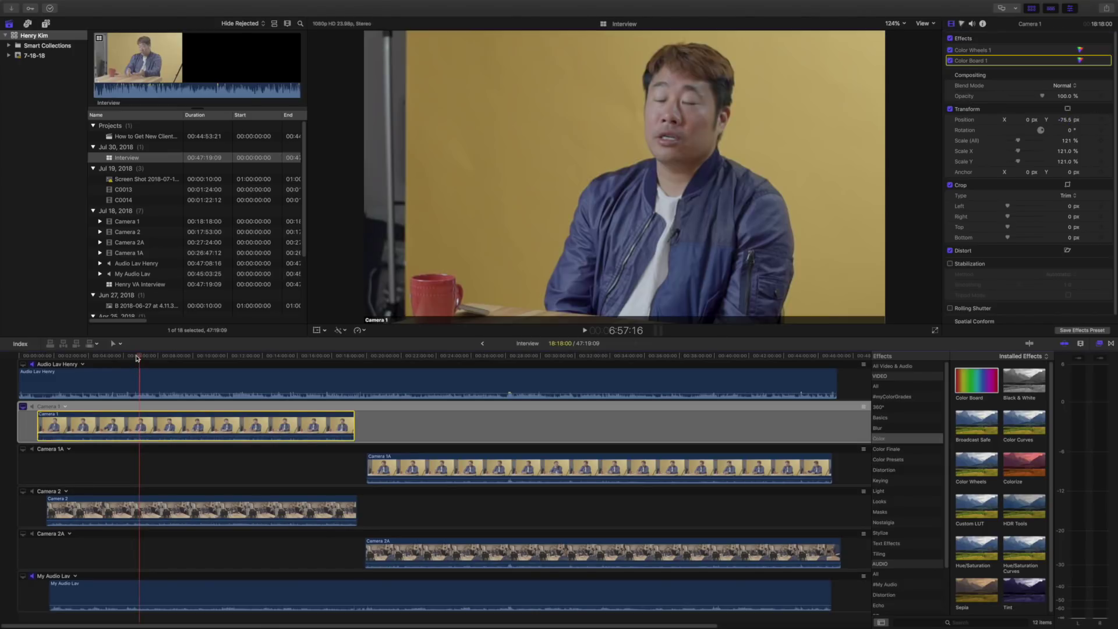
click(402, 469)
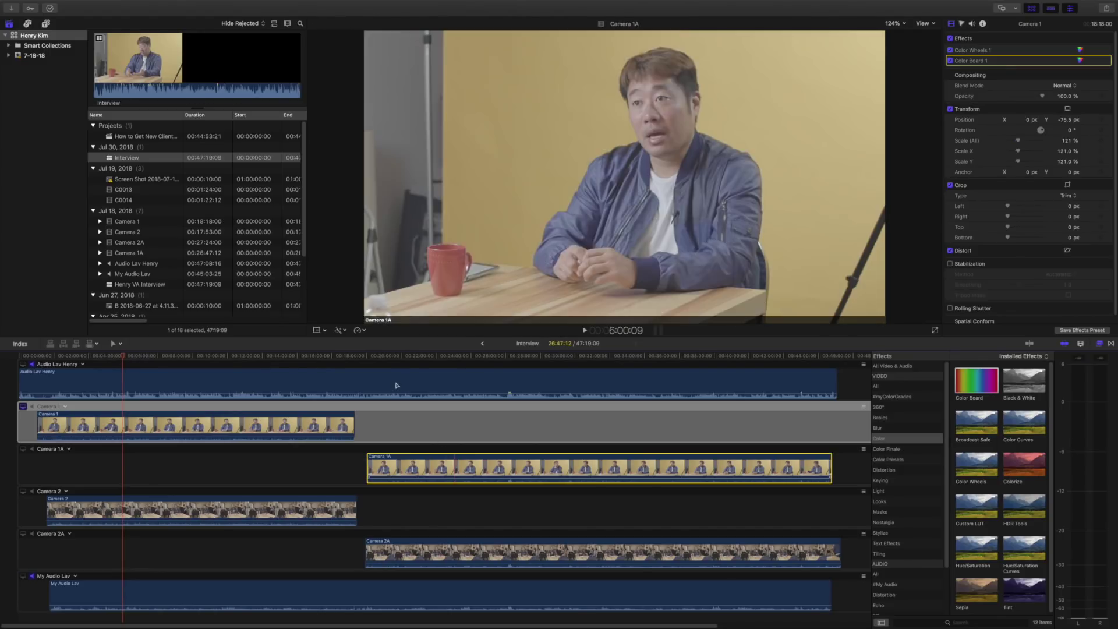
click(393, 376)
click(357, 362)
drag(359, 361, 318, 401)
click(430, 460)
click(312, 427)
Step: Monitor the Camera 1A angle and paste the Camera 1 clip's color effects, position and scale attributes onto its clip
click(285, 425)
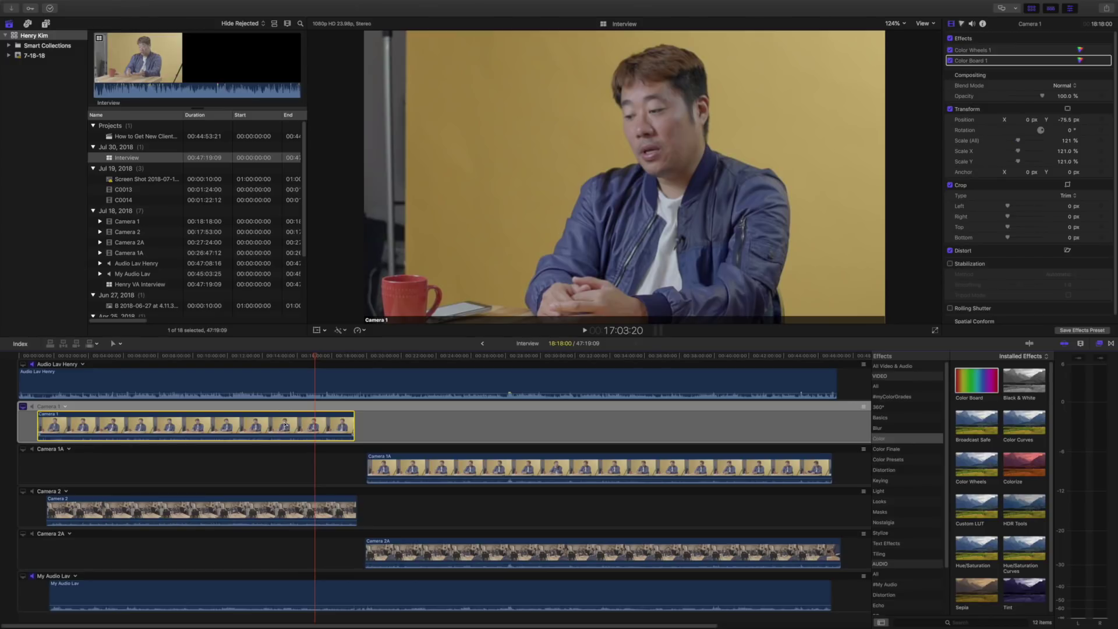
key(super+c)
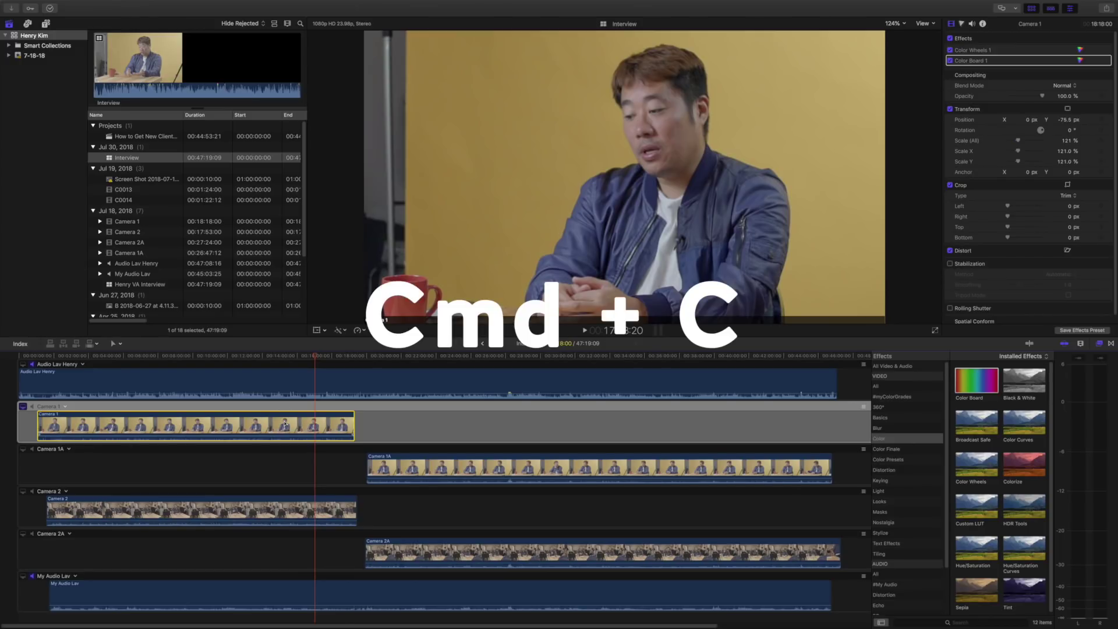
click(408, 469)
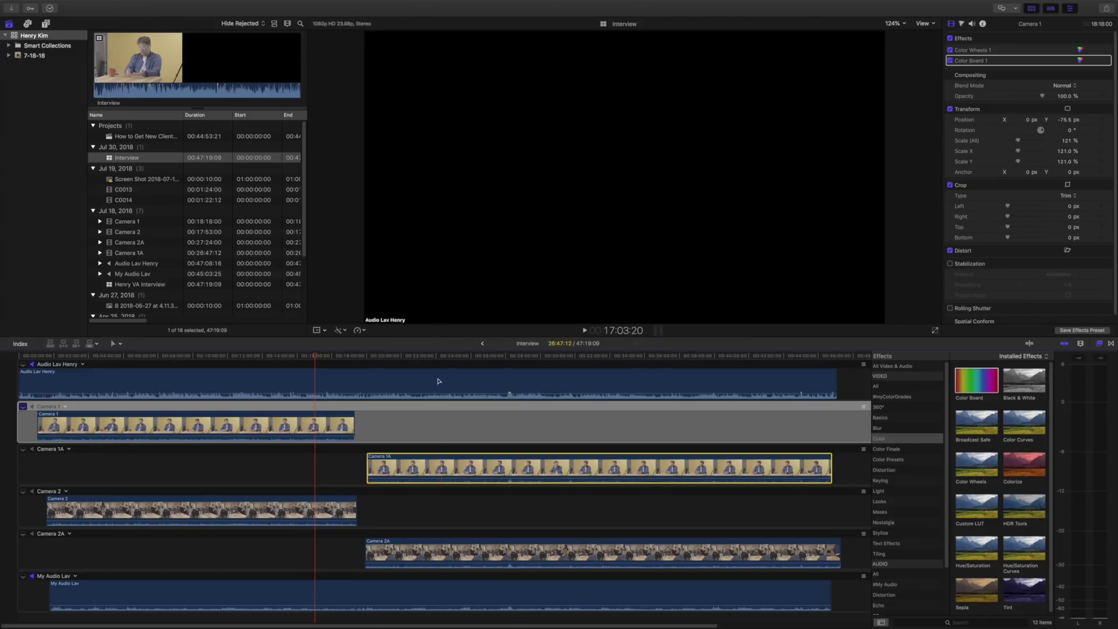
click(439, 359)
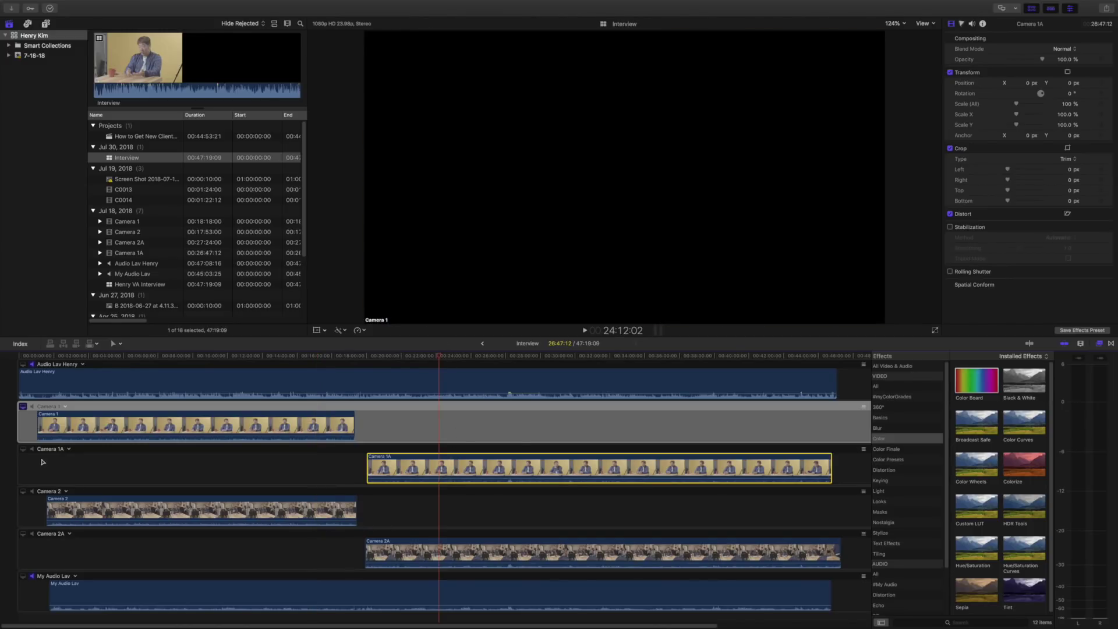
click(22, 450)
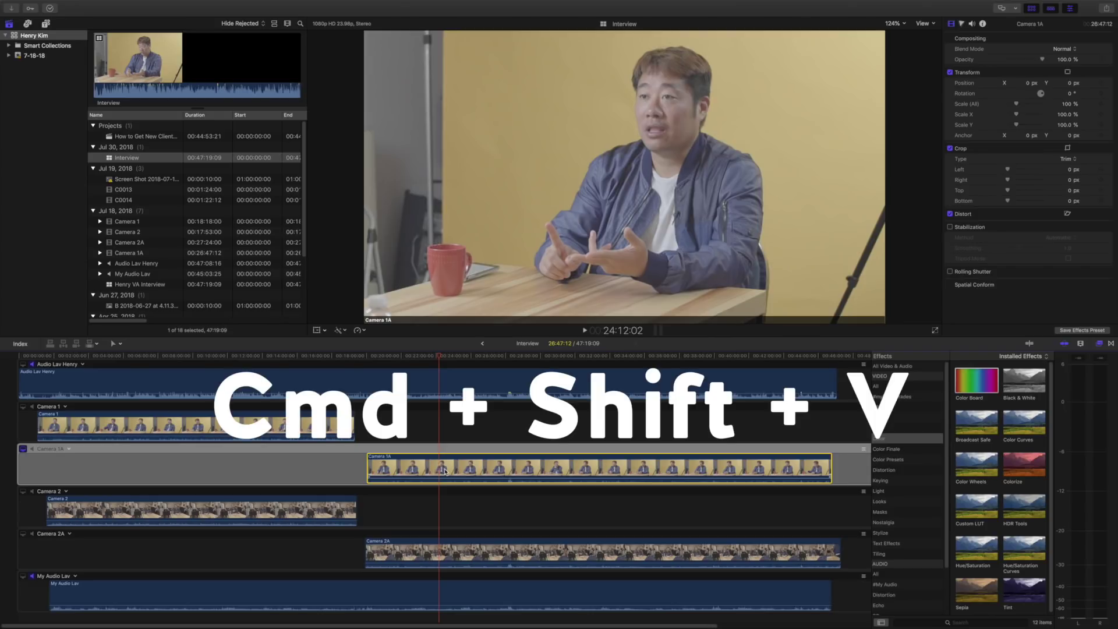
key(super+shift+v)
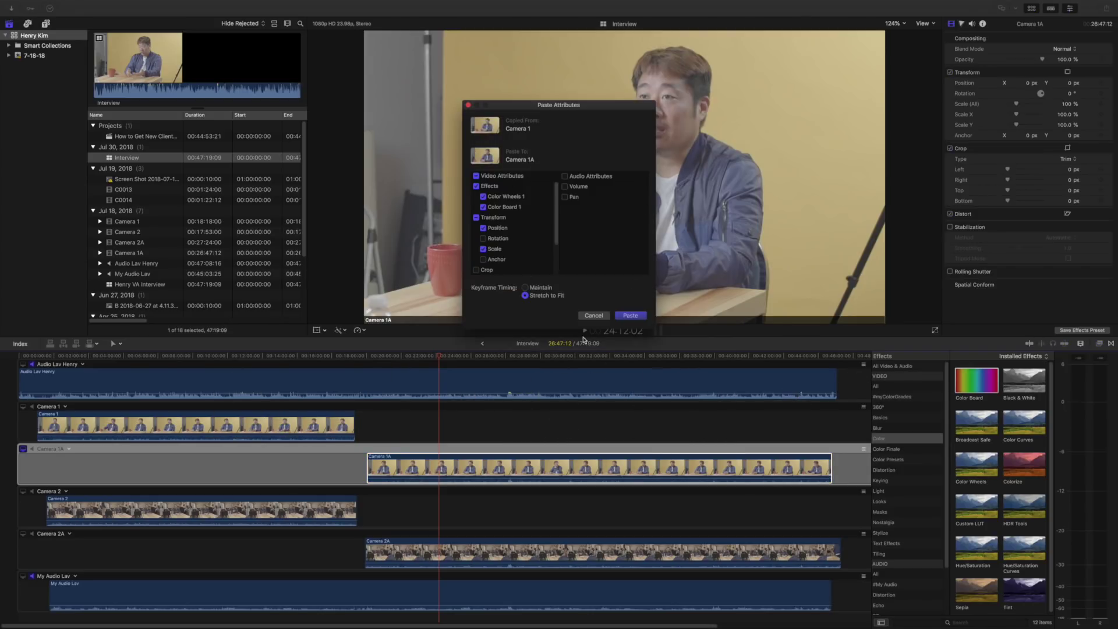
click(636, 321)
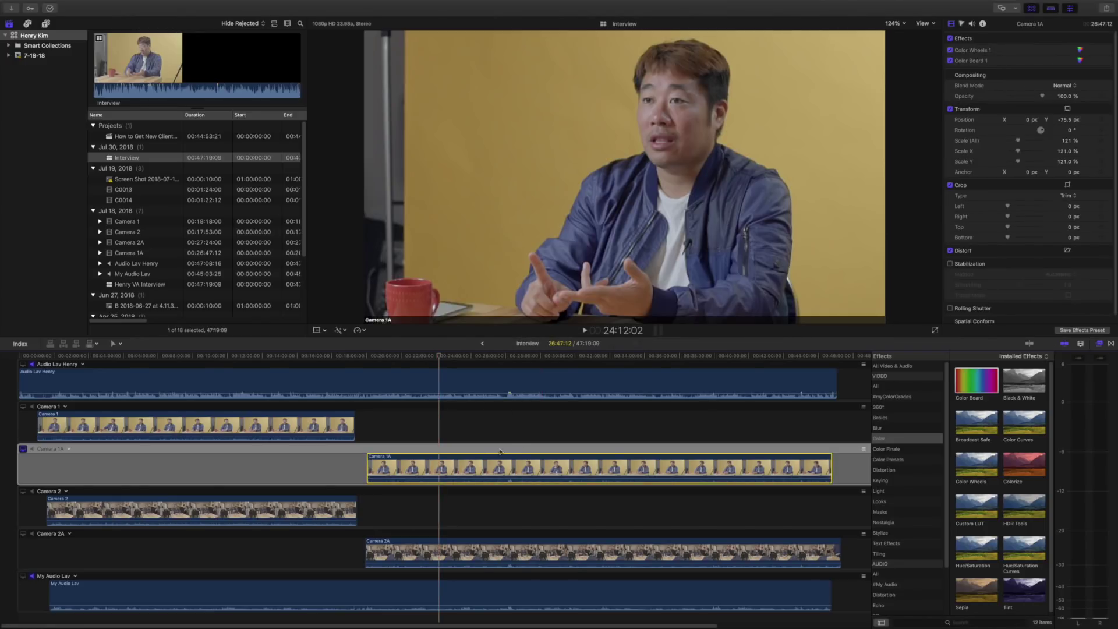
Step: Check that the Camera 1 clip's effects and transform settings match those pasted onto Camera 1A
click(211, 355)
click(94, 418)
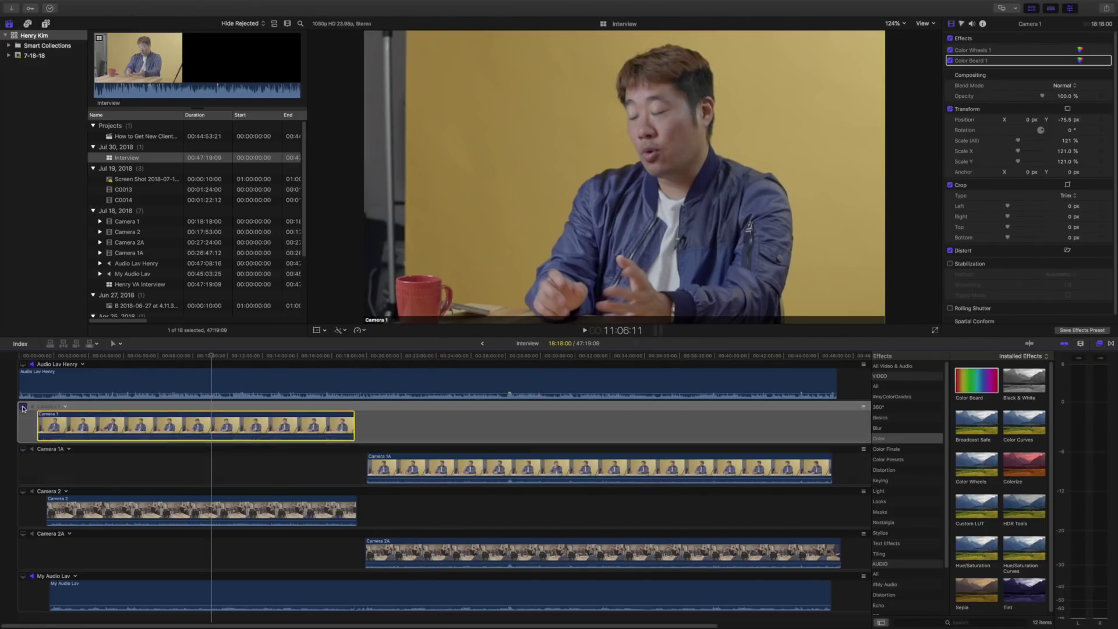
click(453, 353)
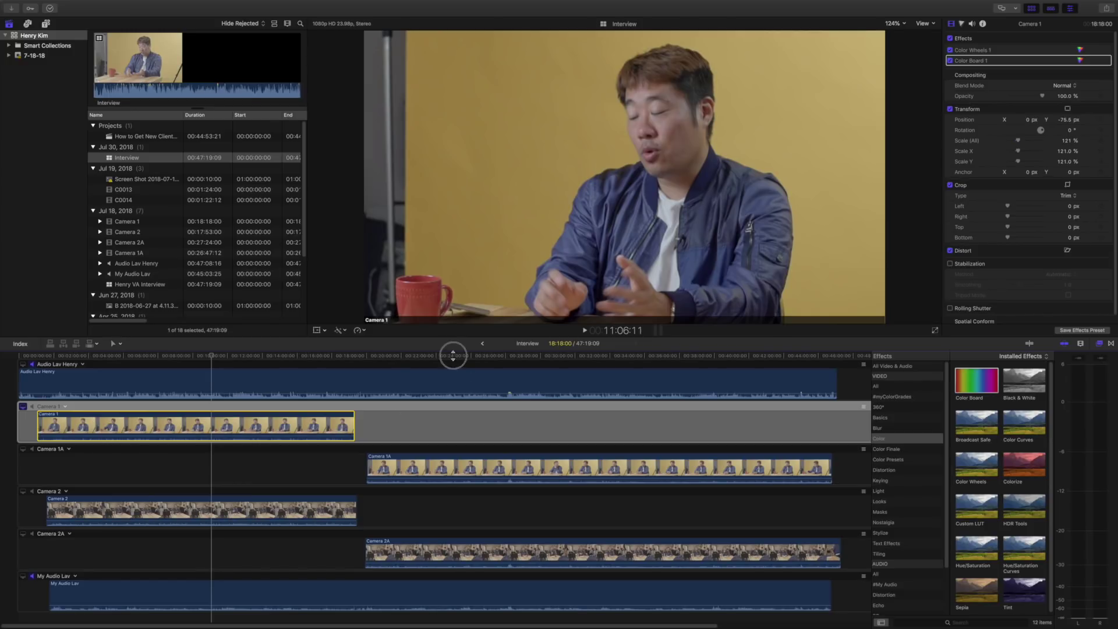
click(453, 469)
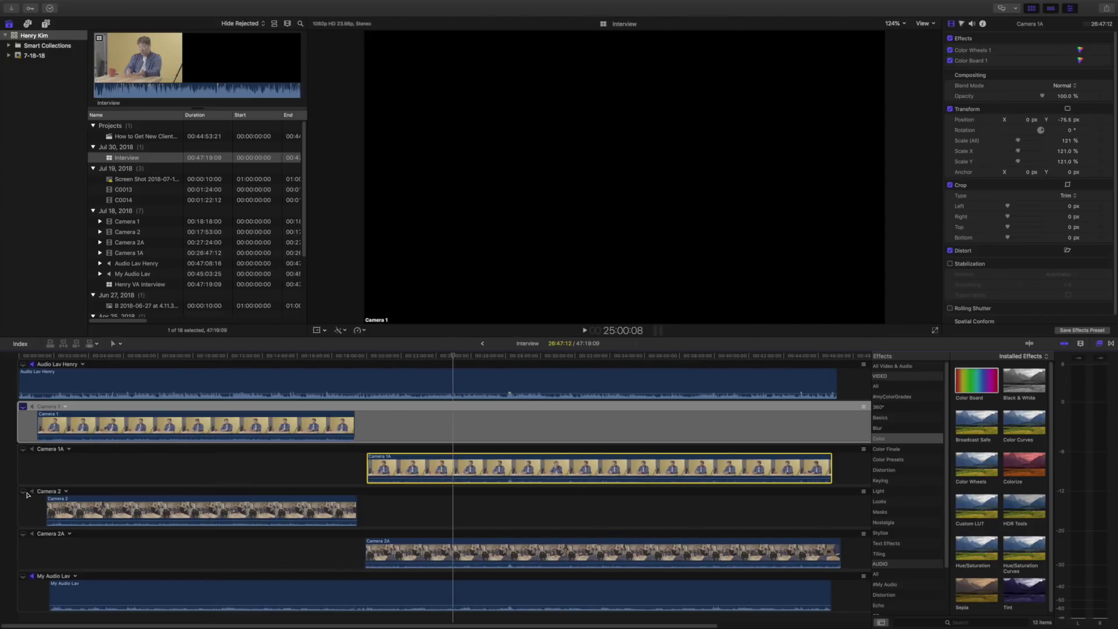
Step: Make Camera 2 the monitored video angle and select its clip at a frame showing the interviewer
click(33, 493)
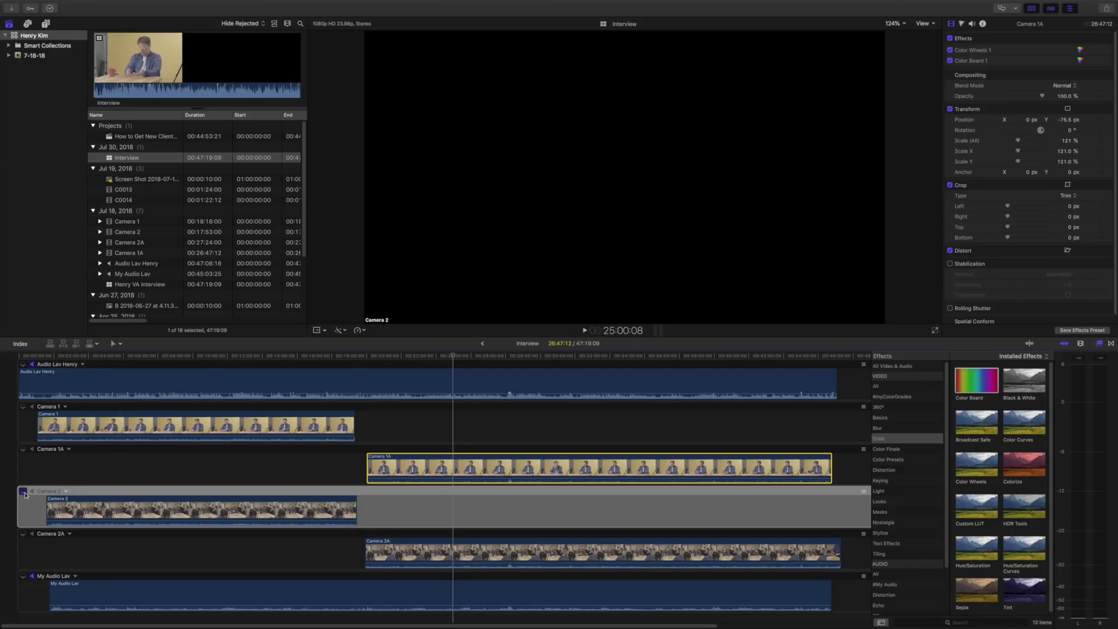
click(121, 357)
click(104, 514)
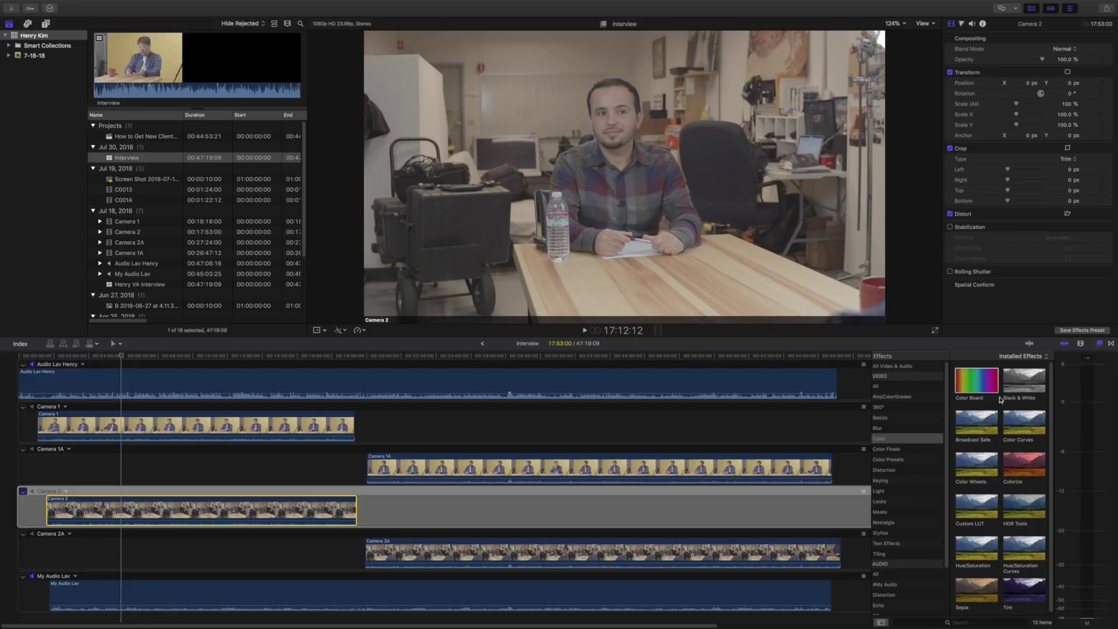
Step: Scale the Camera 2 clip to 129% with a Y position of -40.4 px and add the Color Board effect
drag(1017, 106, 1069, 102)
drag(988, 386, 166, 507)
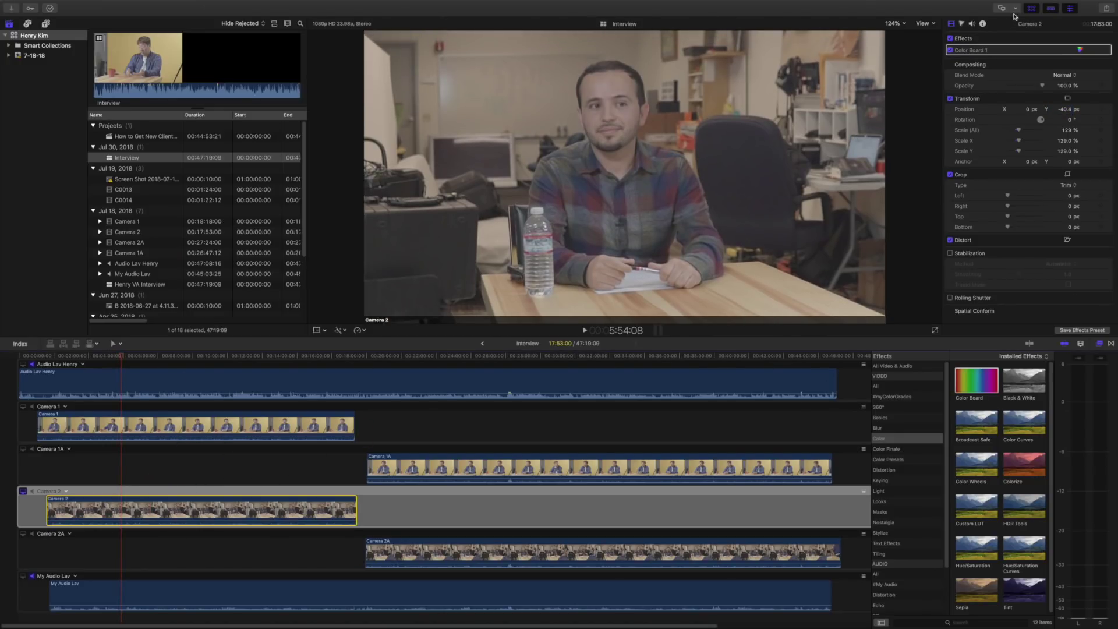
Step: Adjust the Camera 2 clip's Color Board exposure to -22% shadows, -7% midtones and 6% highlights
click(1078, 50)
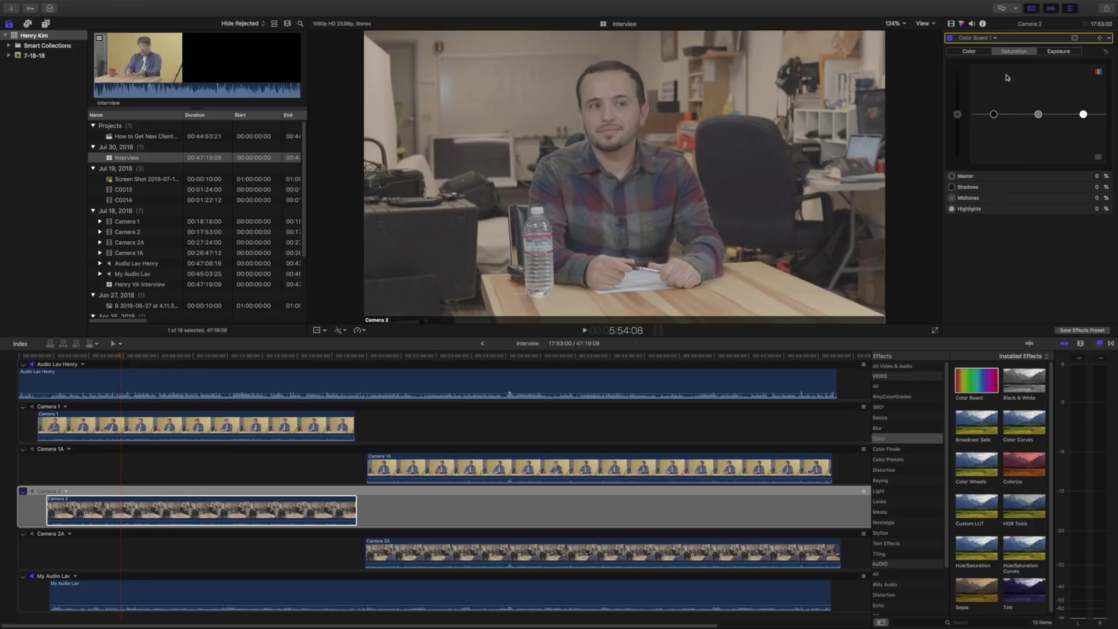
click(958, 115)
click(1038, 114)
key(ctrl+super+e)
drag(1038, 114, 1037, 118)
drag(993, 120, 993, 124)
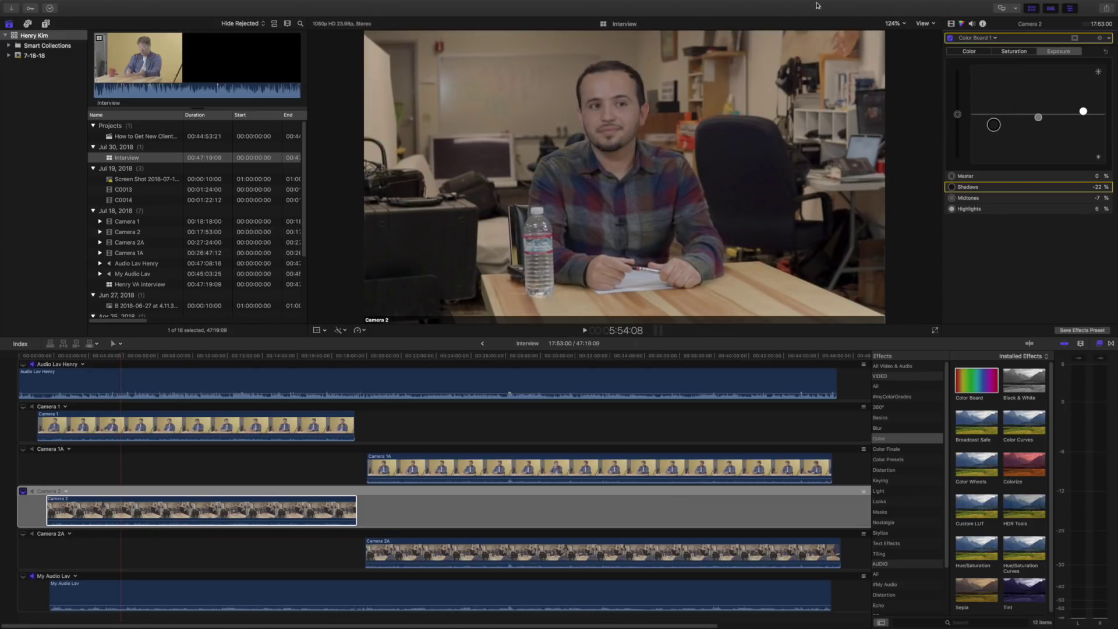
click(951, 24)
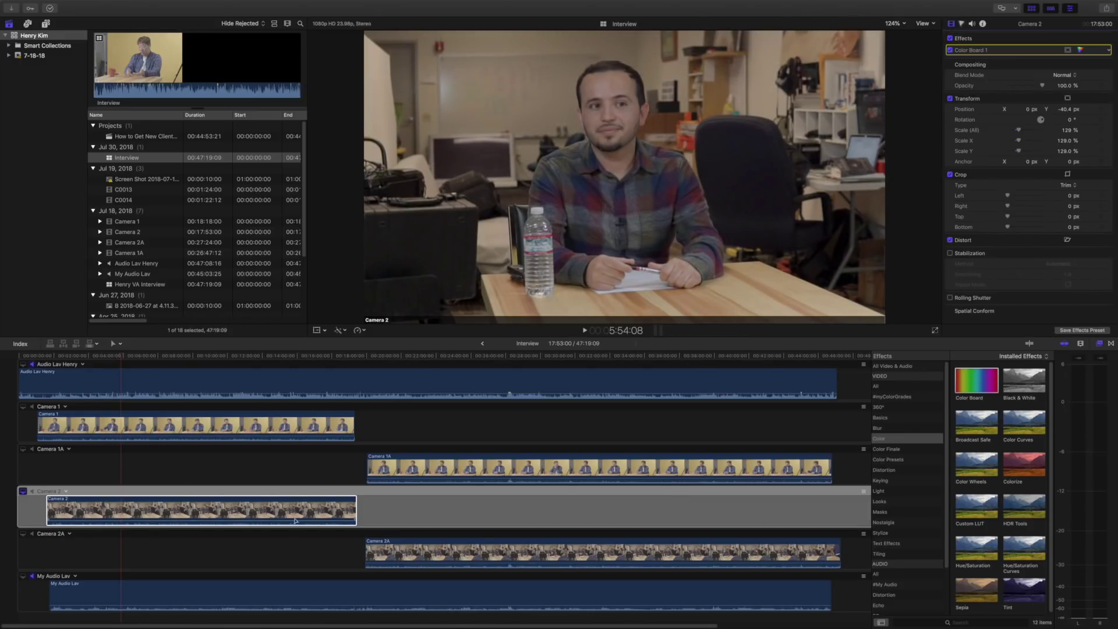
Step: Copy the Camera 2 clip, make Camera 2A the monitored angle, and paste the Color Board, position and scale attributes onto its clip
click(272, 507)
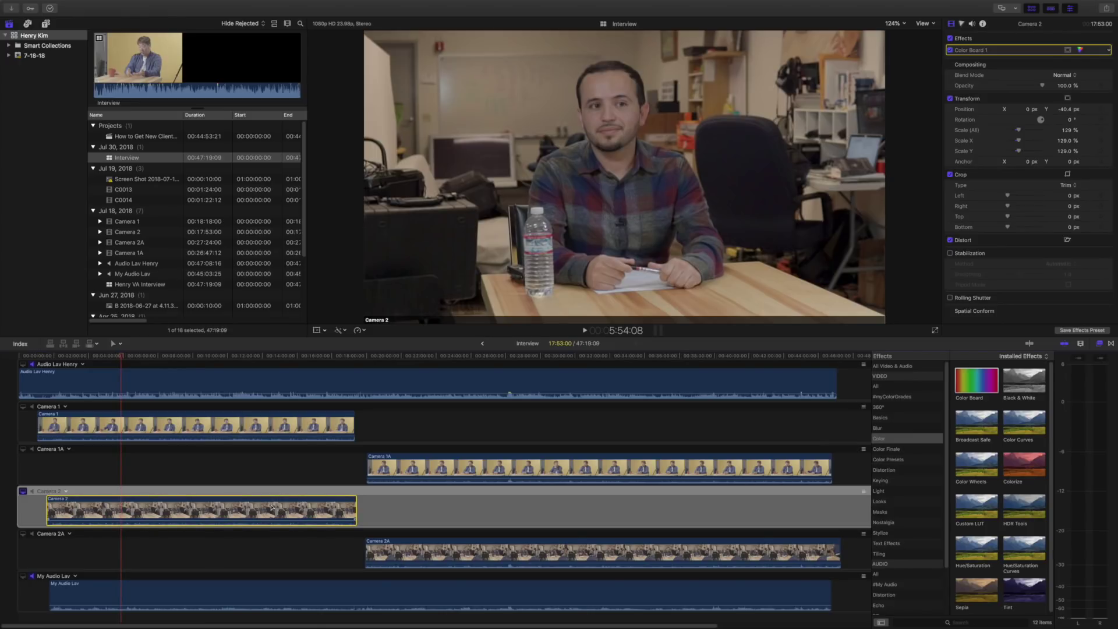
key(super+c)
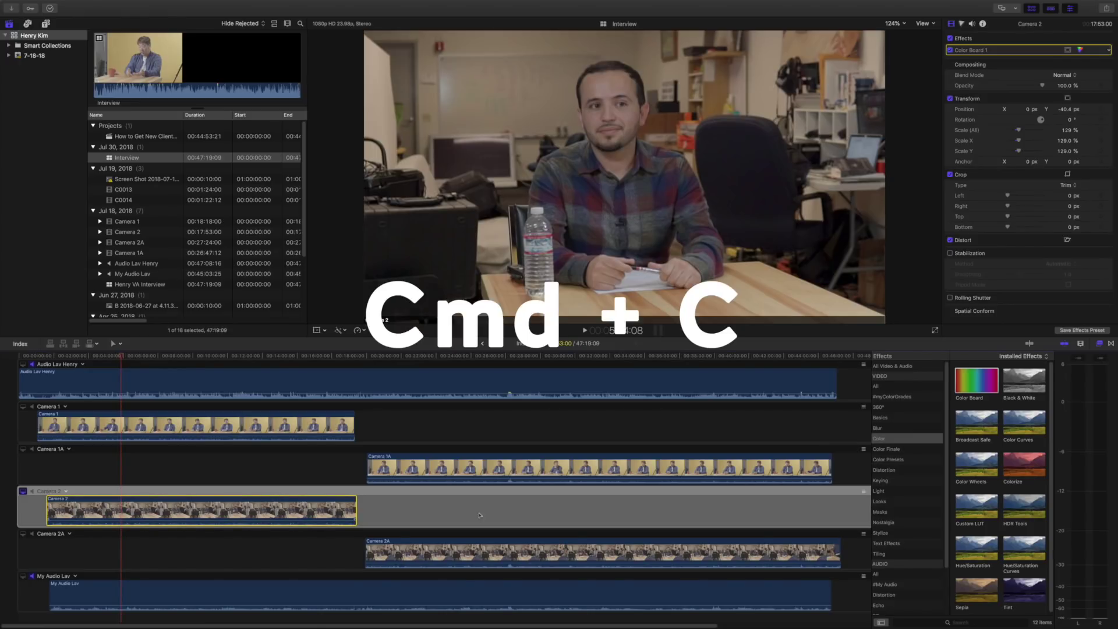
click(466, 552)
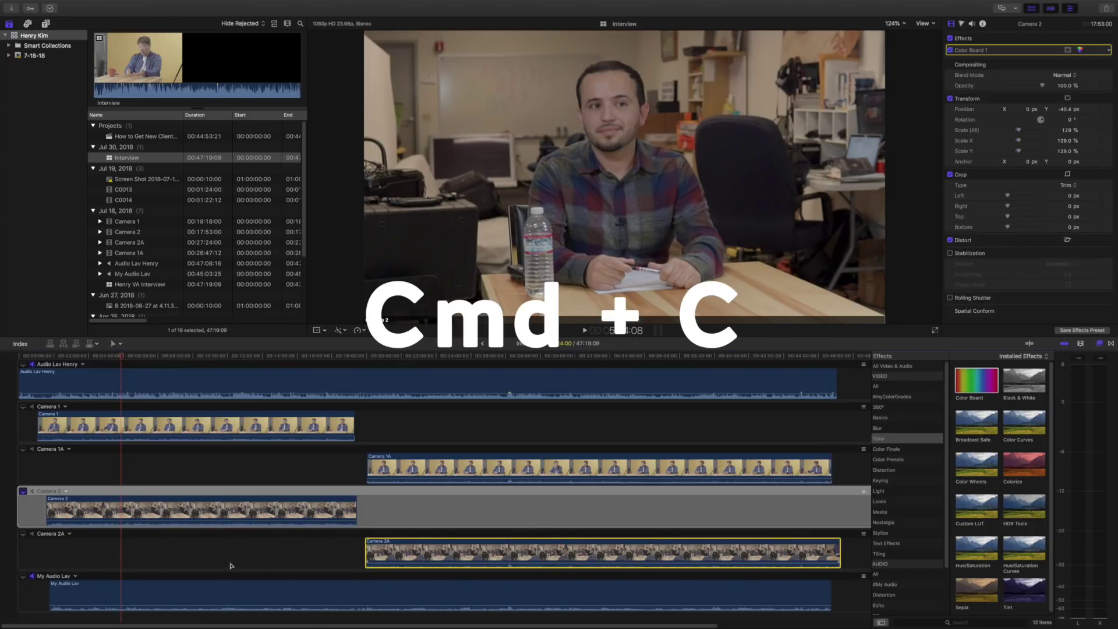
click(23, 535)
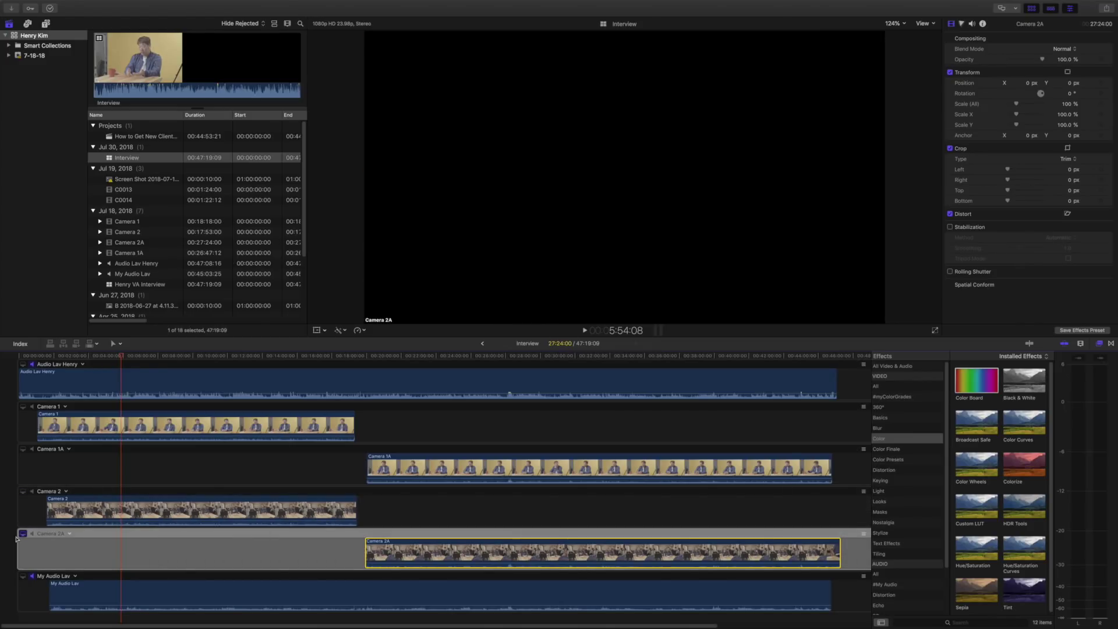
click(479, 356)
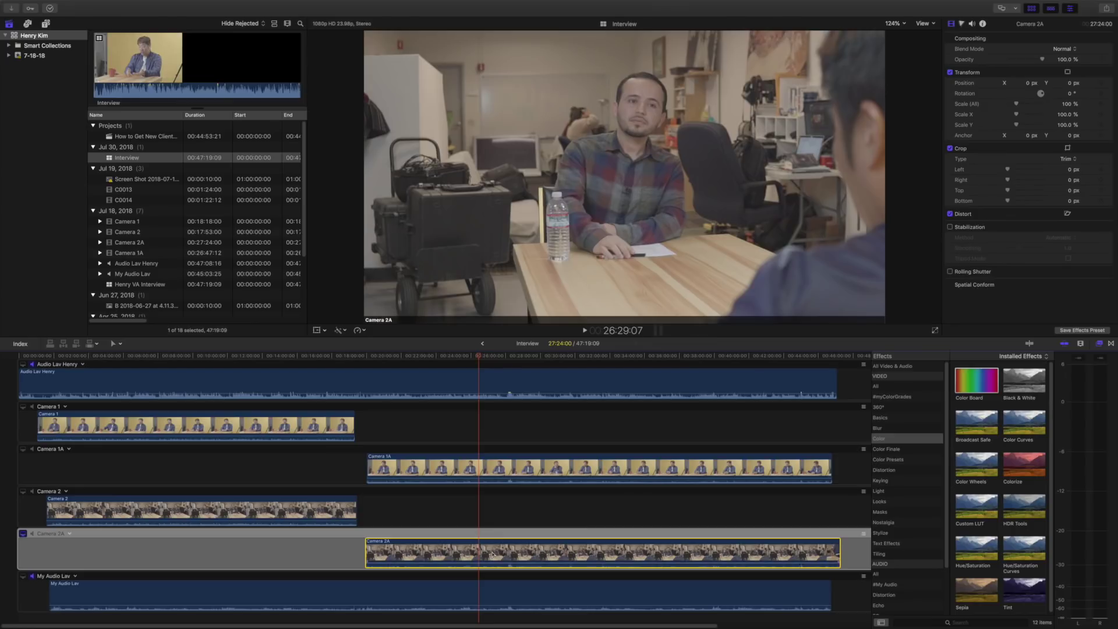
key(super+shift+v)
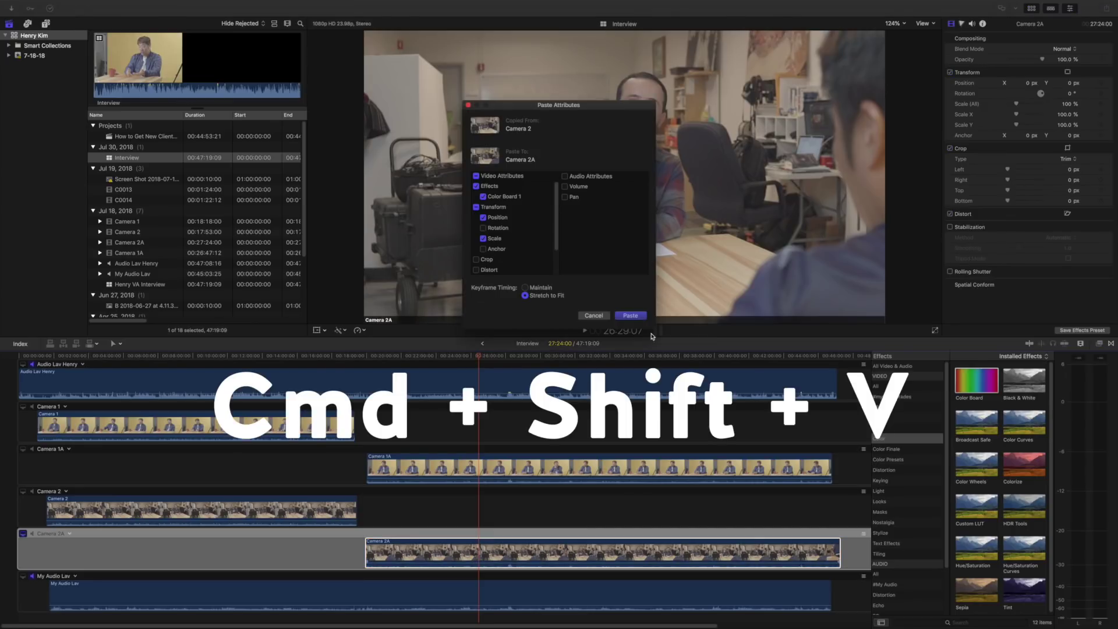
click(630, 315)
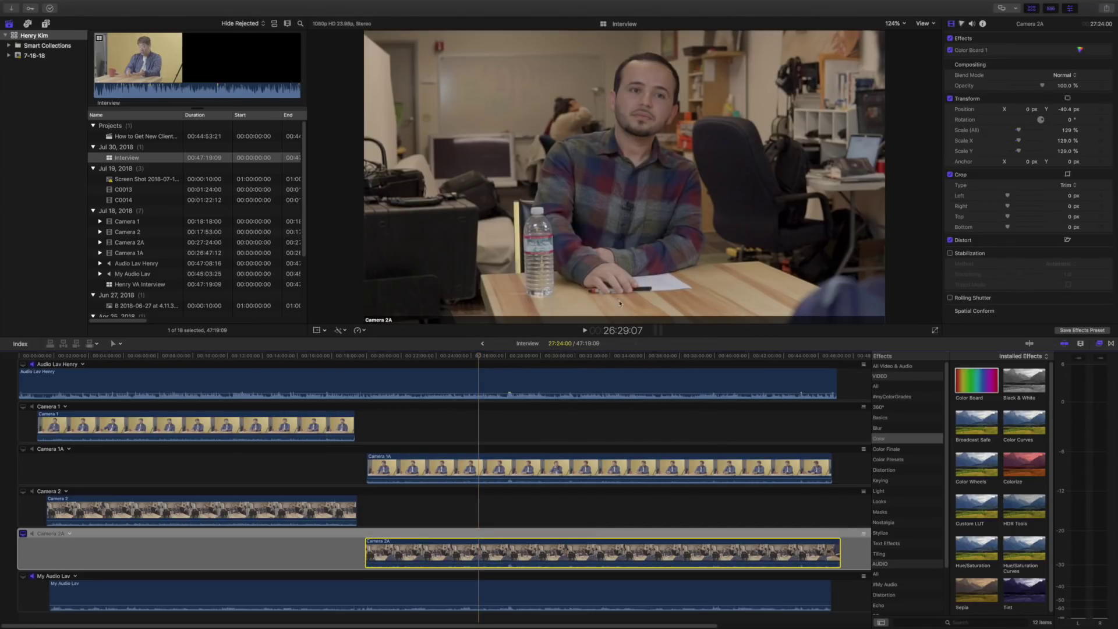
click(303, 512)
click(450, 546)
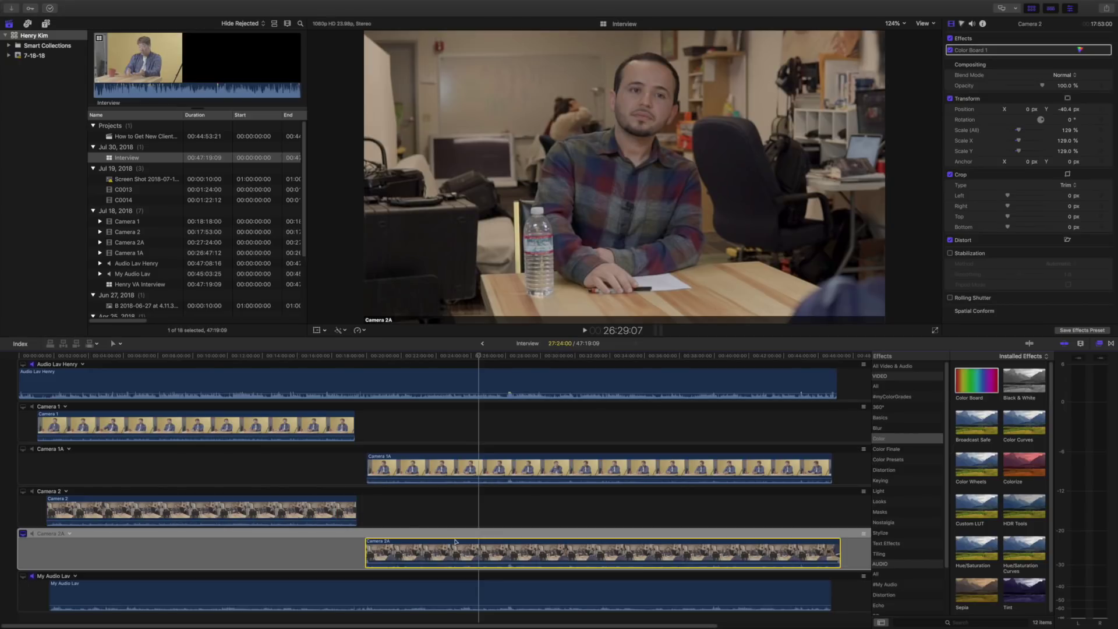
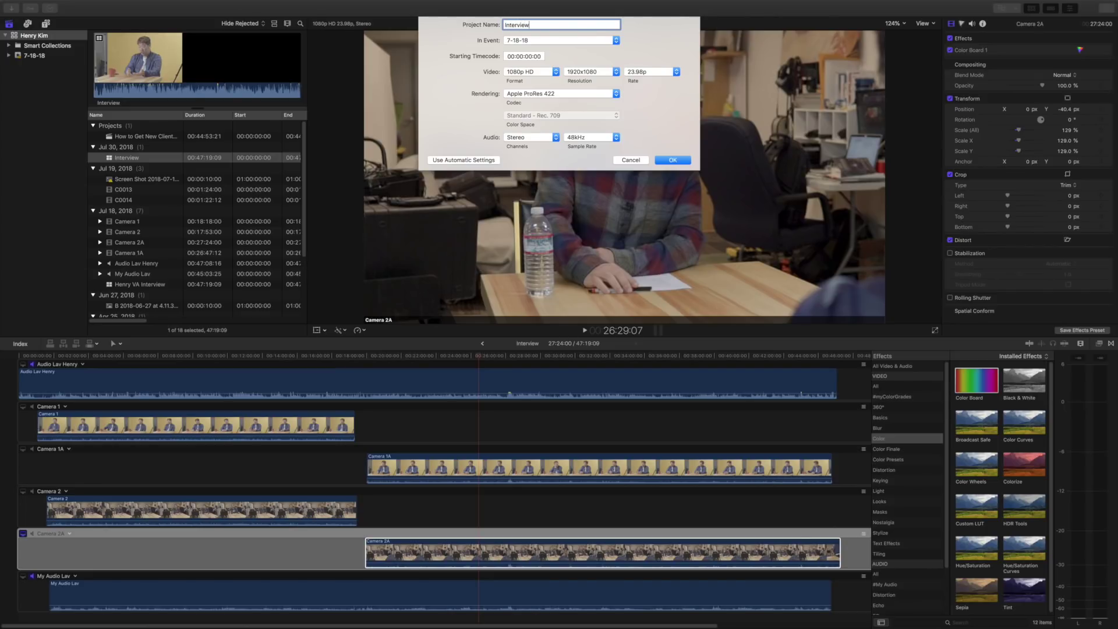
Step: Create the Interview project at 1080p, 23.98p and place the Interview multicam clip at the start of its timeline
click(673, 160)
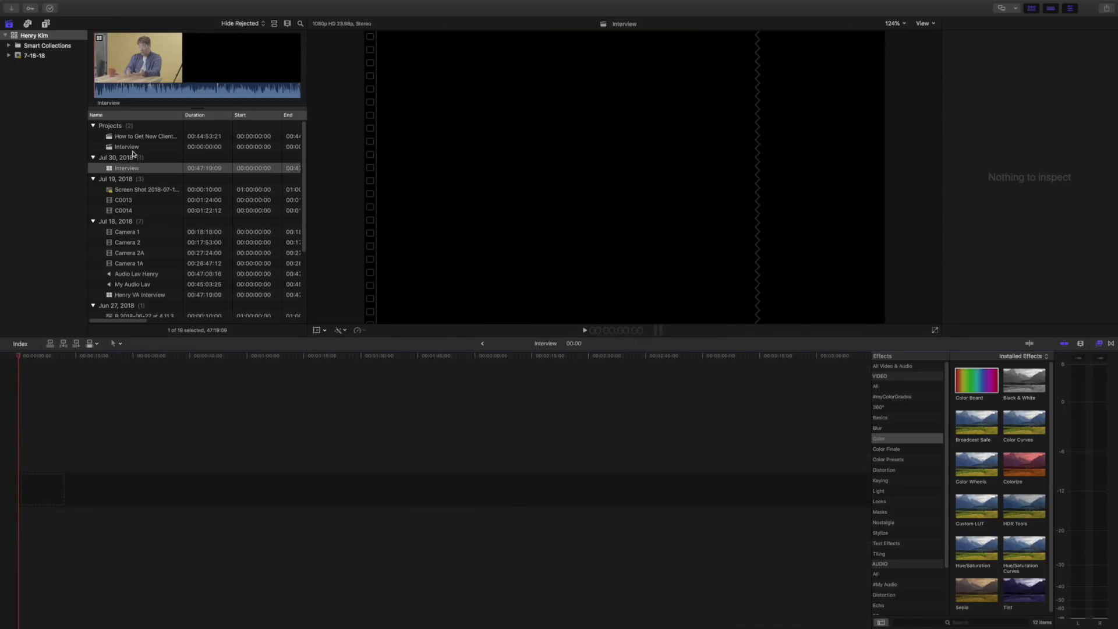
click(133, 149)
click(137, 169)
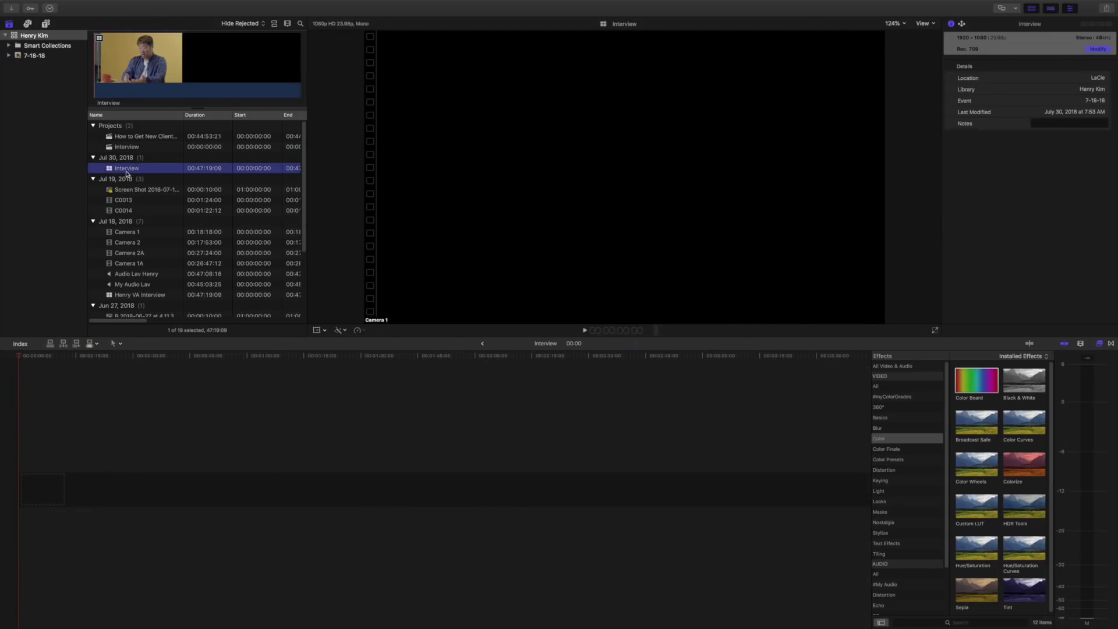
drag(129, 171, 70, 469)
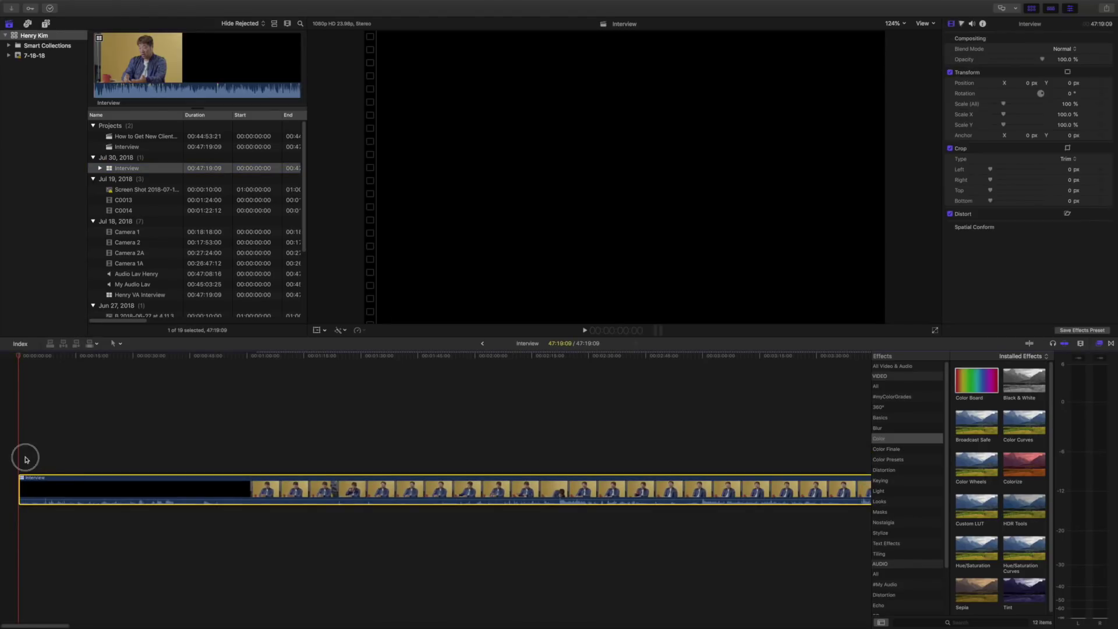
Step: Move the playhead to about 2:21:10 and show the timeline clip taller with enlarged audio waveforms
drag(25, 359, 191, 428)
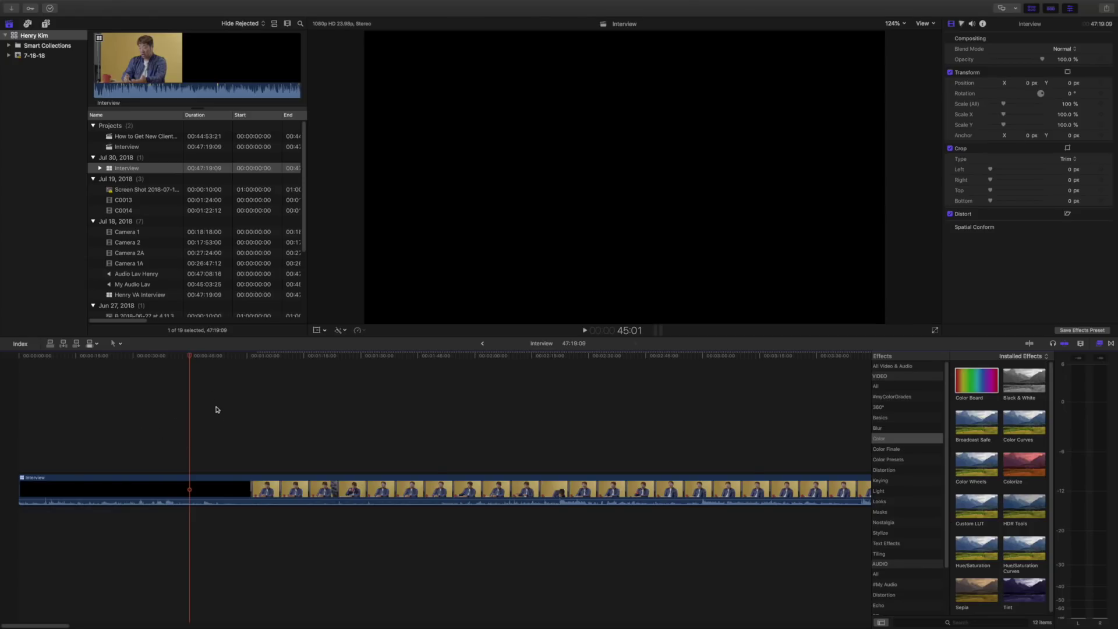
drag(192, 357, 556, 387)
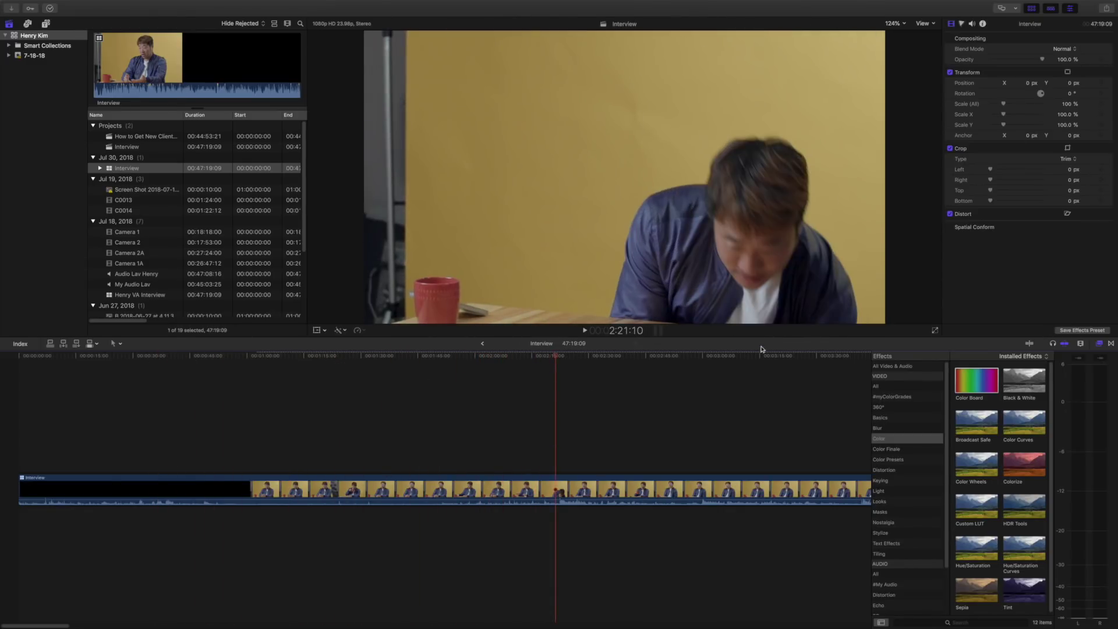
drag(763, 338, 762, 431)
click(1081, 437)
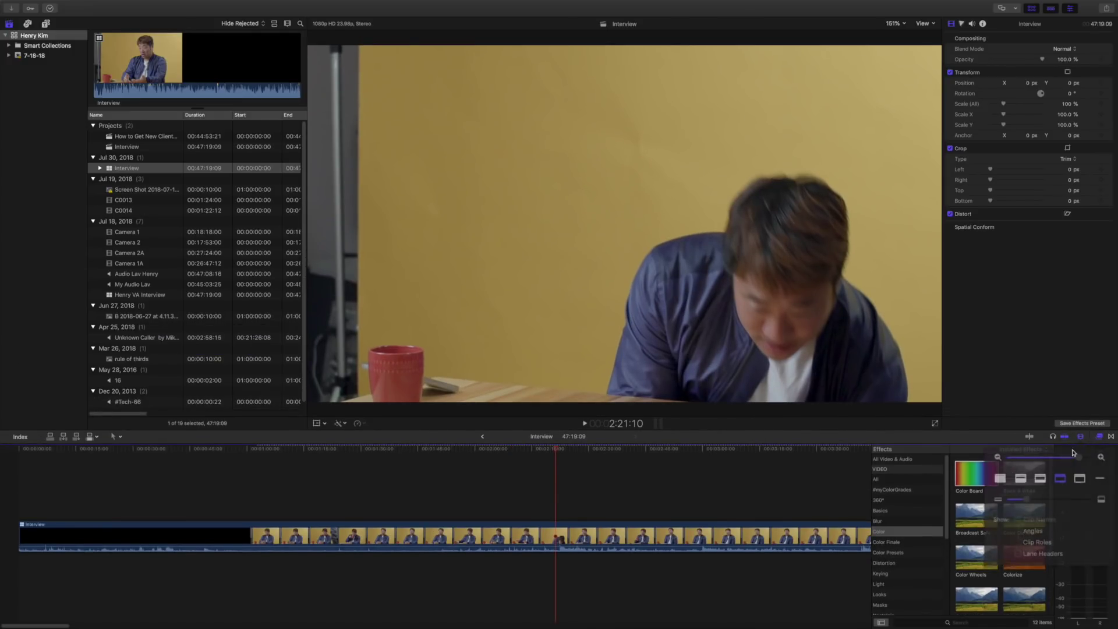
drag(1040, 497, 1057, 494)
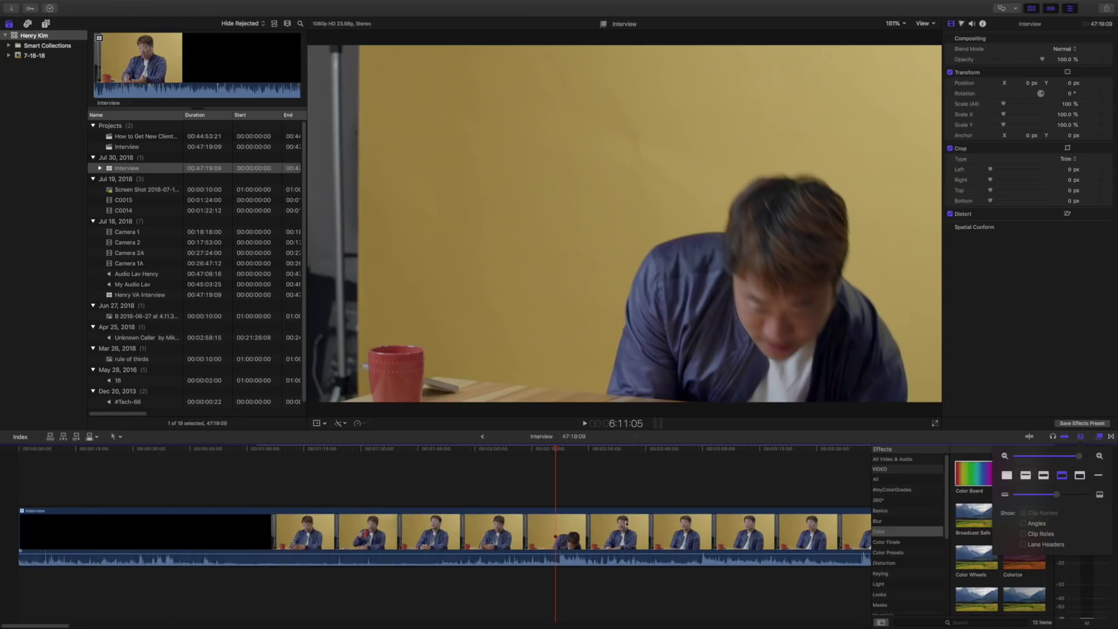
click(1026, 476)
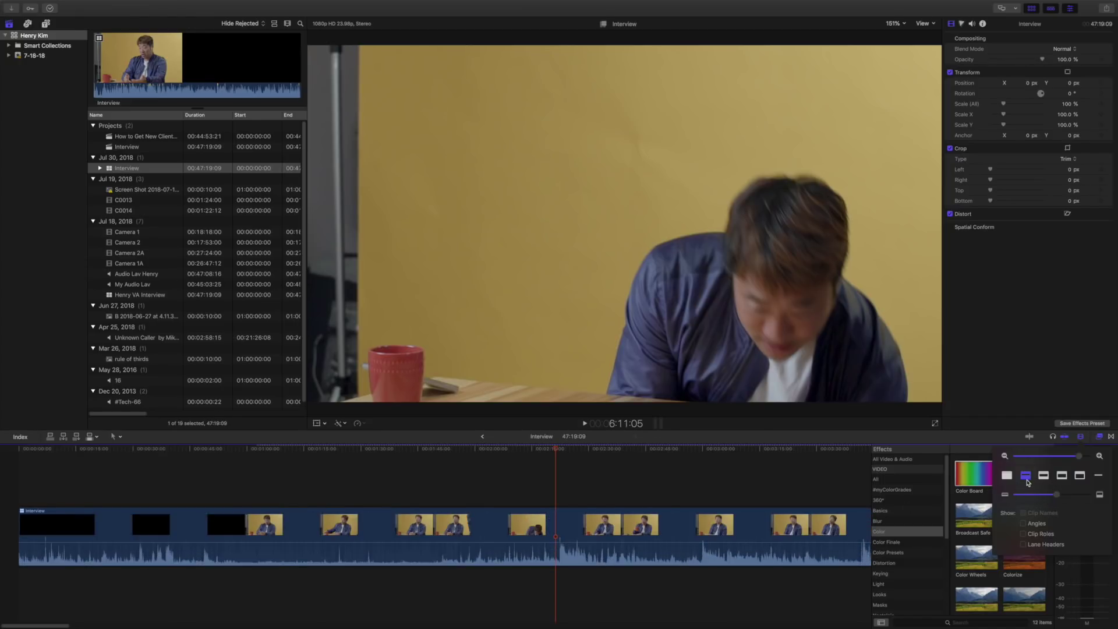
Step: Trim the start of the Interview clip to the playhead at 2:22:08
mouse_move(550, 454)
mouse_down()
mouse_move(589, 452)
mouse_move(559, 460)
mouse_up()
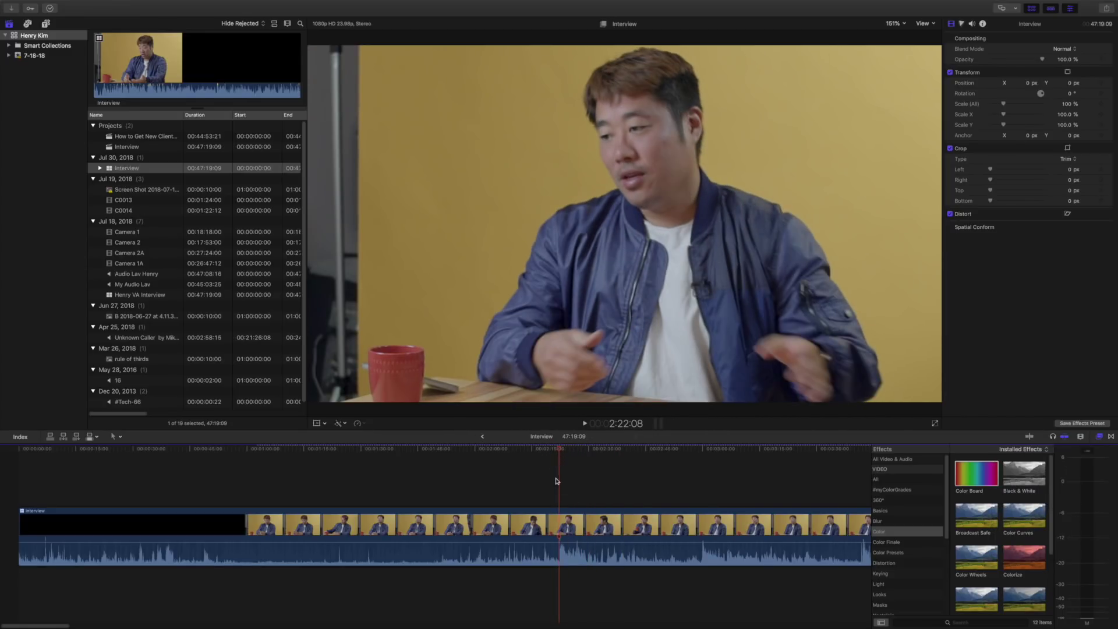
click(564, 516)
drag(20, 513, 3, 469)
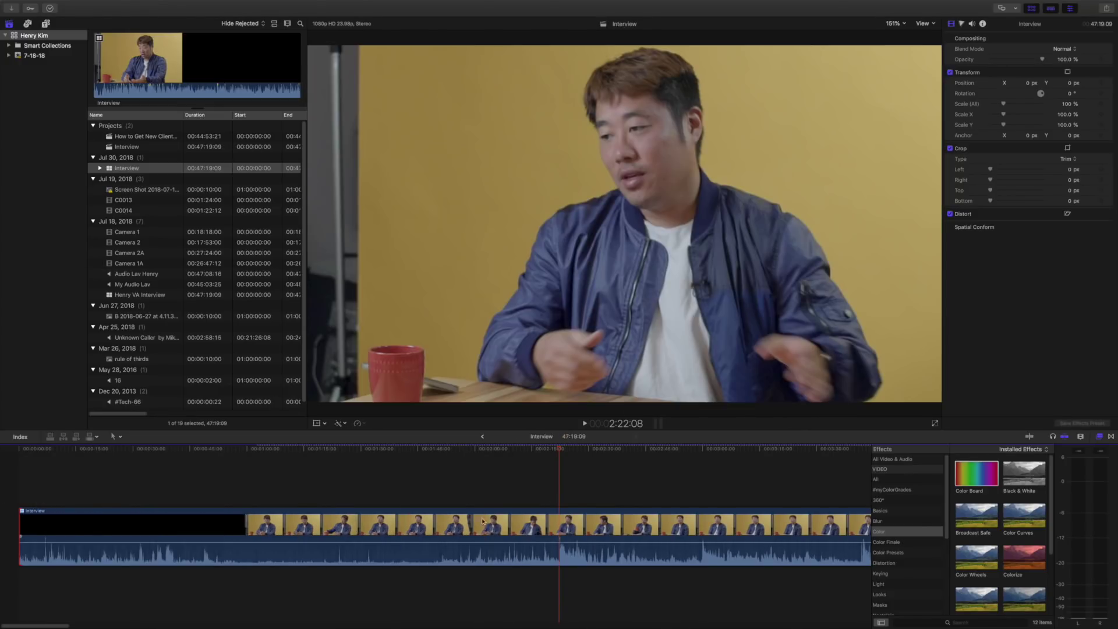
click(559, 522)
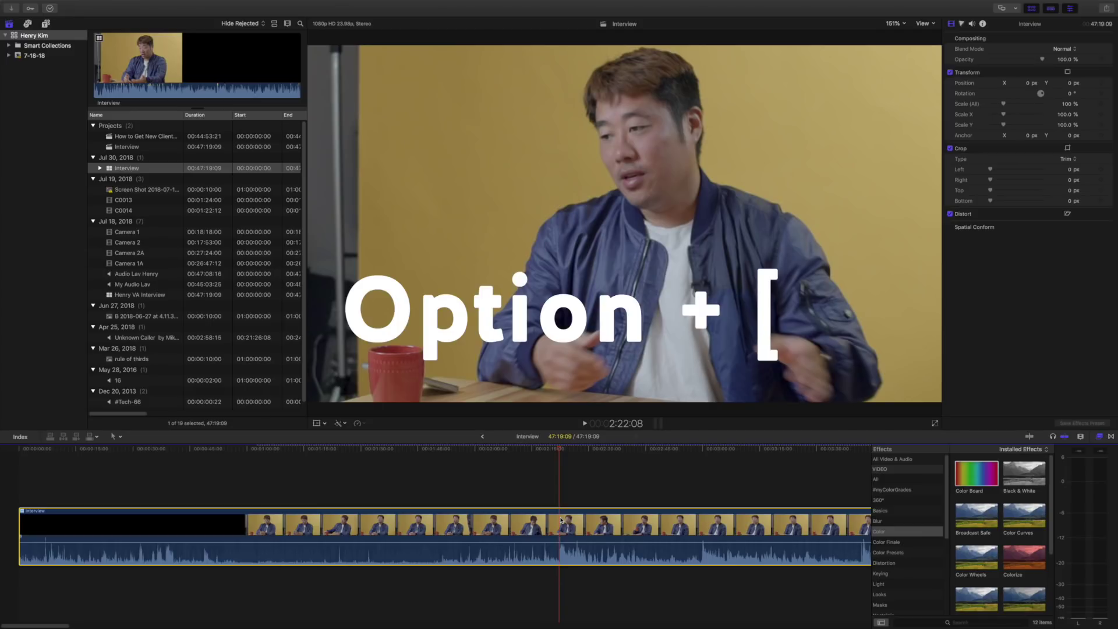
key(alt+bracketleft)
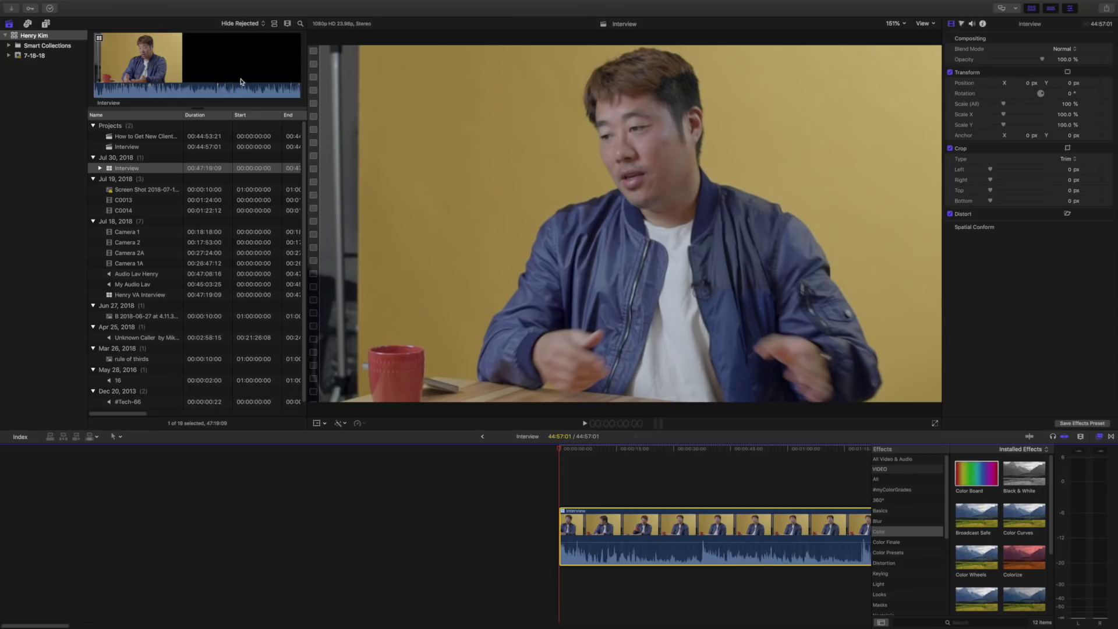
Step: Hide the browser and show the multicam angles beside the viewer in a 9 Angles display
key(ctrl+super+1)
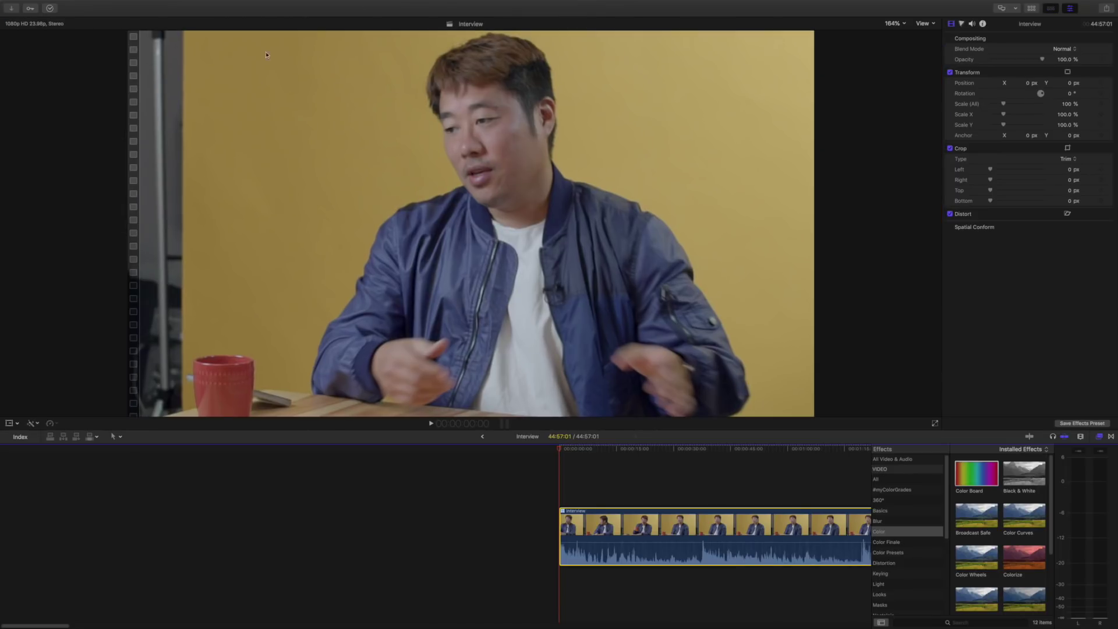
click(924, 25)
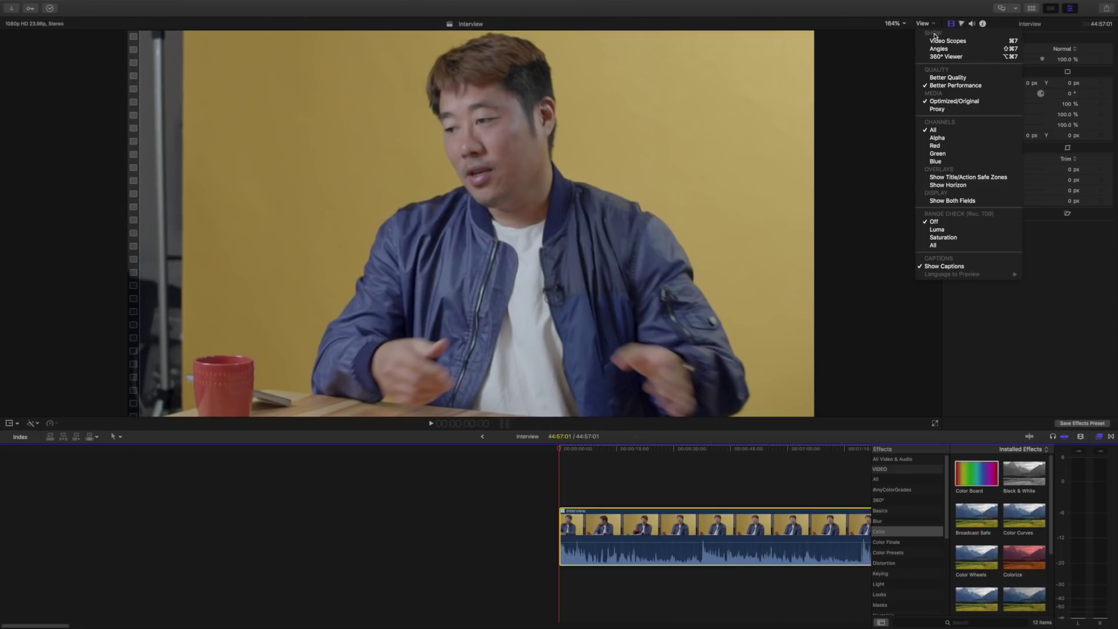
click(939, 49)
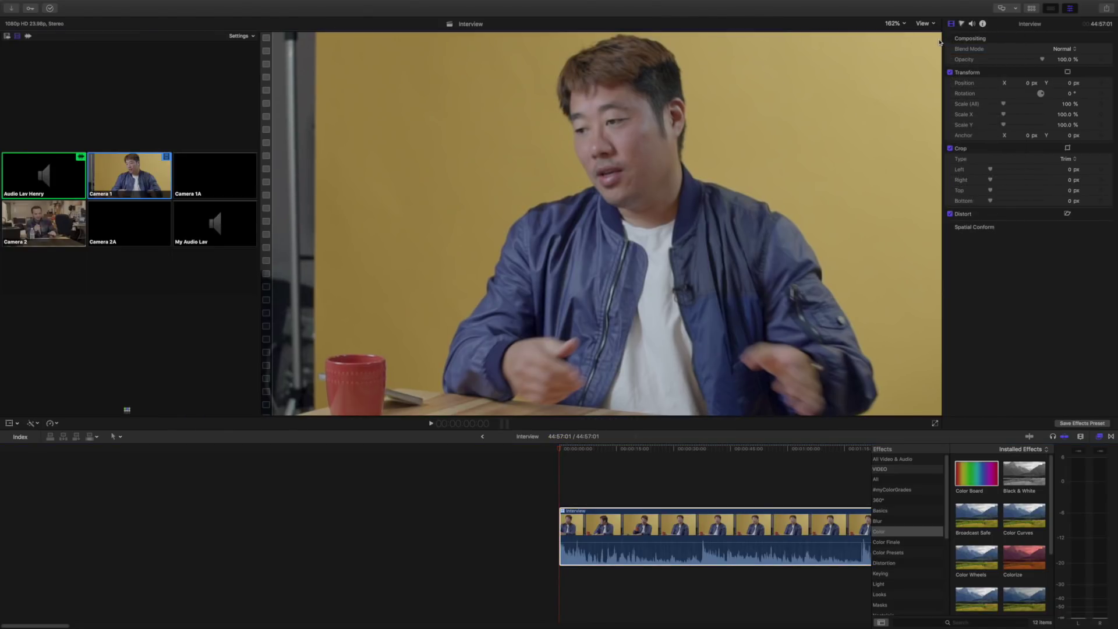
click(929, 25)
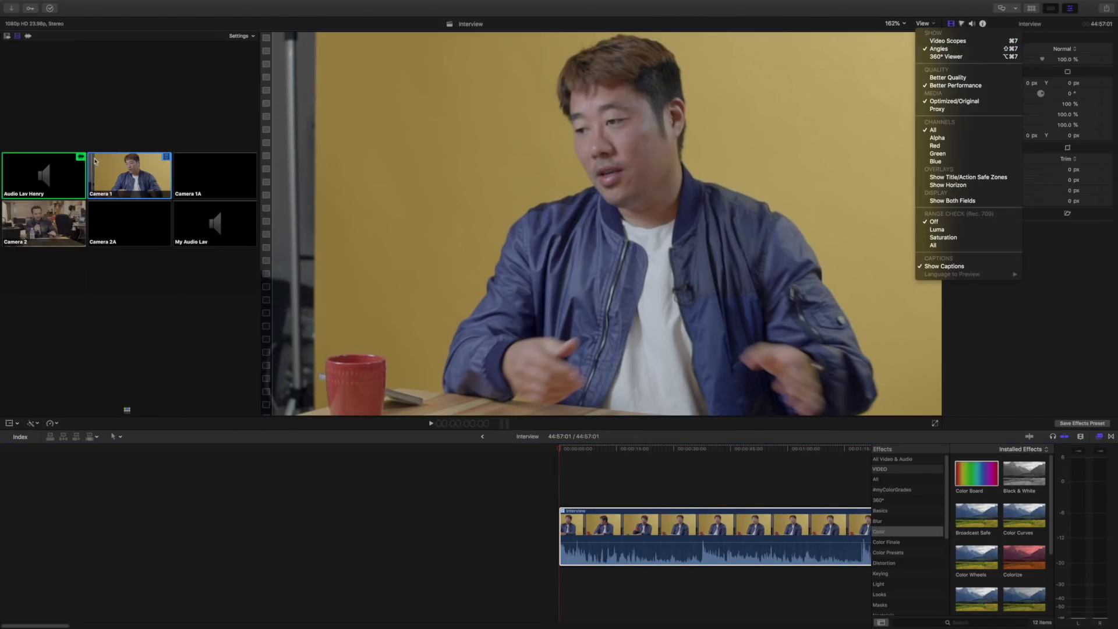
click(233, 55)
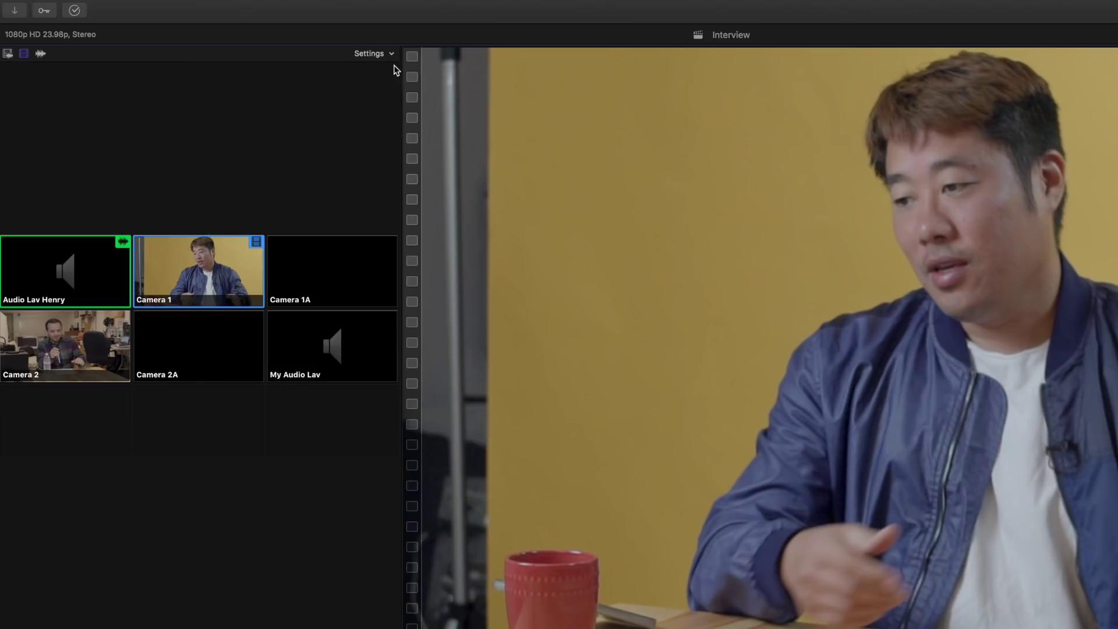
click(382, 57)
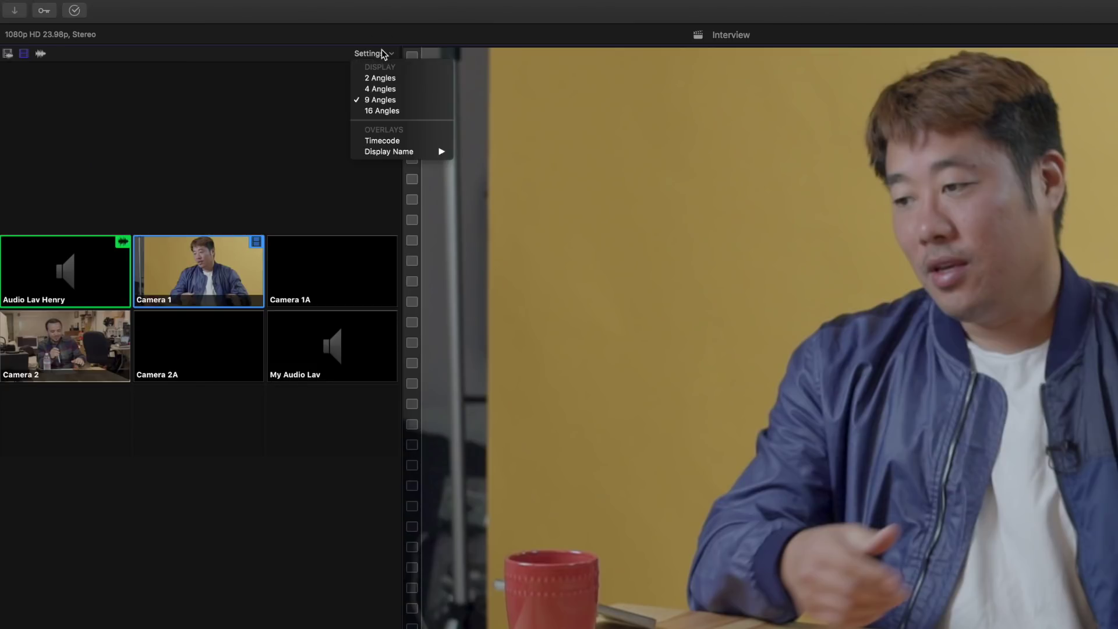
click(382, 103)
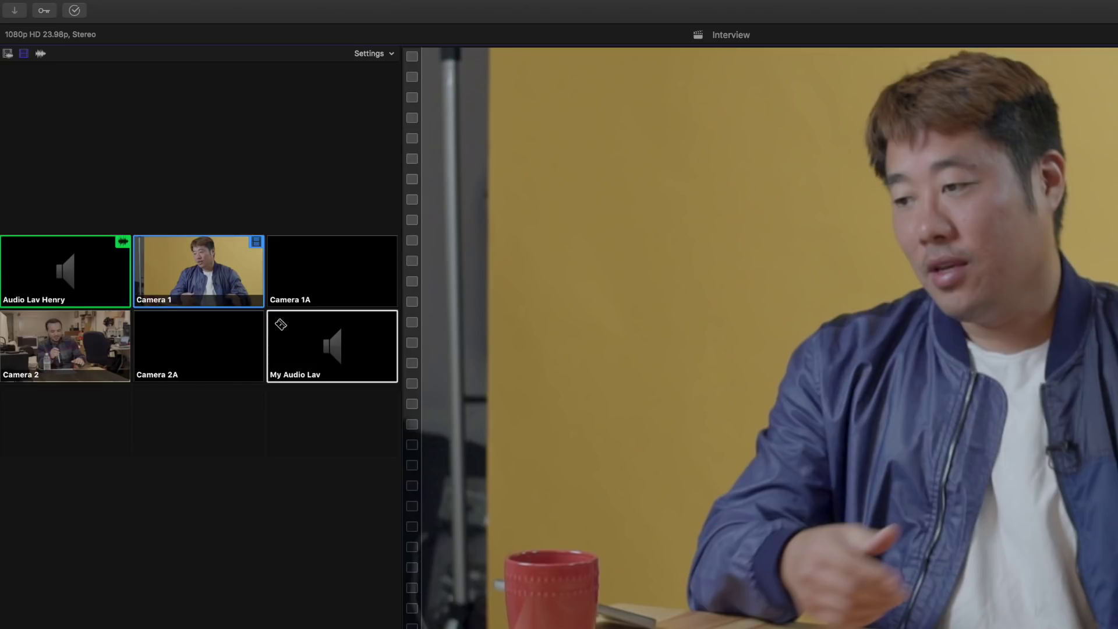
Step: Try the angle switching modes for video and audio, video only and audio only, ending on video only
click(8, 53)
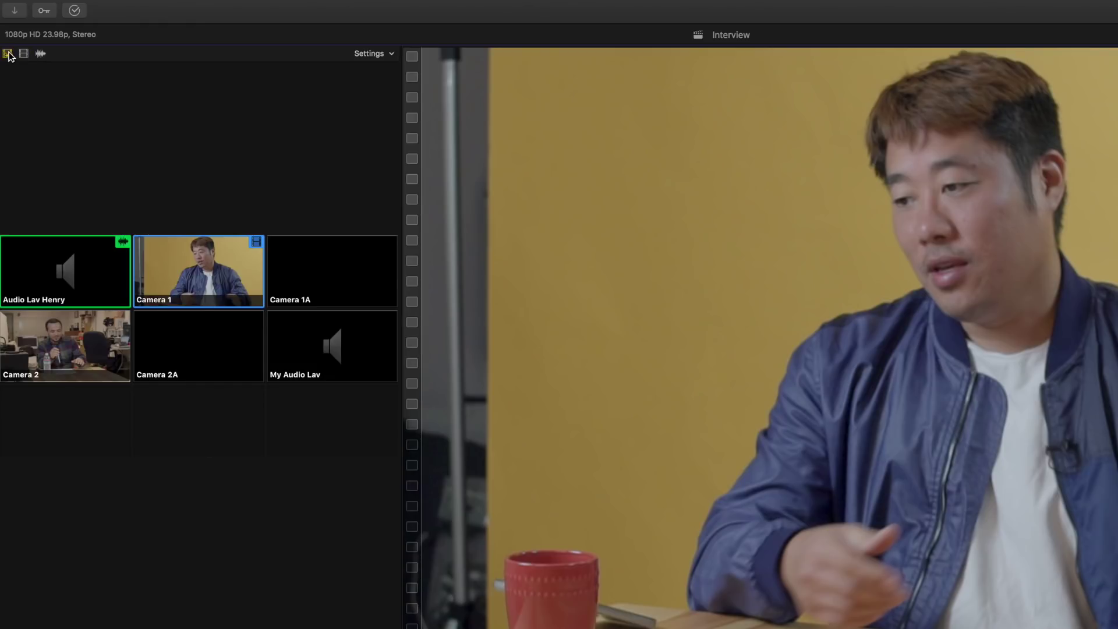
click(24, 54)
click(41, 54)
click(24, 54)
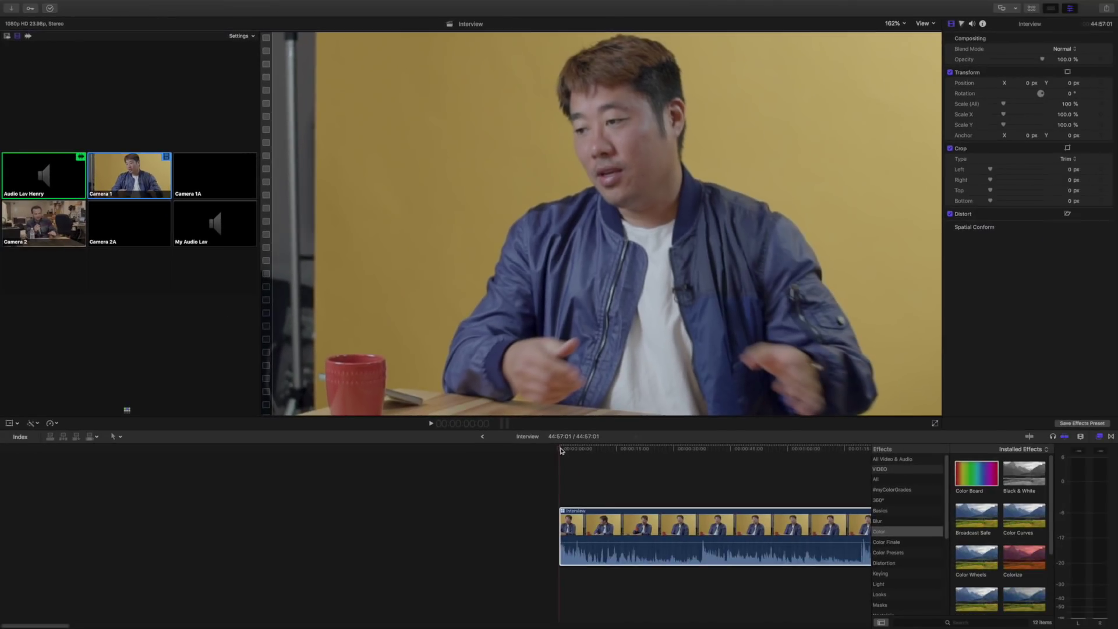
Step: Place the playhead at the start of the trimmed Interview clip and set angle switching to audio only
drag(532, 445, 556, 449)
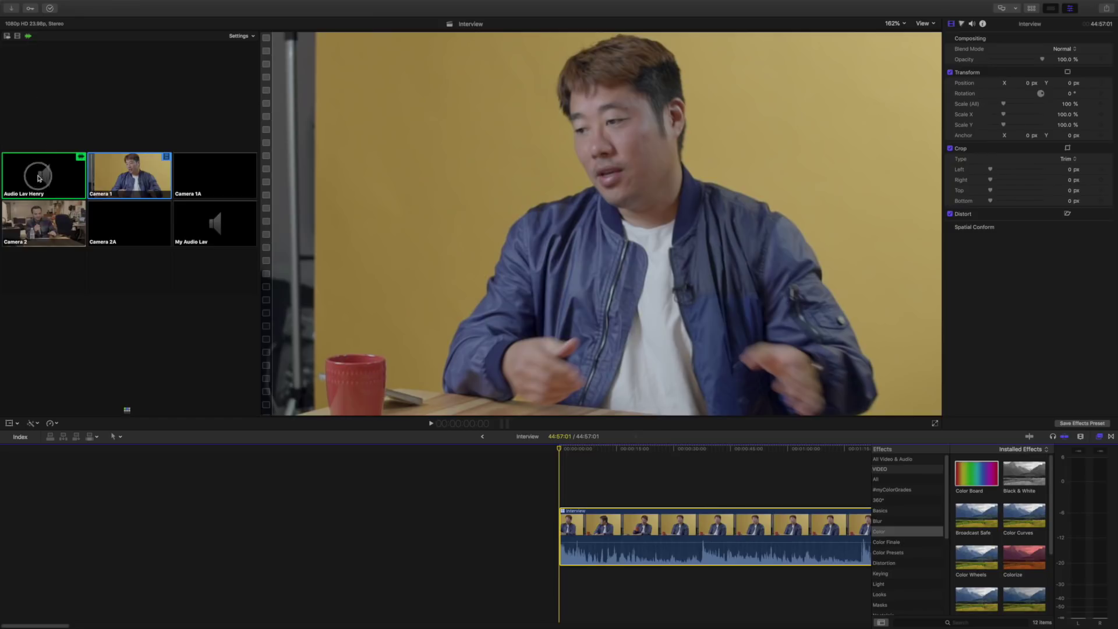
drag(561, 450, 424, 447)
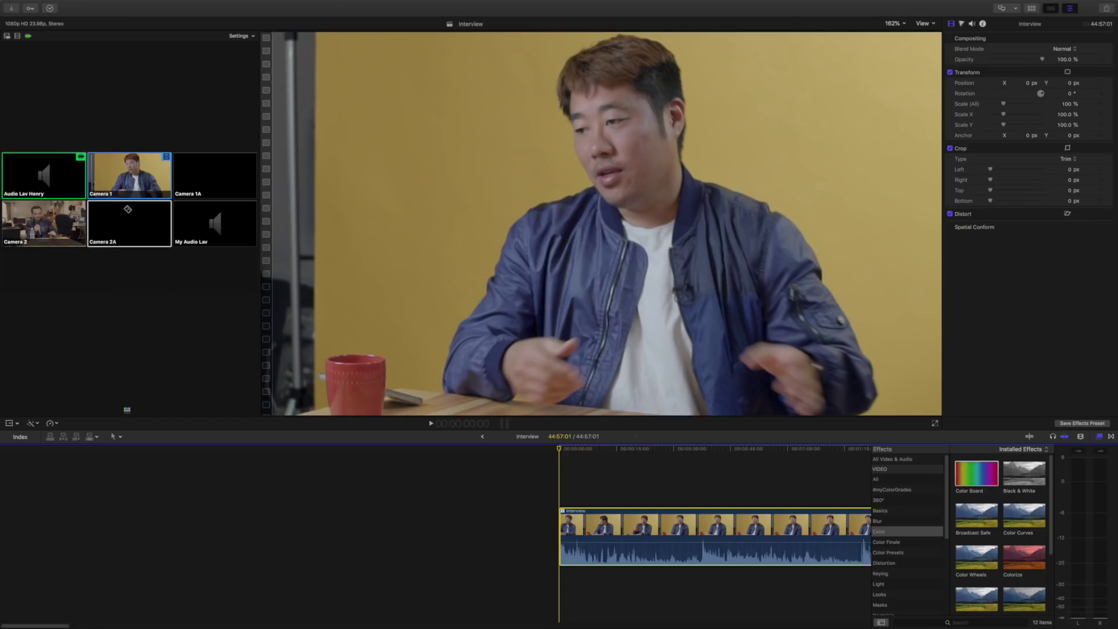
Step: Switch the Interview clip's audio to My Audio Lav and back, and enable My Audio Lav alongside the other lav angle
click(212, 211)
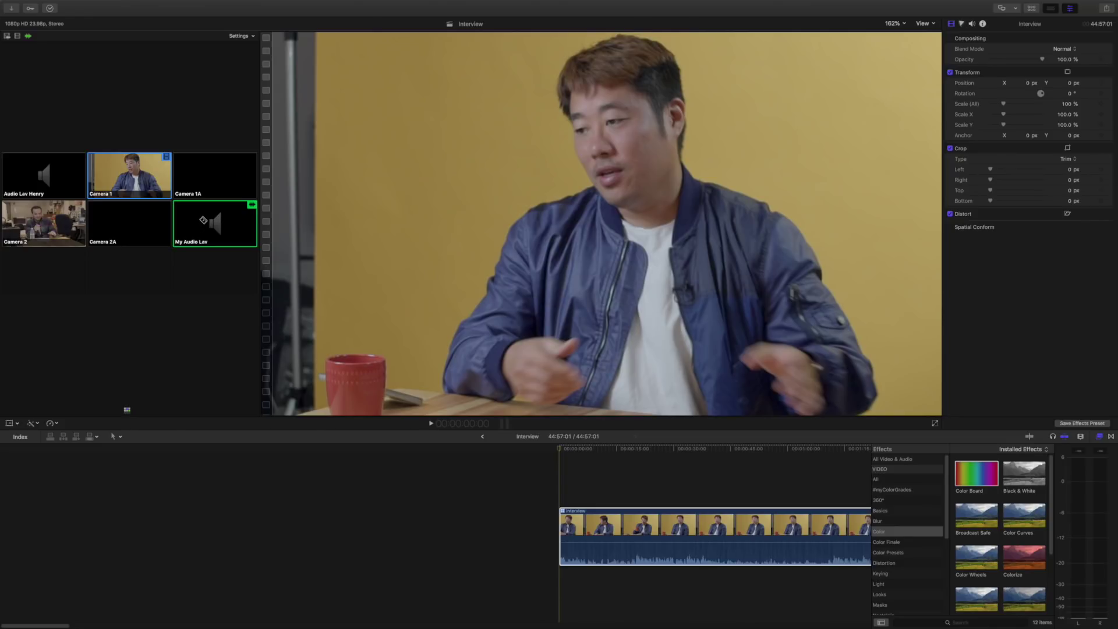
click(57, 170)
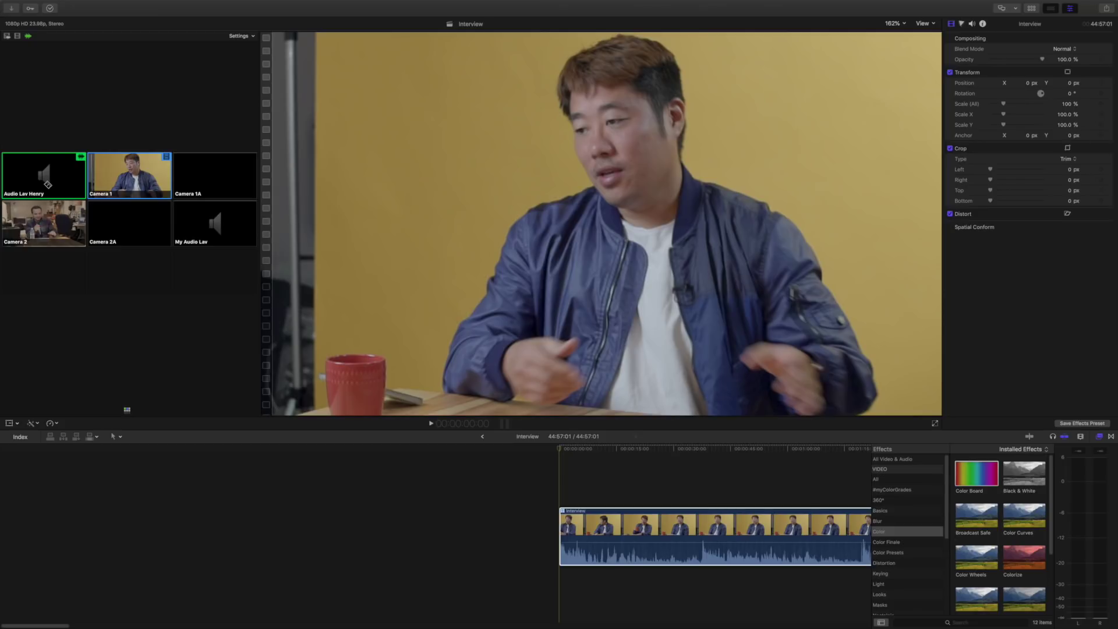
click(972, 23)
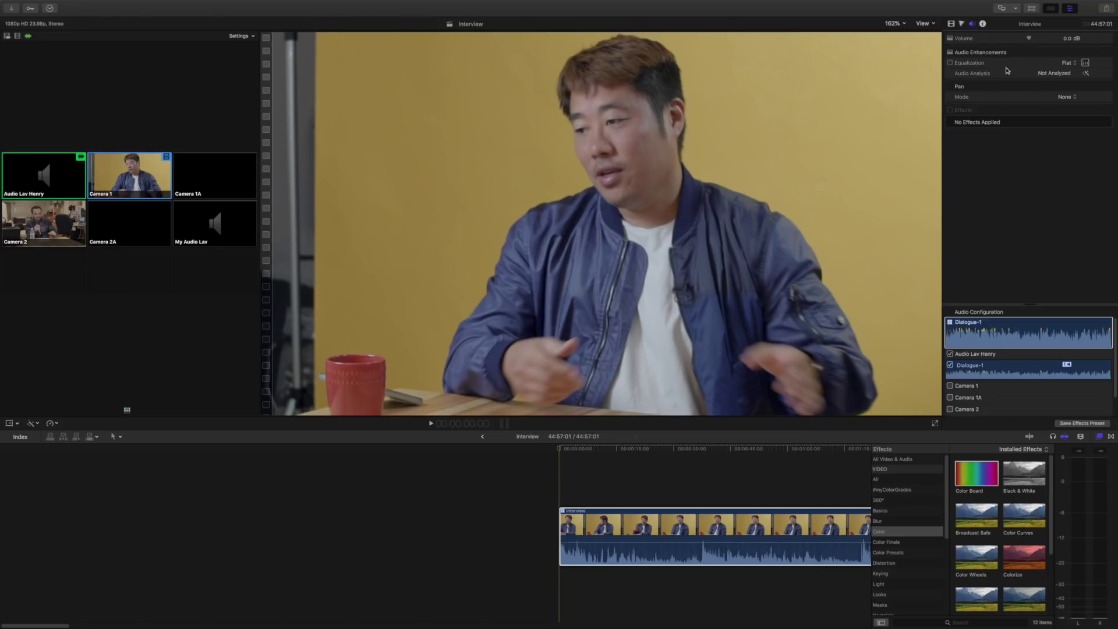
scroll(1114, 329, down, 2)
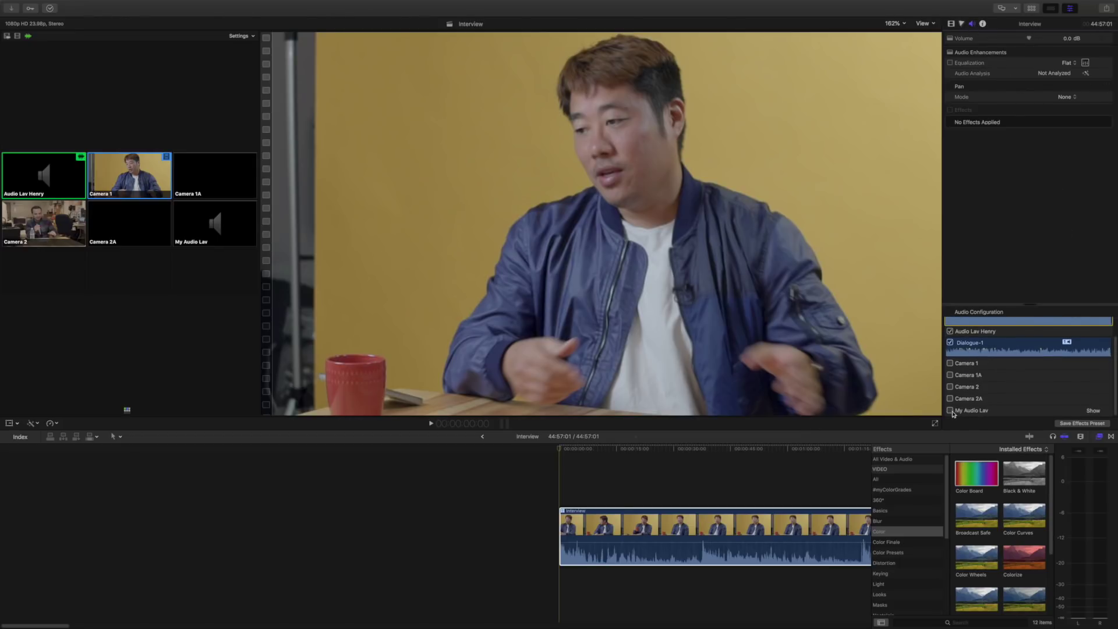
click(950, 411)
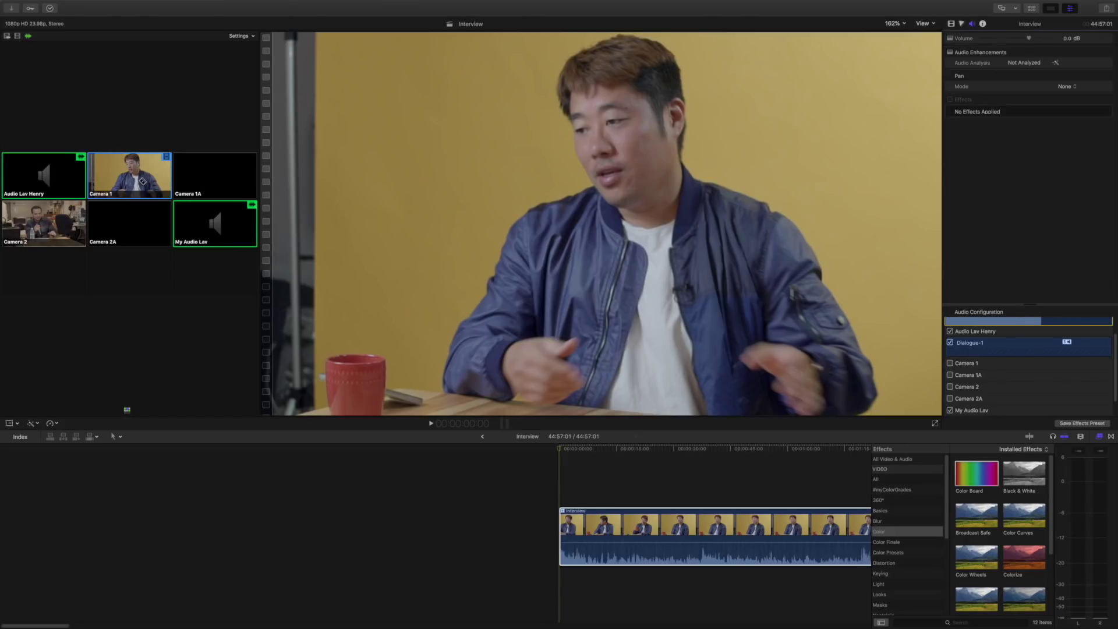
Step: Set angle switching to video only and cut the Interview clip to Camera 2 at 12:07
click(18, 37)
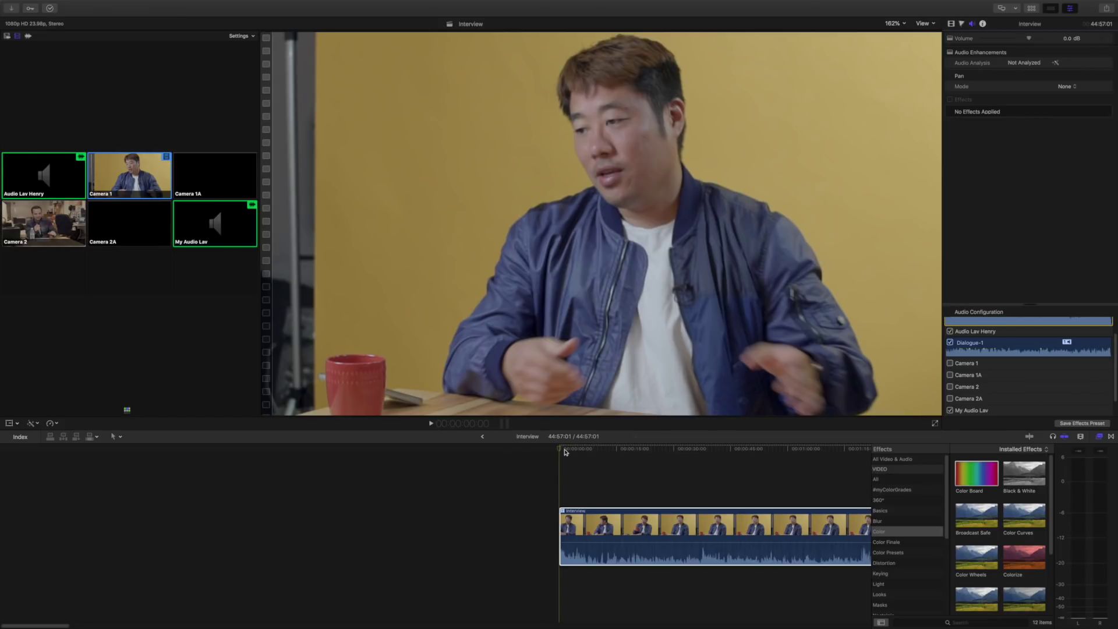
key(space)
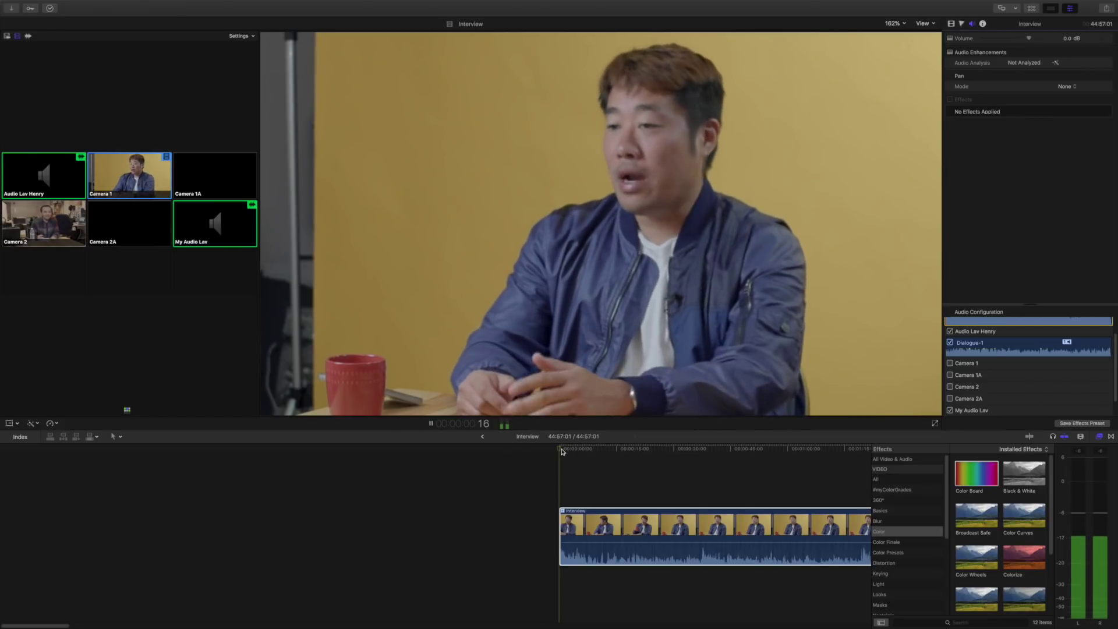
drag(561, 451, 606, 455)
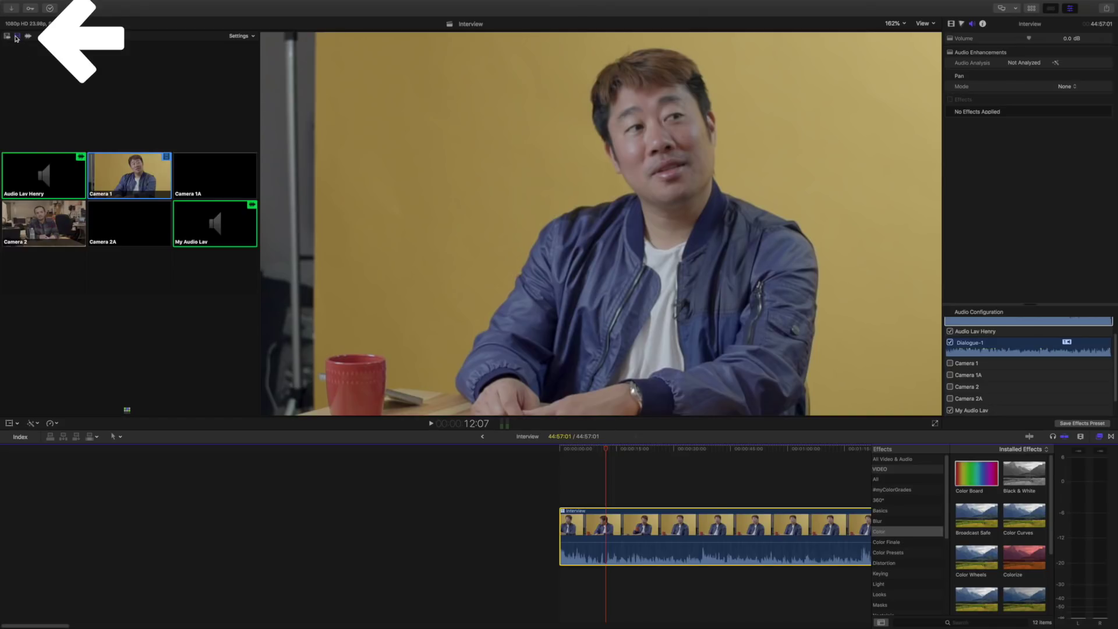
click(45, 214)
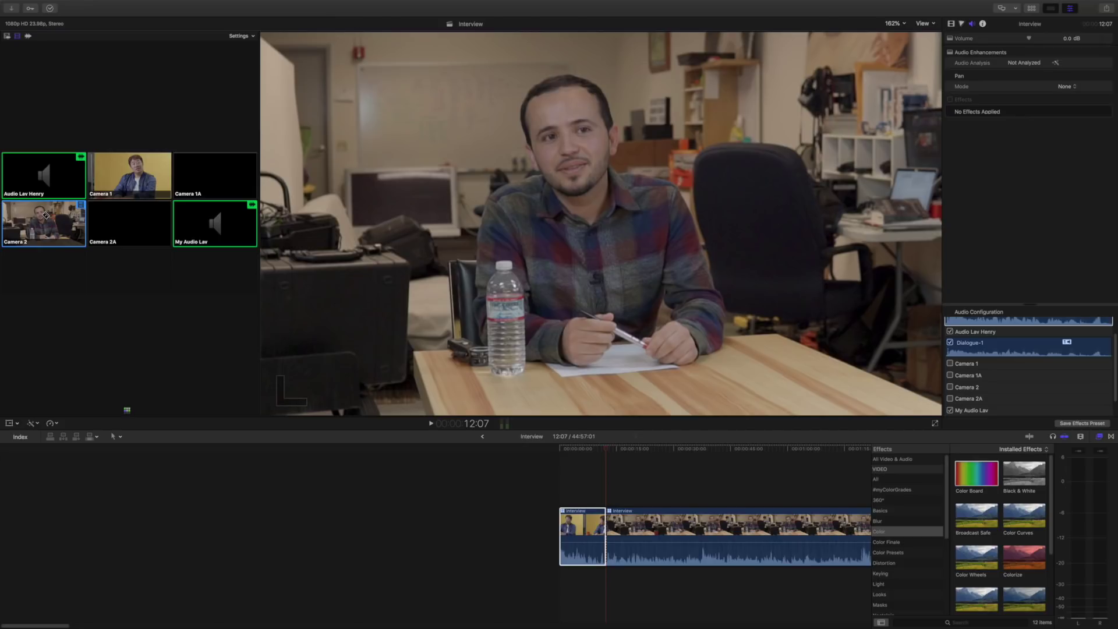
Step: Cut the video to Camera 1 at 28:15 in the project
key(space)
drag(611, 452, 668, 453)
click(675, 524)
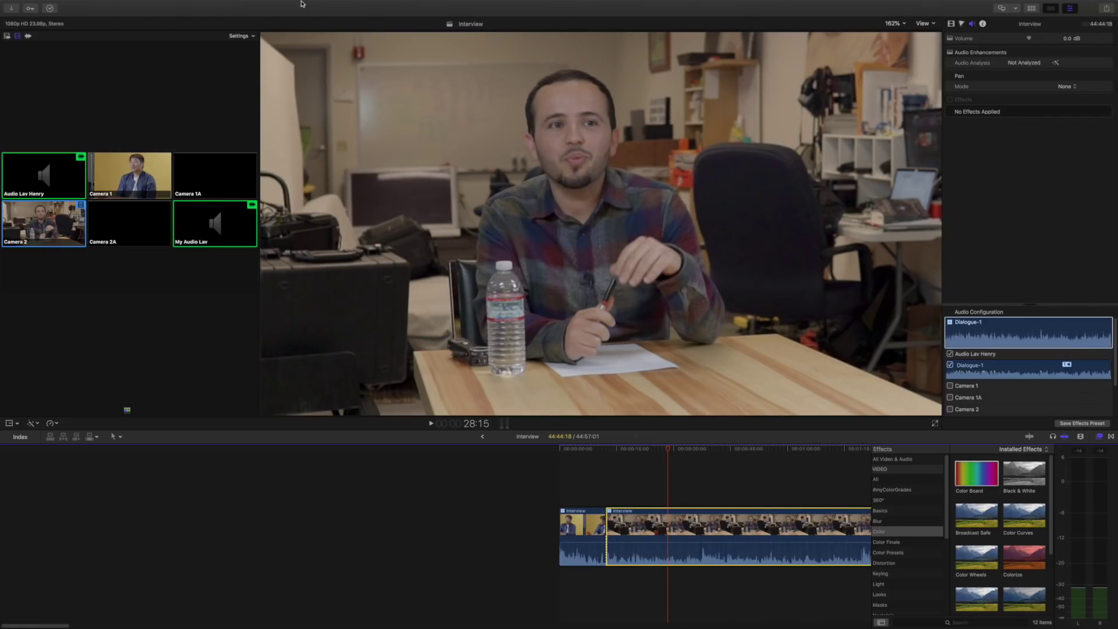
click(121, 179)
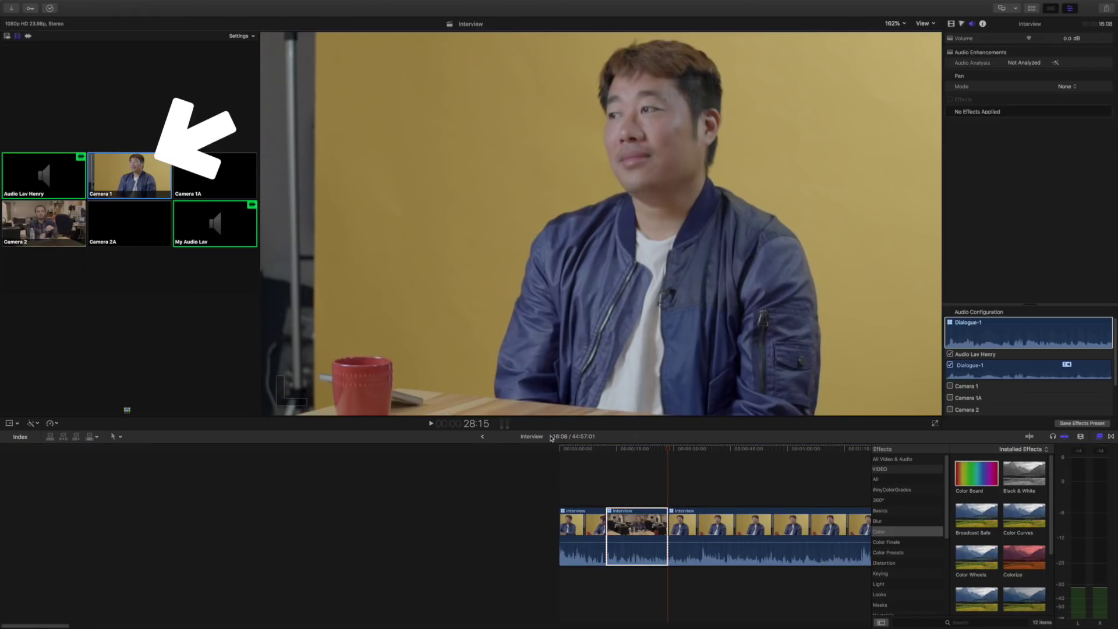
Step: Play a short stretch of the new Camera 1 segment and cut the video to Camera 2 at 30:16
key(space)
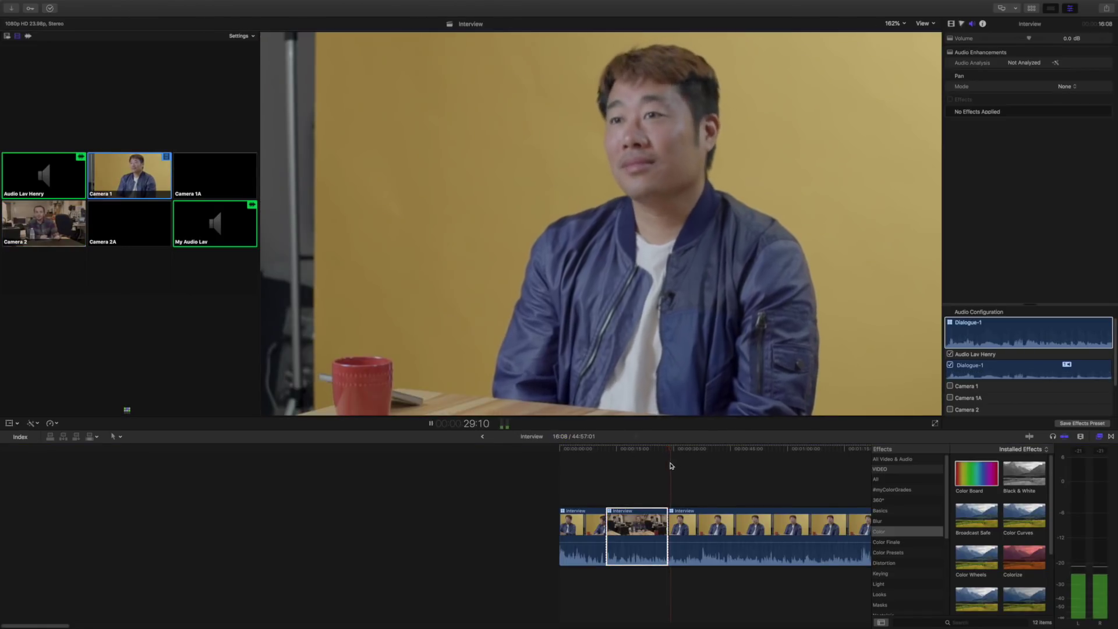
key(space)
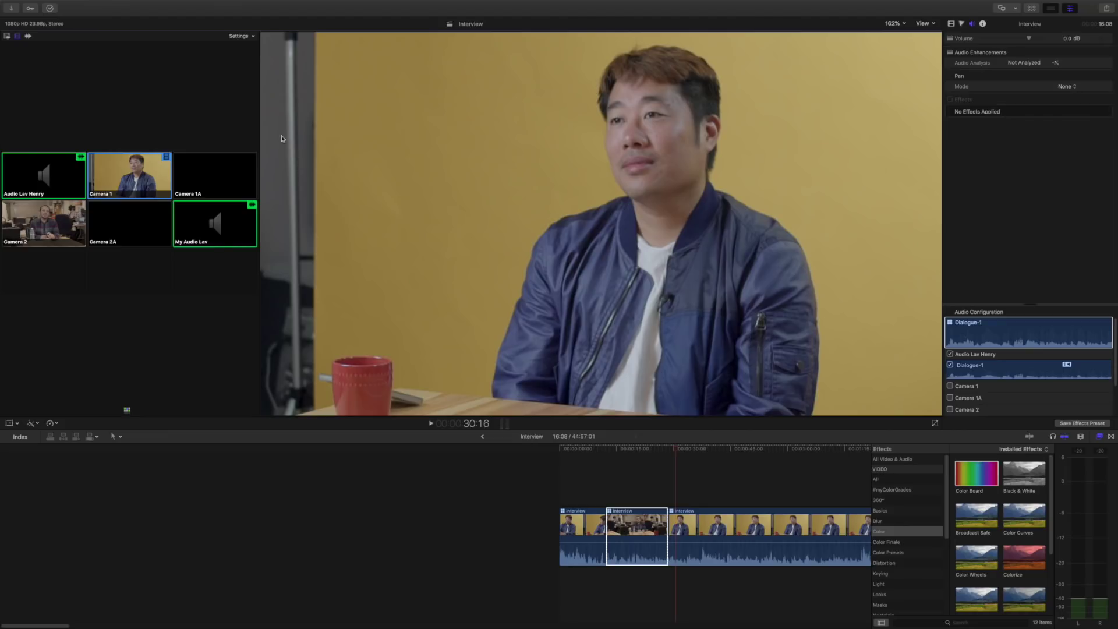
click(39, 227)
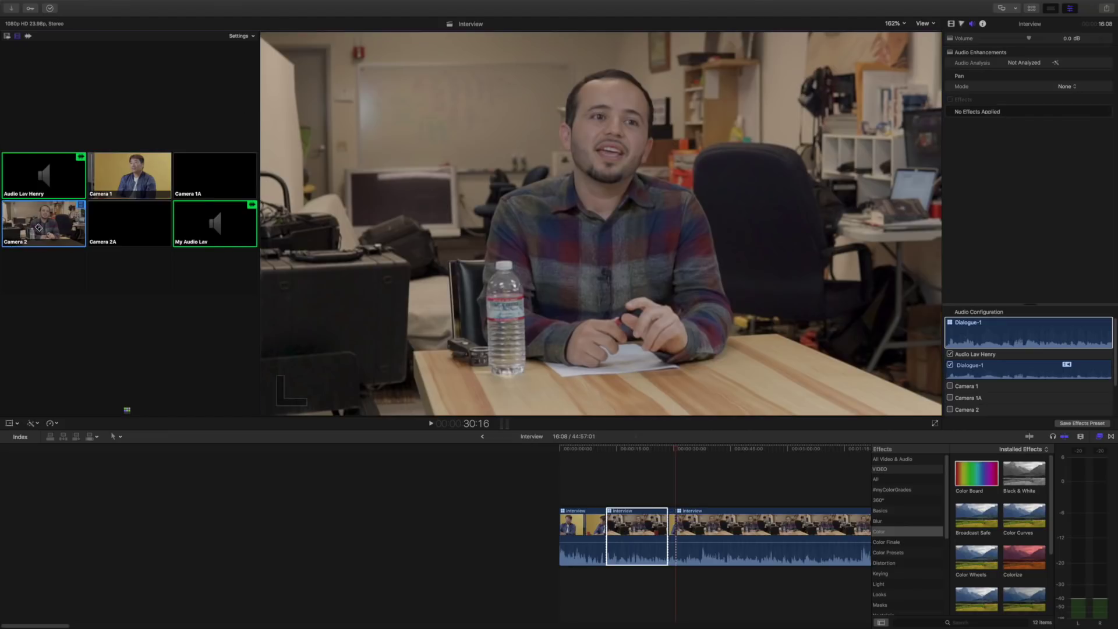
Step: Cut the video to Camera 1 at 34:18, to Camera 2 a few seconds further on, and back to Camera 1
key(space)
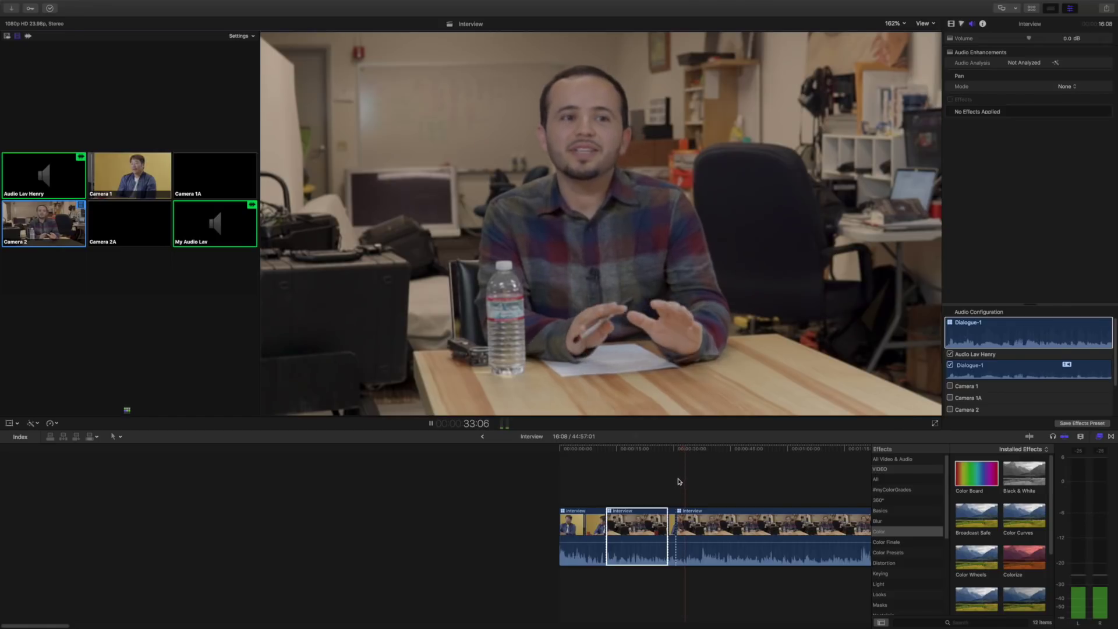
key(space)
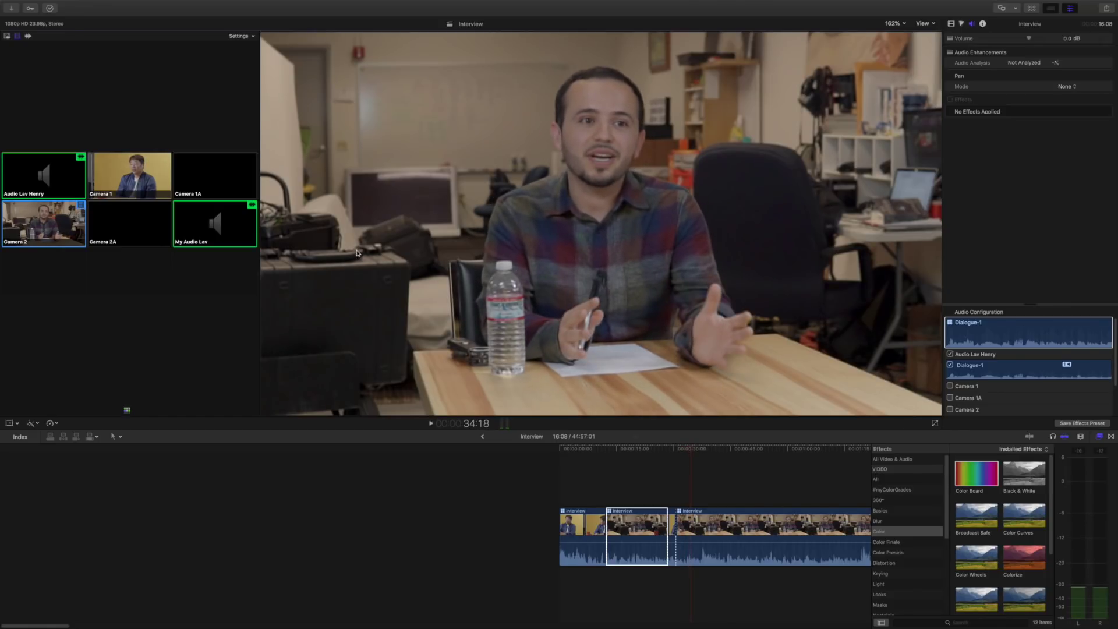
click(127, 171)
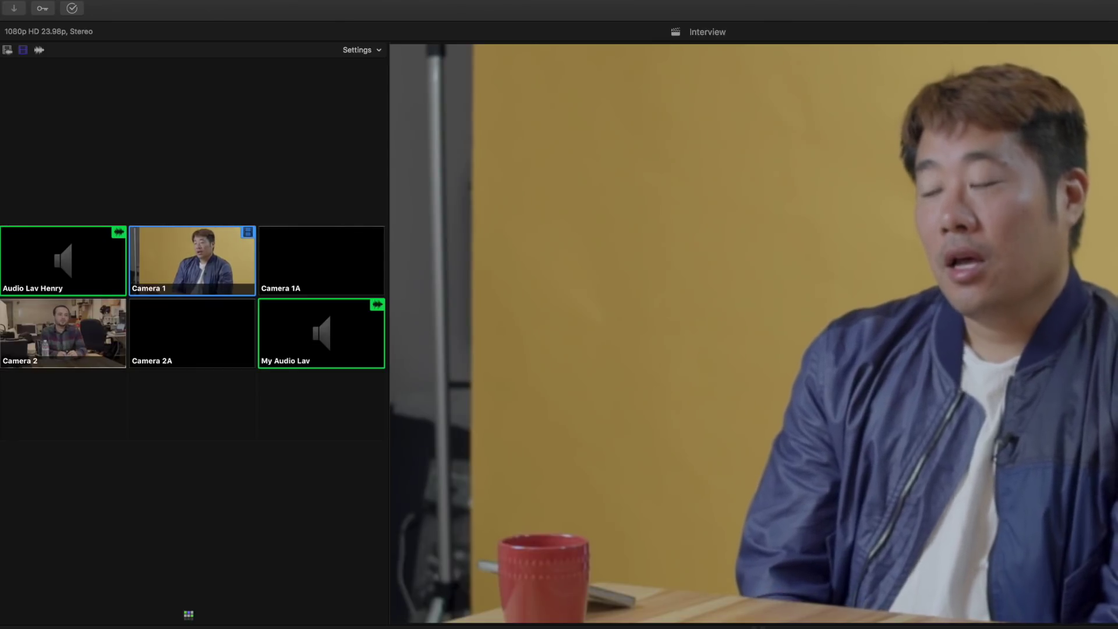
key(4)
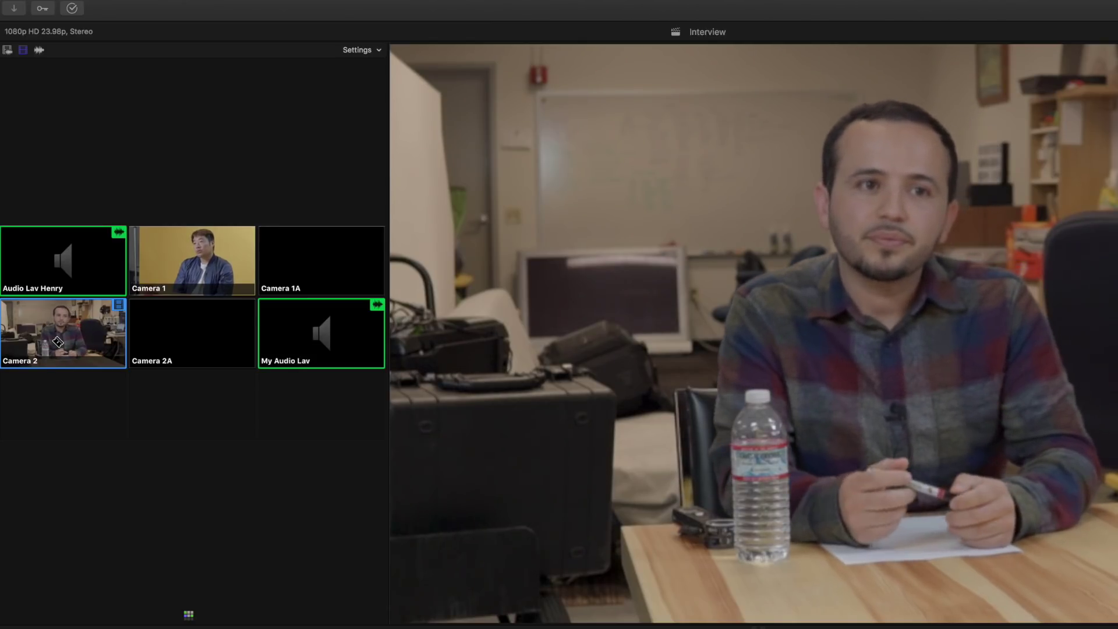
key(2)
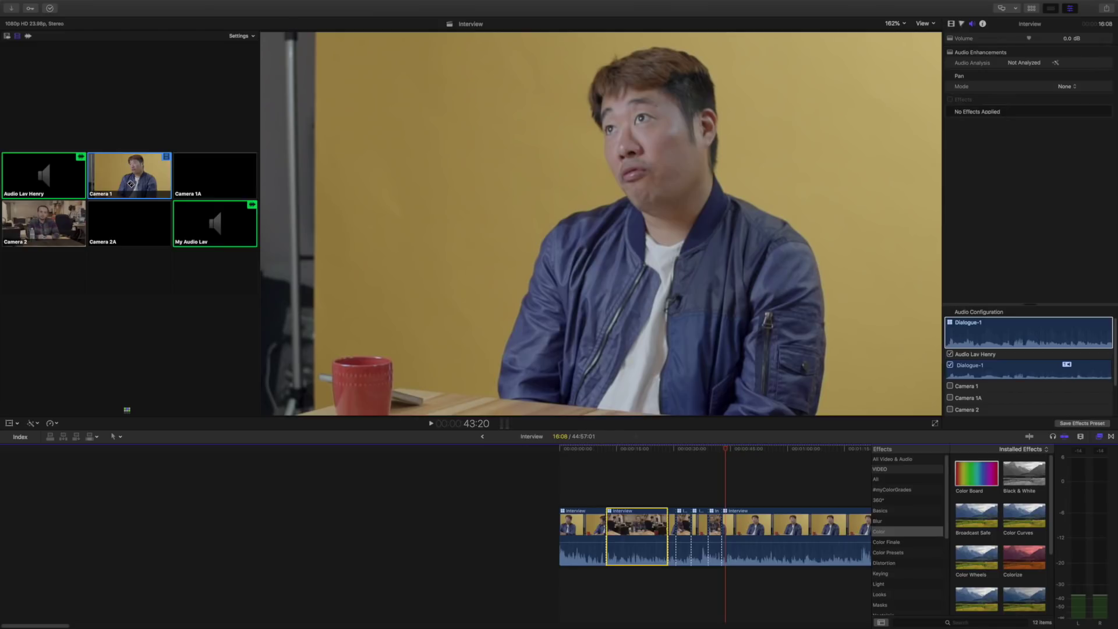
Step: Disable the My Audio Lav audio for the Camera 1 segment that starts at 34:18
drag(730, 454, 691, 459)
click(696, 533)
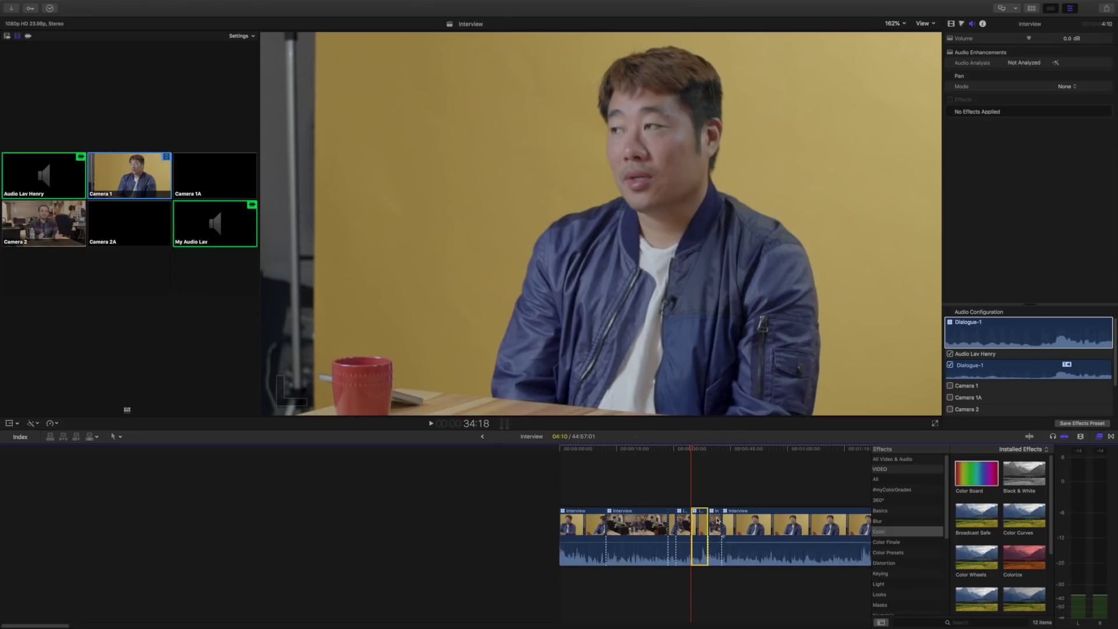
click(691, 450)
key(super+equal)
key(super+equal)
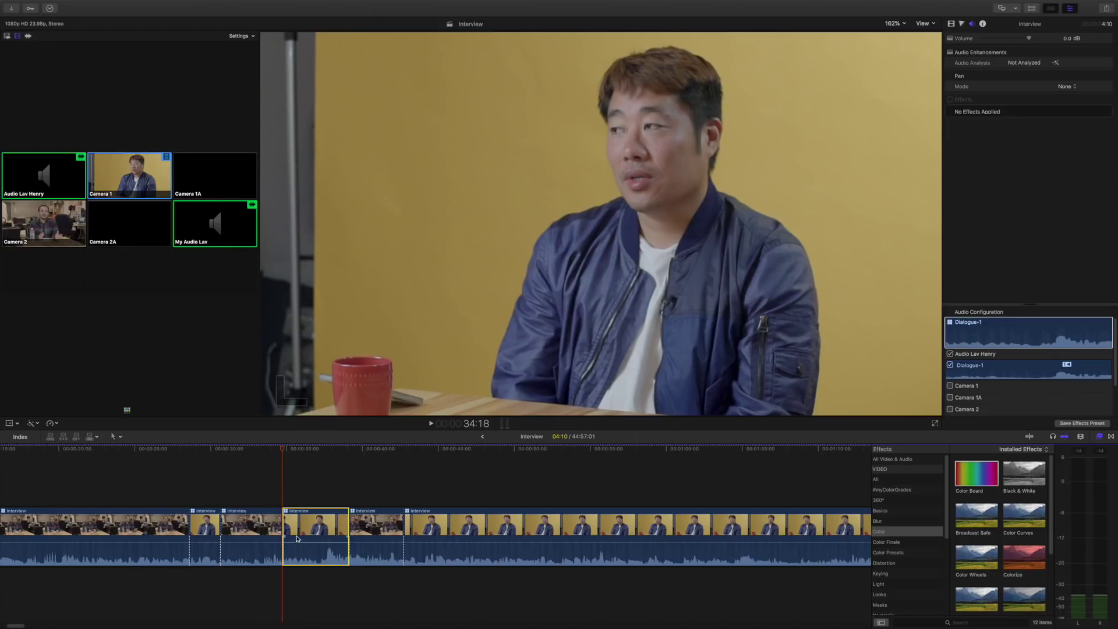
click(972, 23)
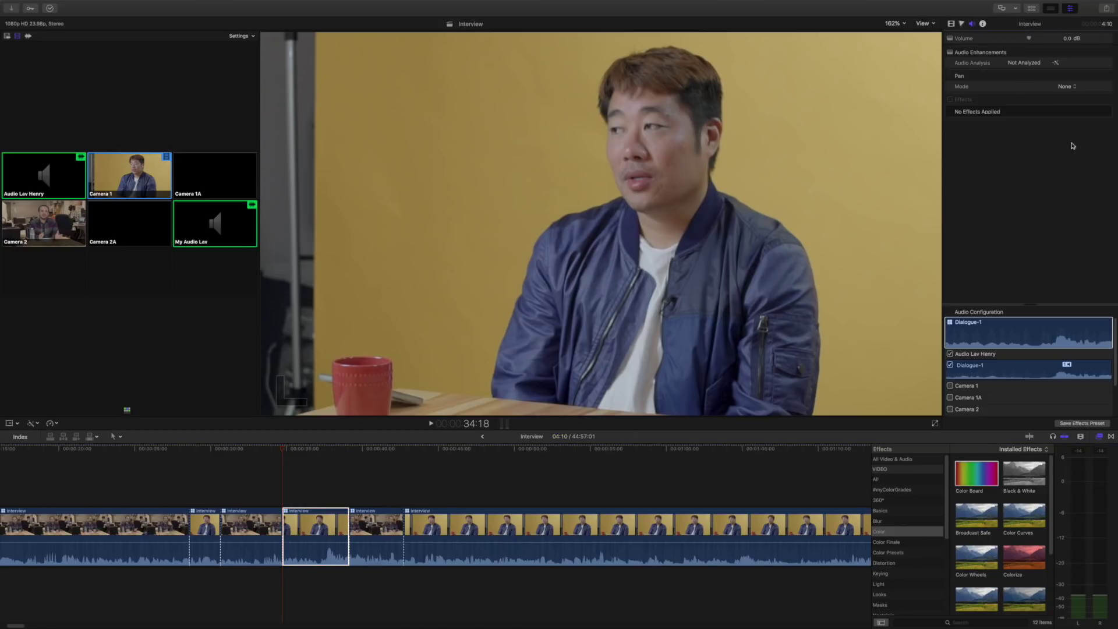
scroll(1025, 373, down, 3)
click(1002, 399)
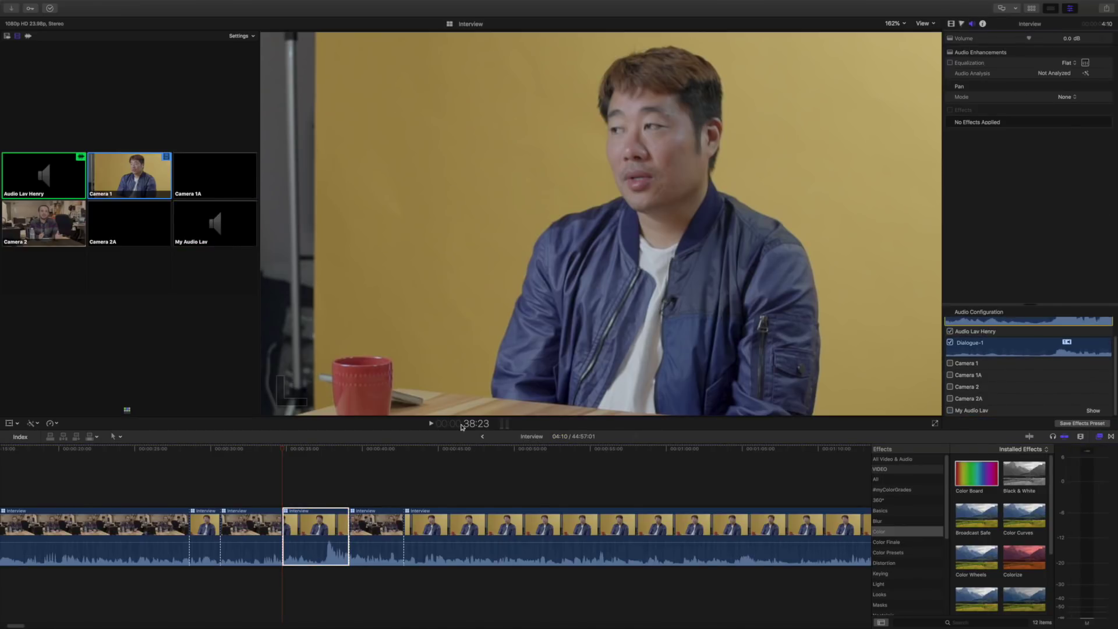
Step: Place the playhead at 37:02, step back in the timeline history to the multicam angles and return to the project
click(310, 529)
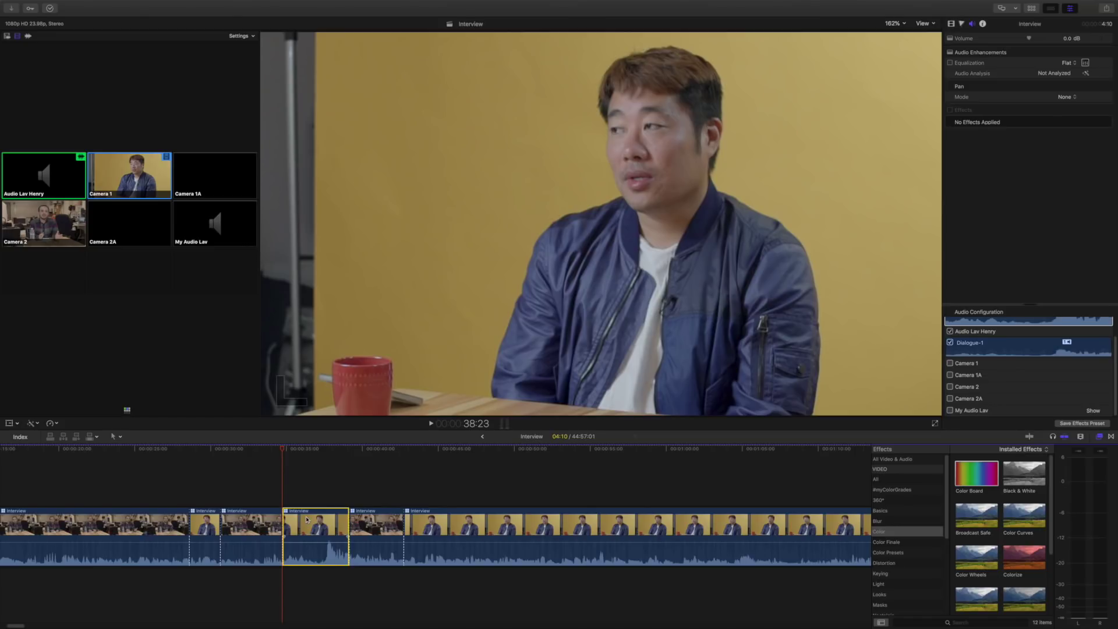
click(318, 500)
click(321, 519)
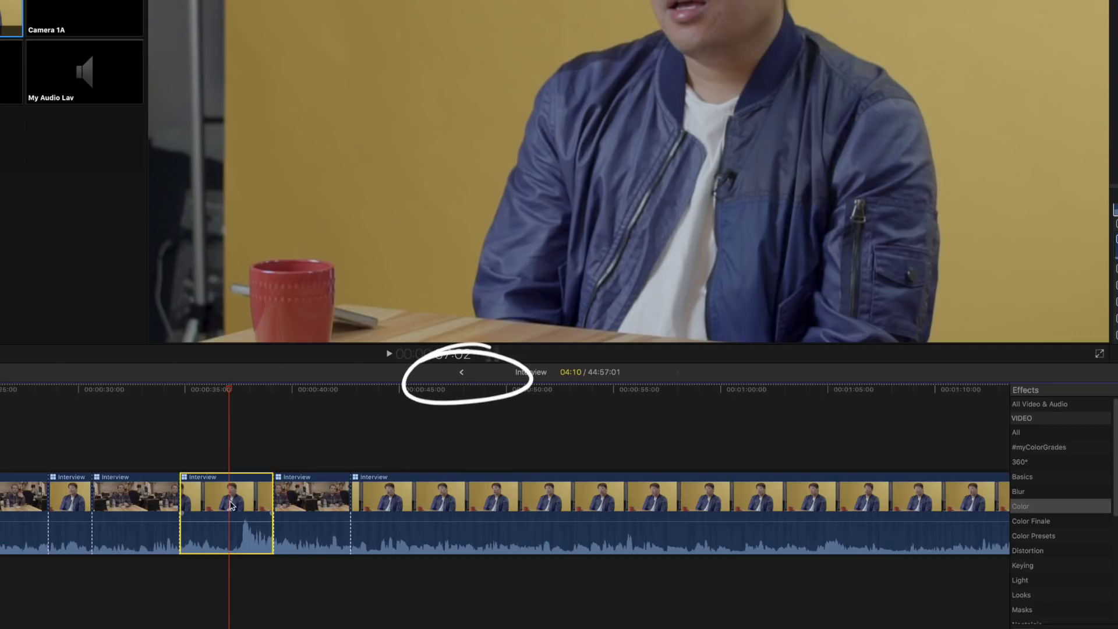
click(461, 371)
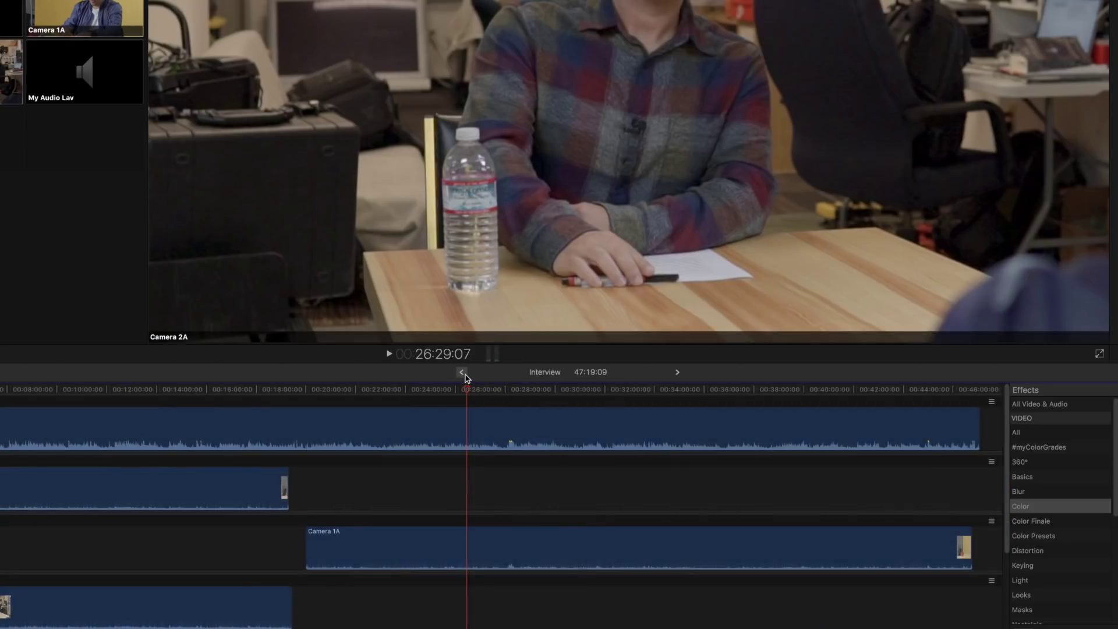
click(676, 373)
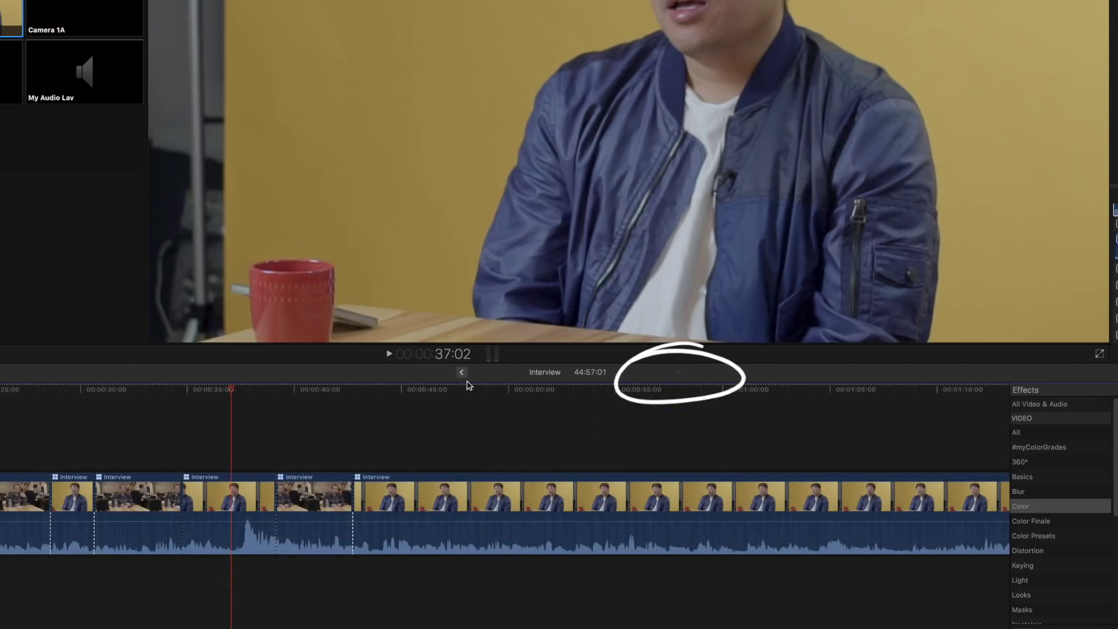
Step: Open the segment's multicam angles, monitor Camera 1 and lower the Shadows brightness in its Color Wheels 1 correction
double_click(234, 506)
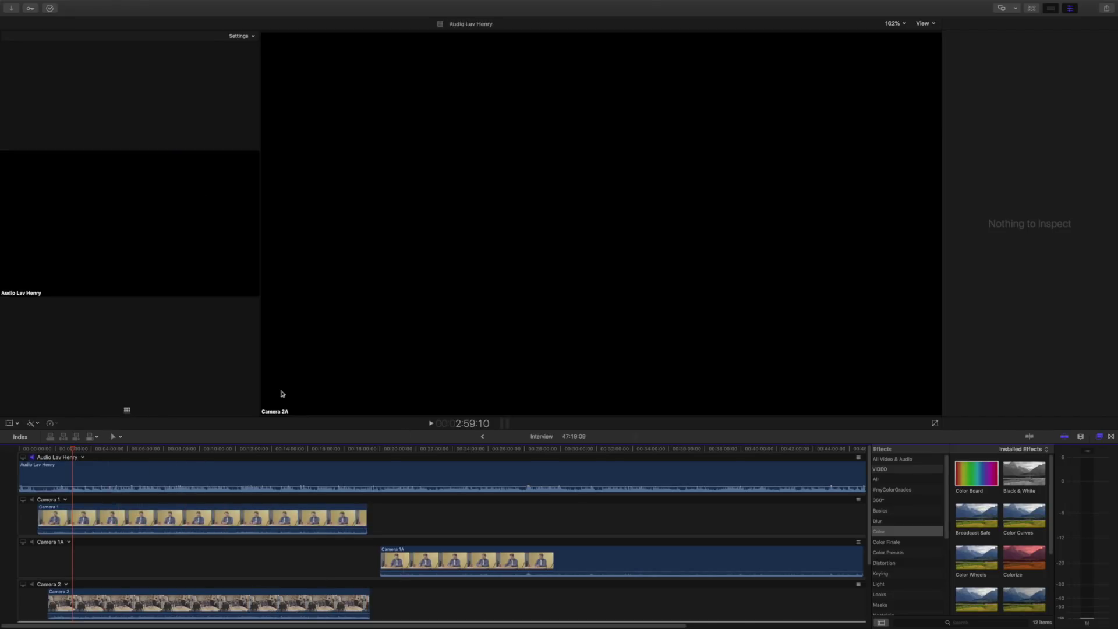
click(130, 516)
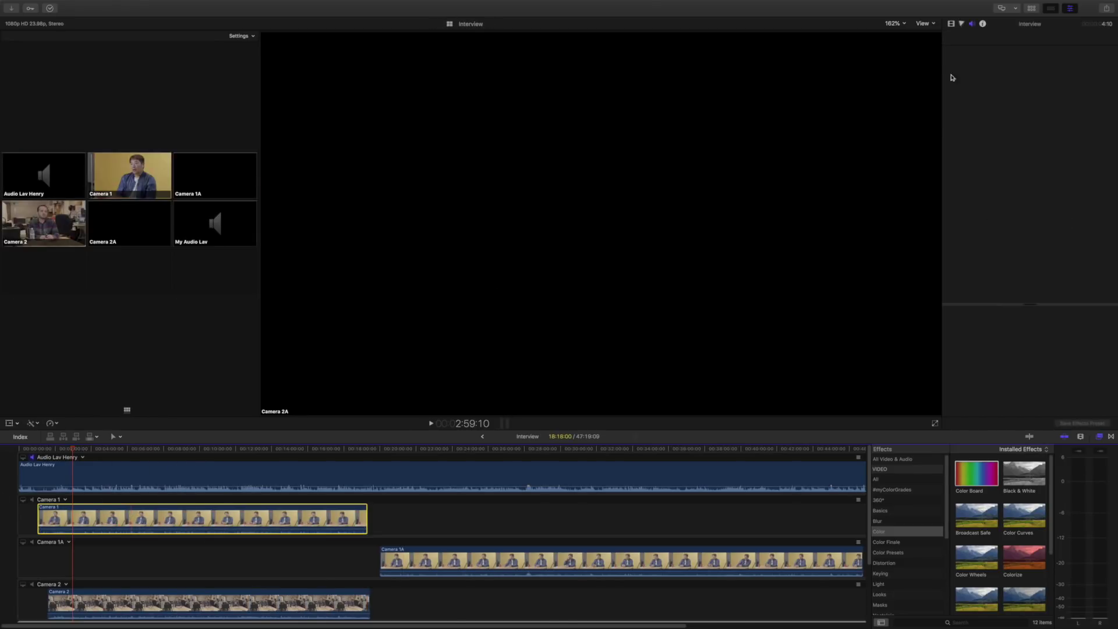
click(951, 24)
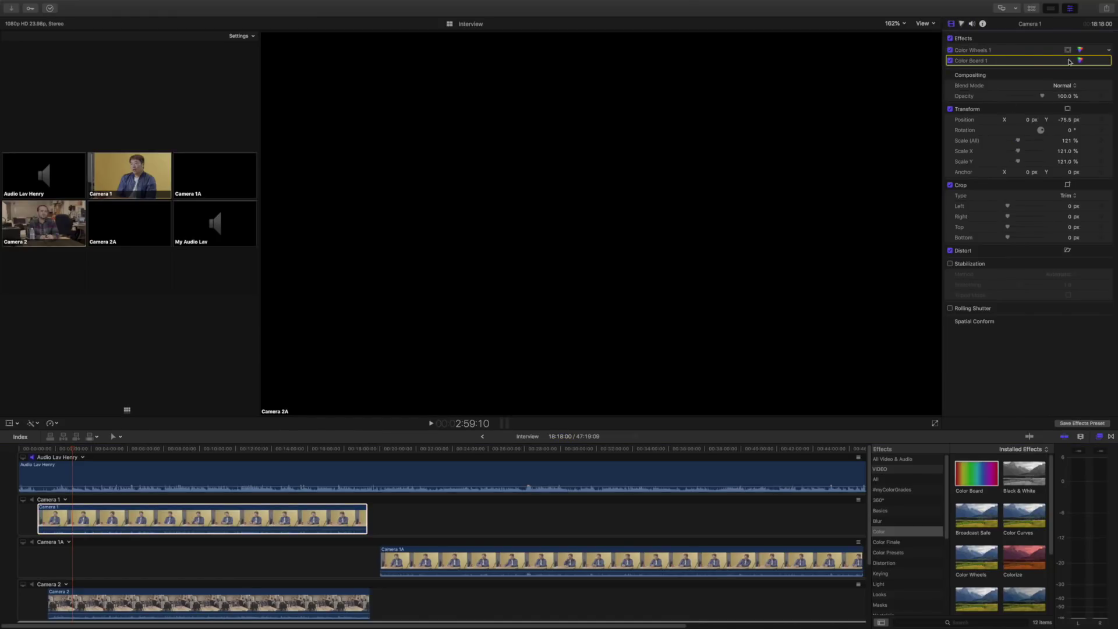
click(23, 500)
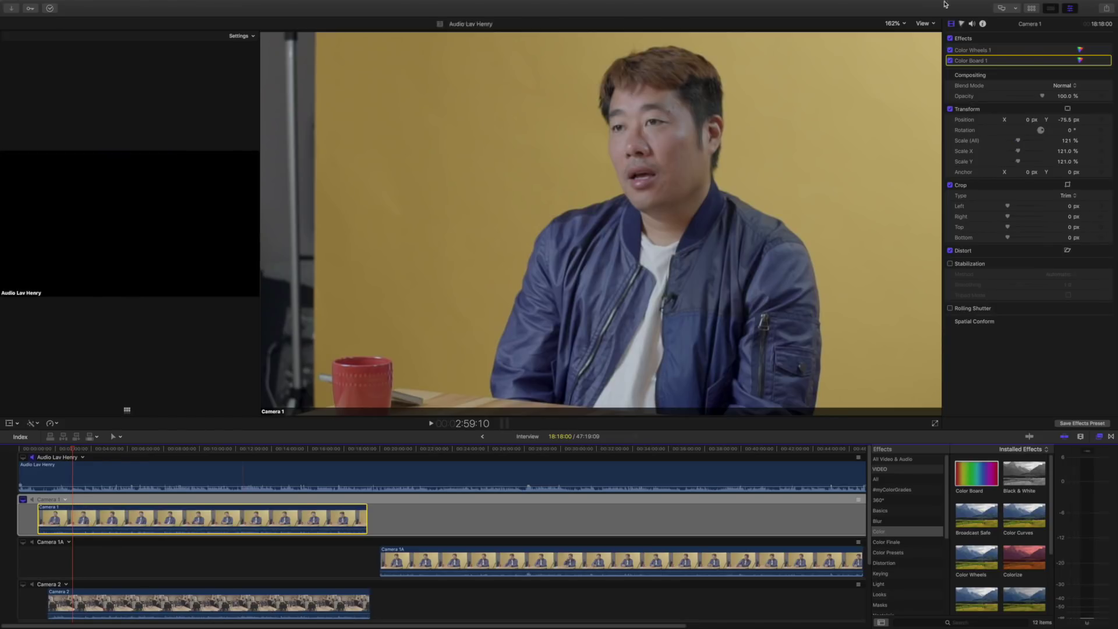
click(1066, 53)
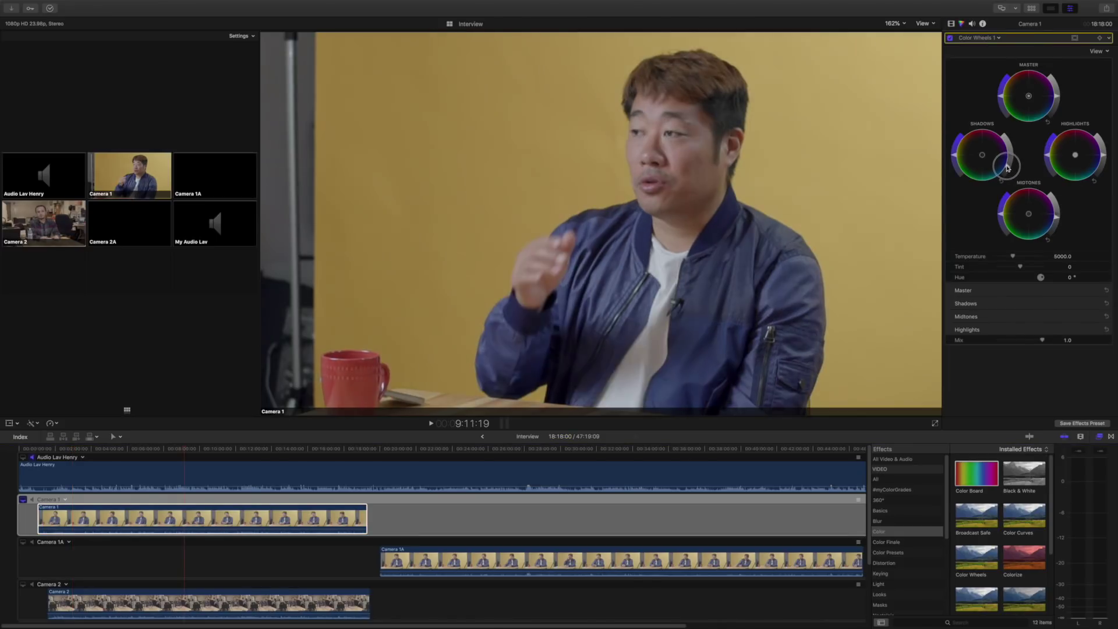
click(1006, 168)
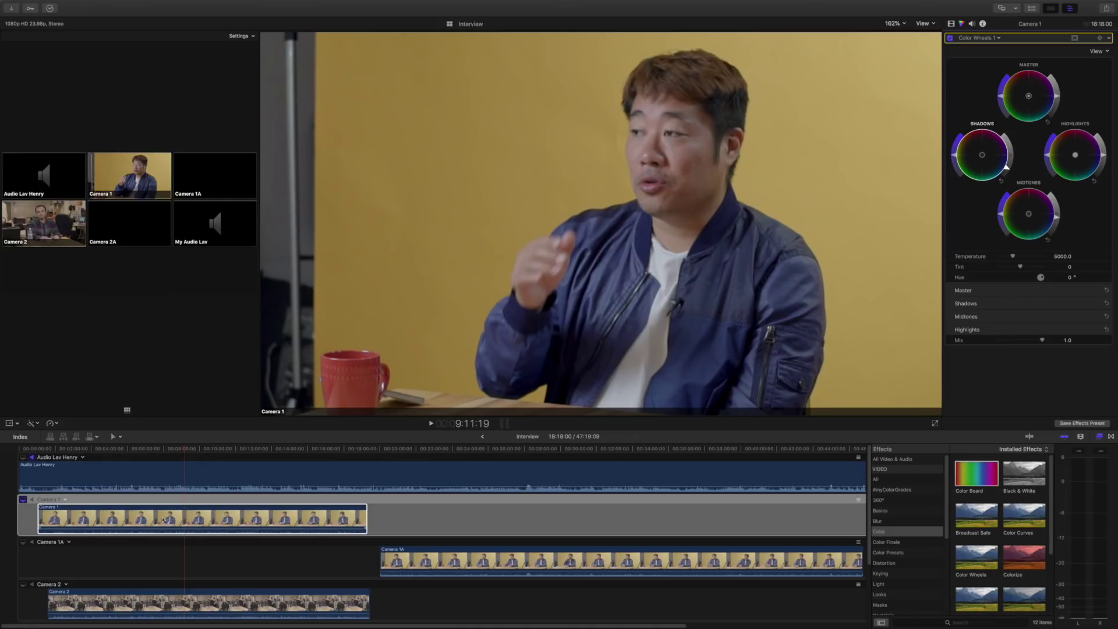
Step: Monitor the Camera 1A angle at 25:24:17 to check its color and framing against Camera 1
click(172, 540)
click(359, 550)
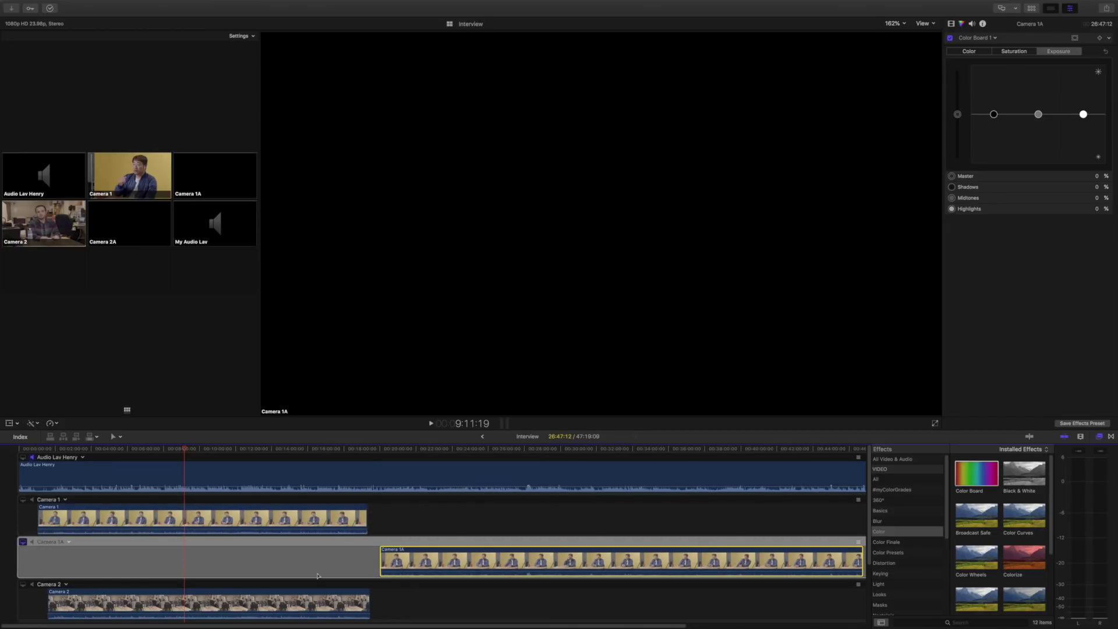
click(477, 560)
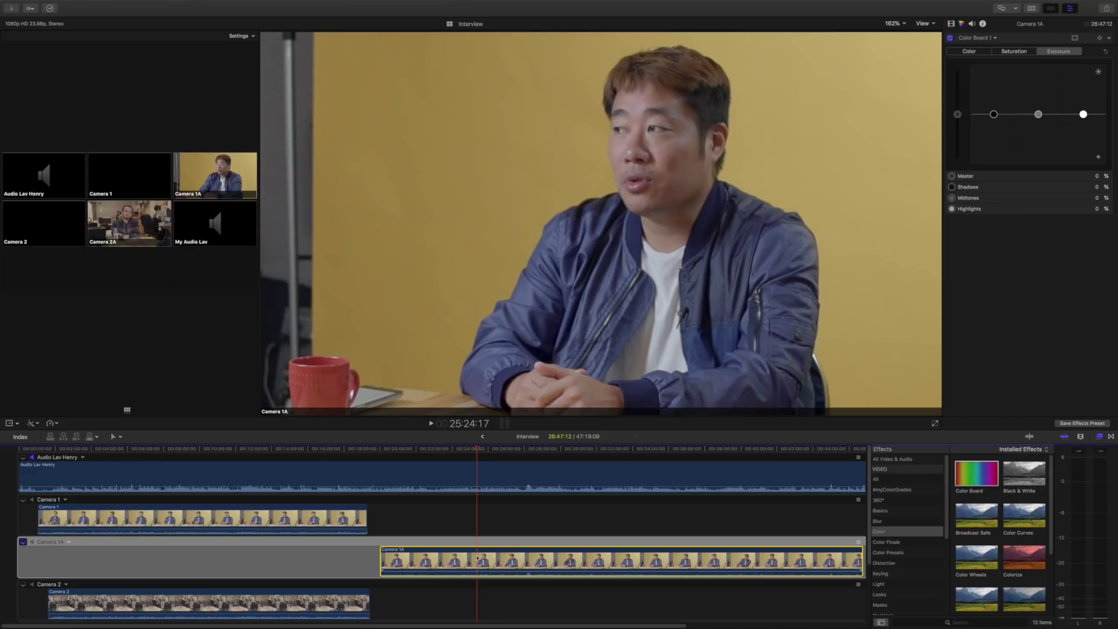
click(301, 527)
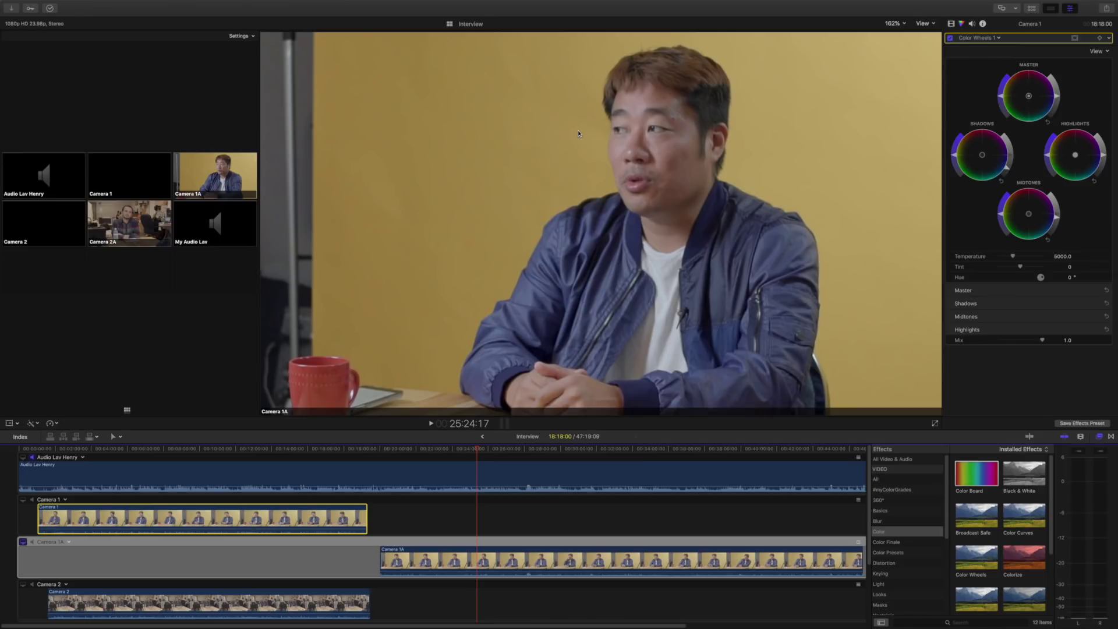
Step: Return to the Interview project and move the playhead to 41:10 in the Camera 2 segment
click(483, 436)
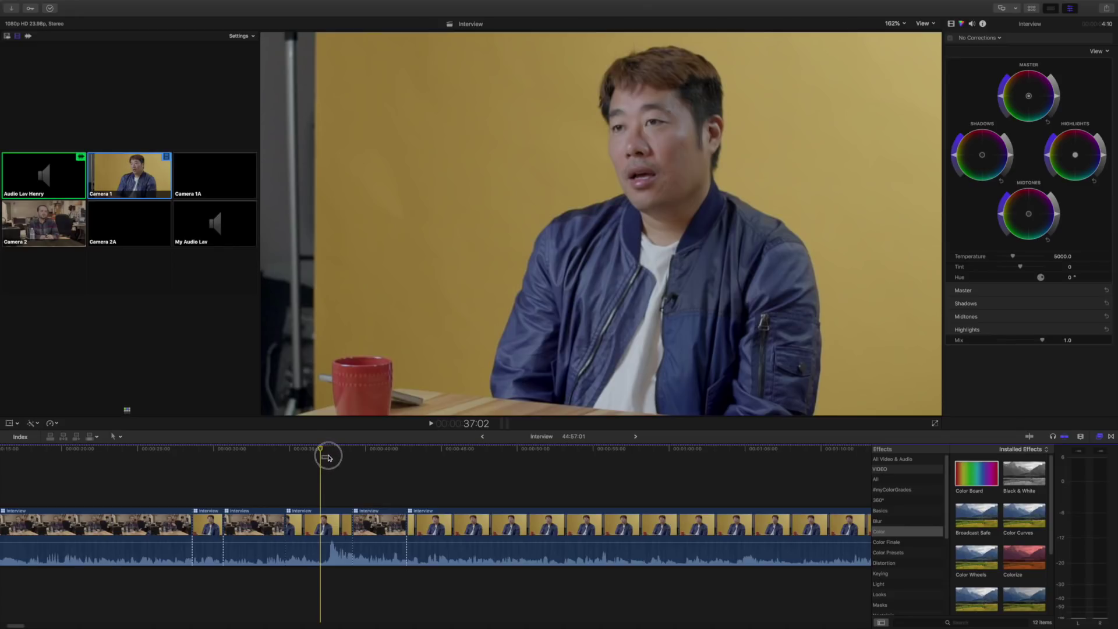
drag(321, 451, 387, 457)
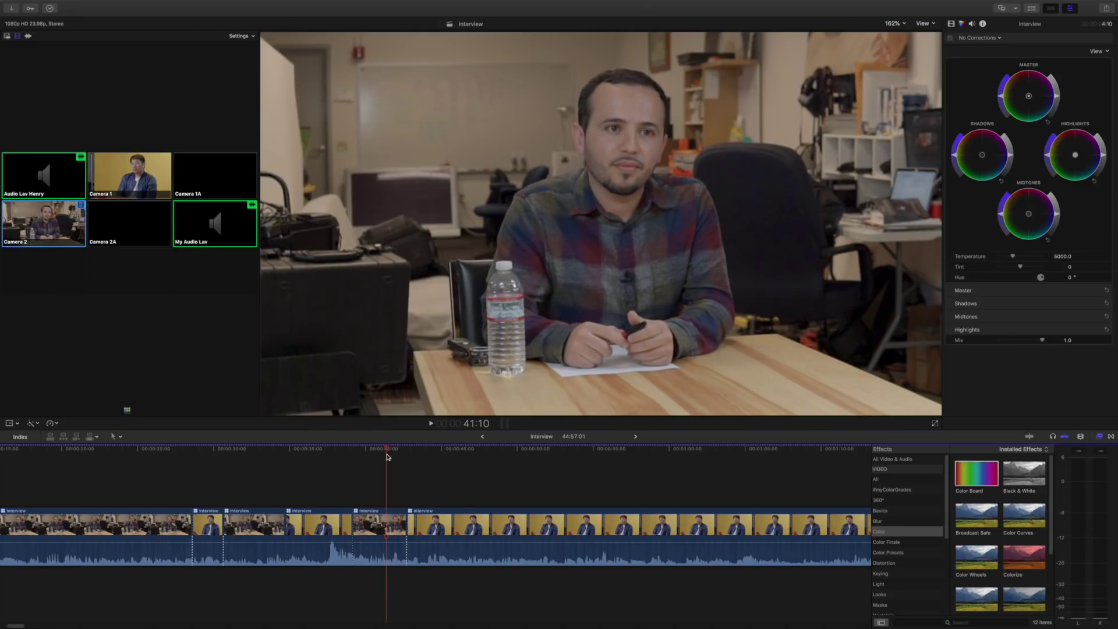